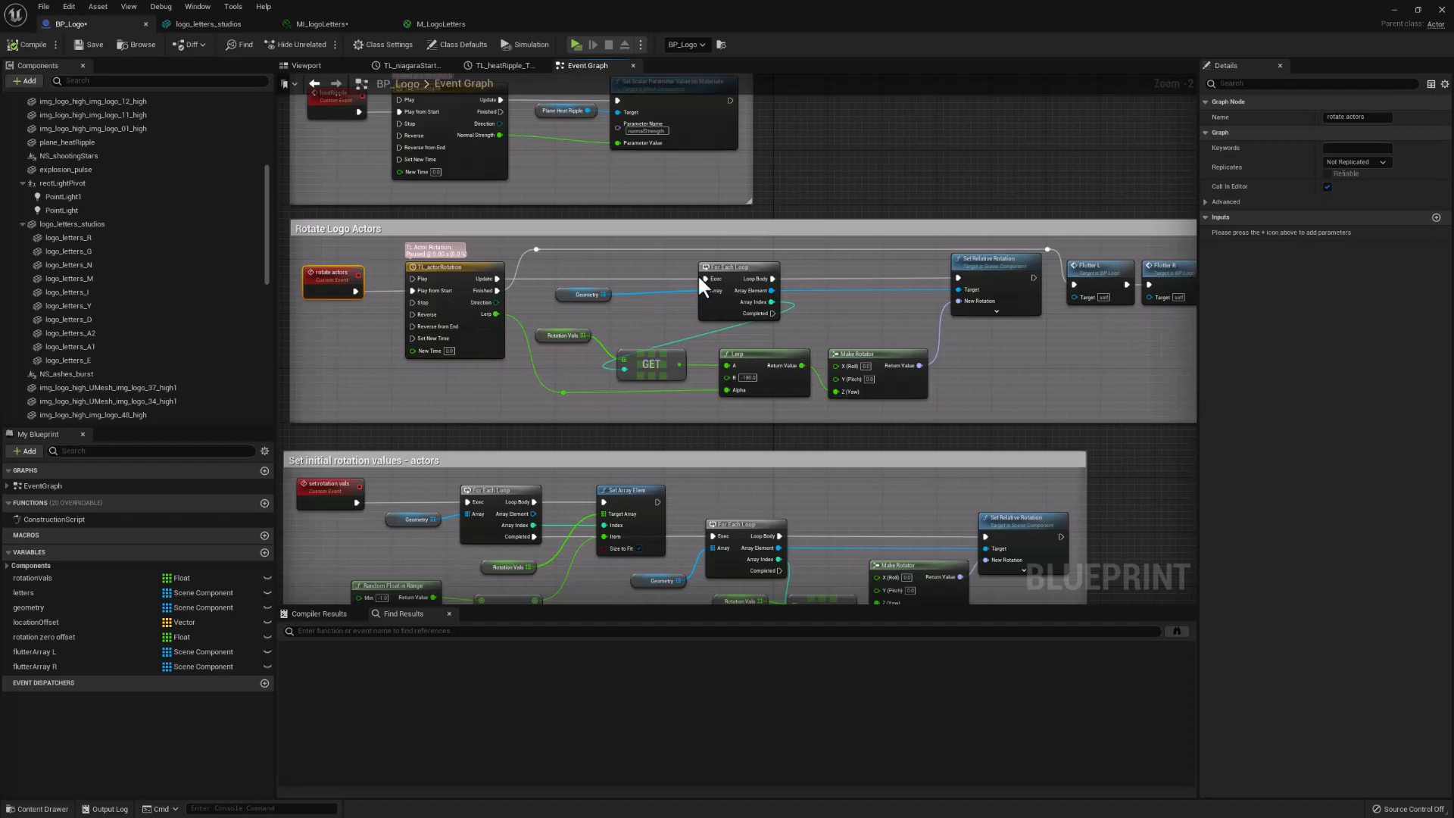
Examine the Rotate Logo Actors graph from the Geometry and Rotation Vals variables through Lerp and Make Rotator to Set Relative Rotation.
click(580, 295)
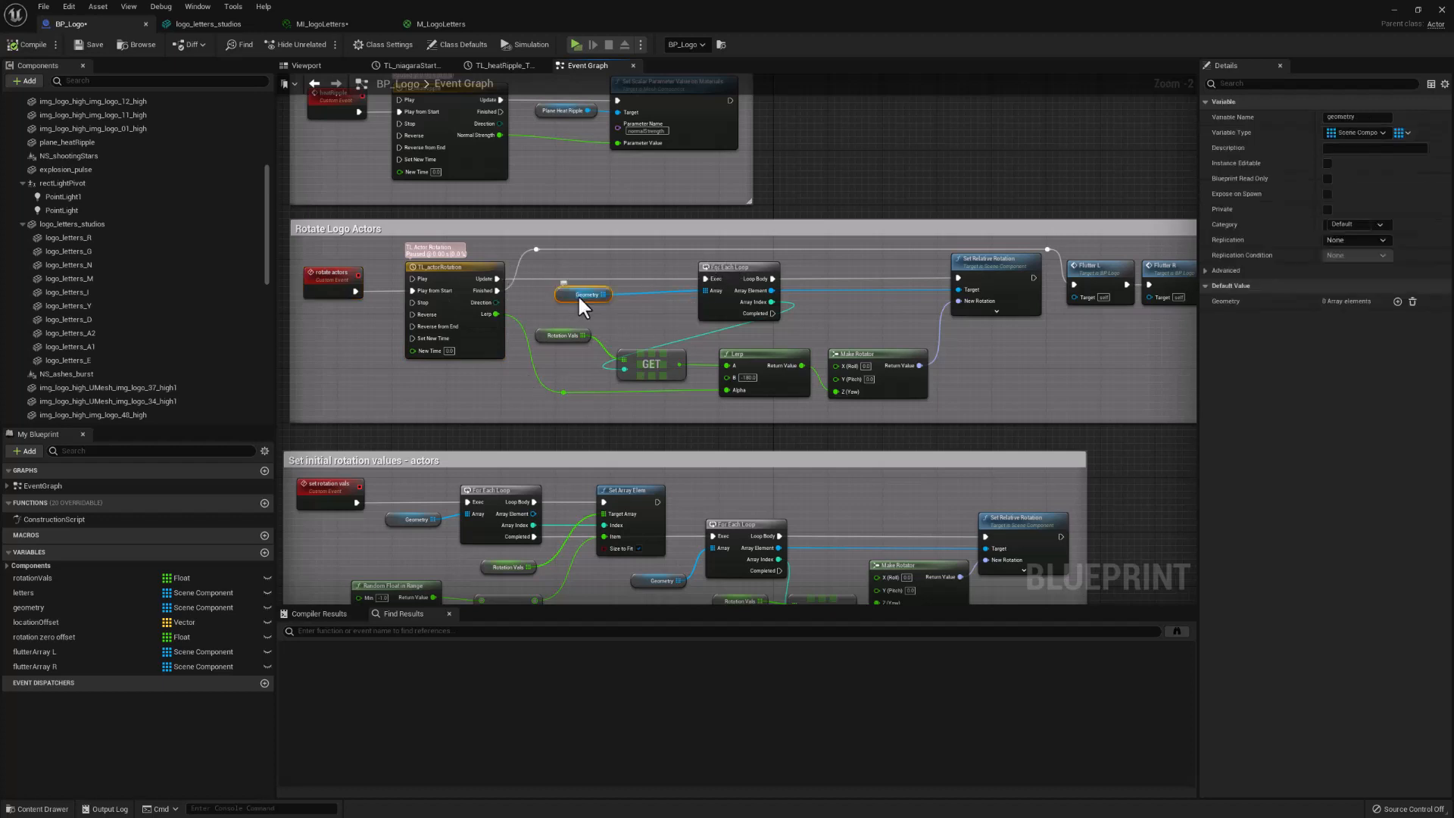
scroll(630, 302, up, 2)
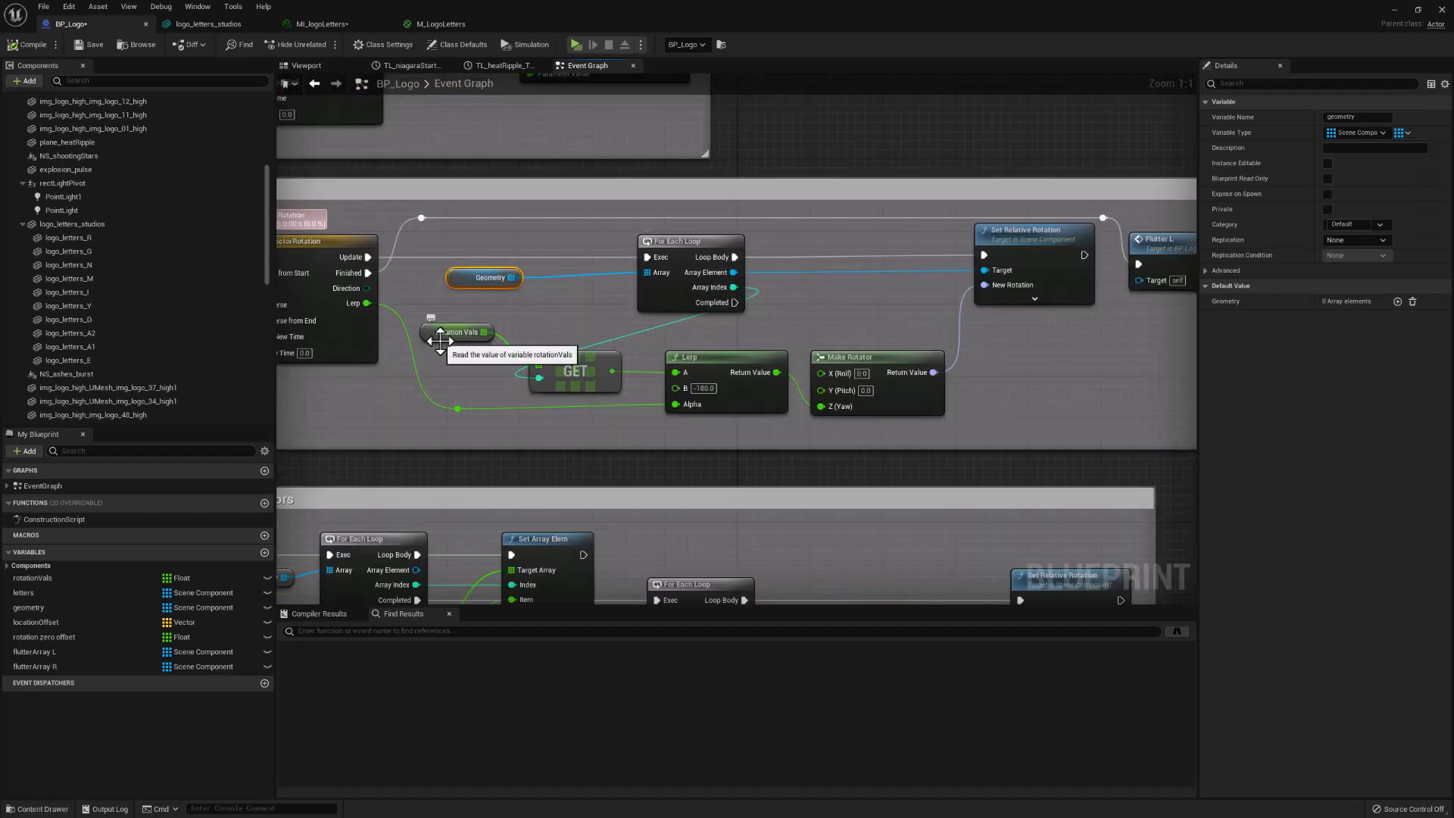
click(470, 337)
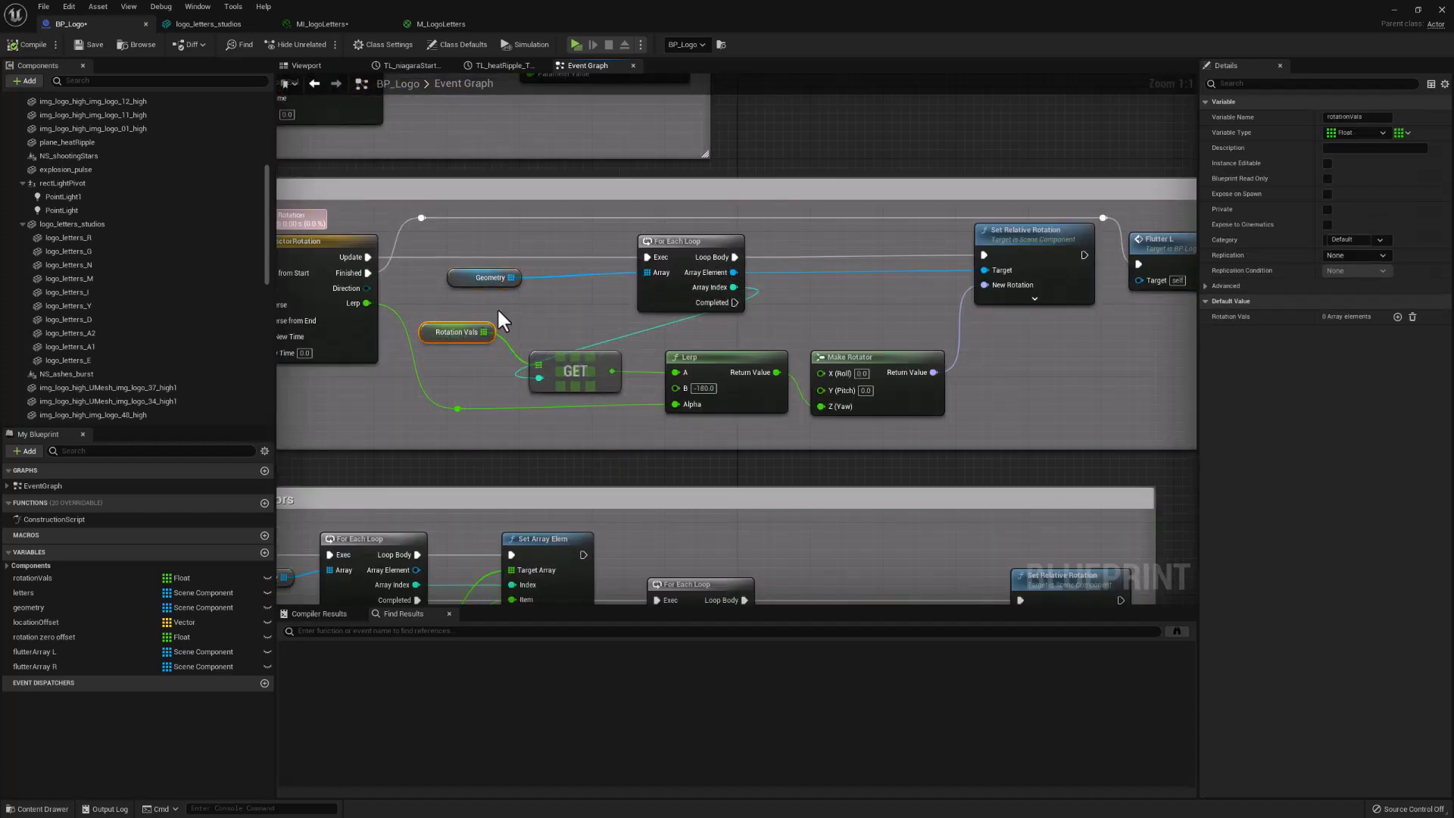
click(696, 364)
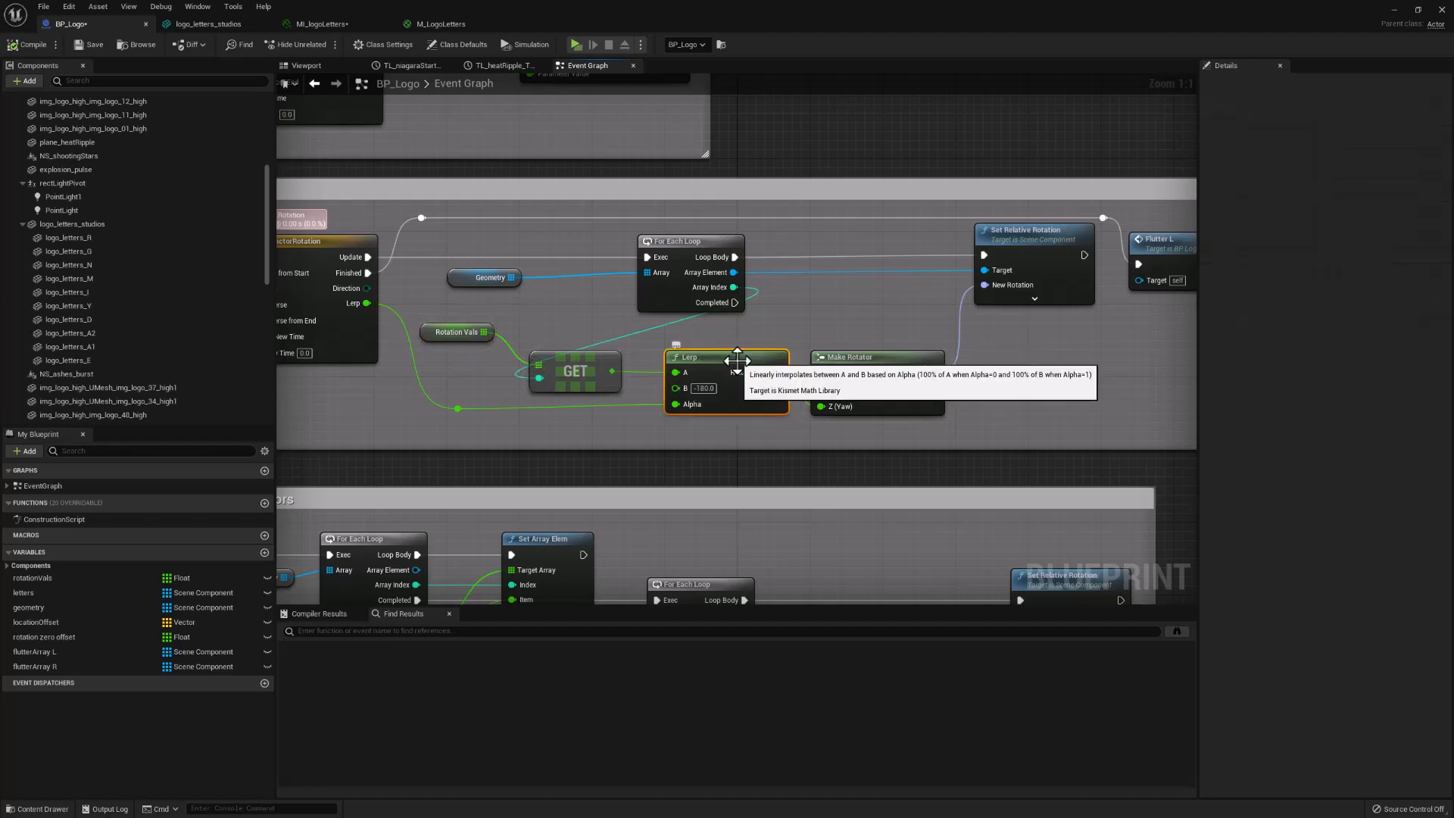
right_drag(520, 409, 467, 443)
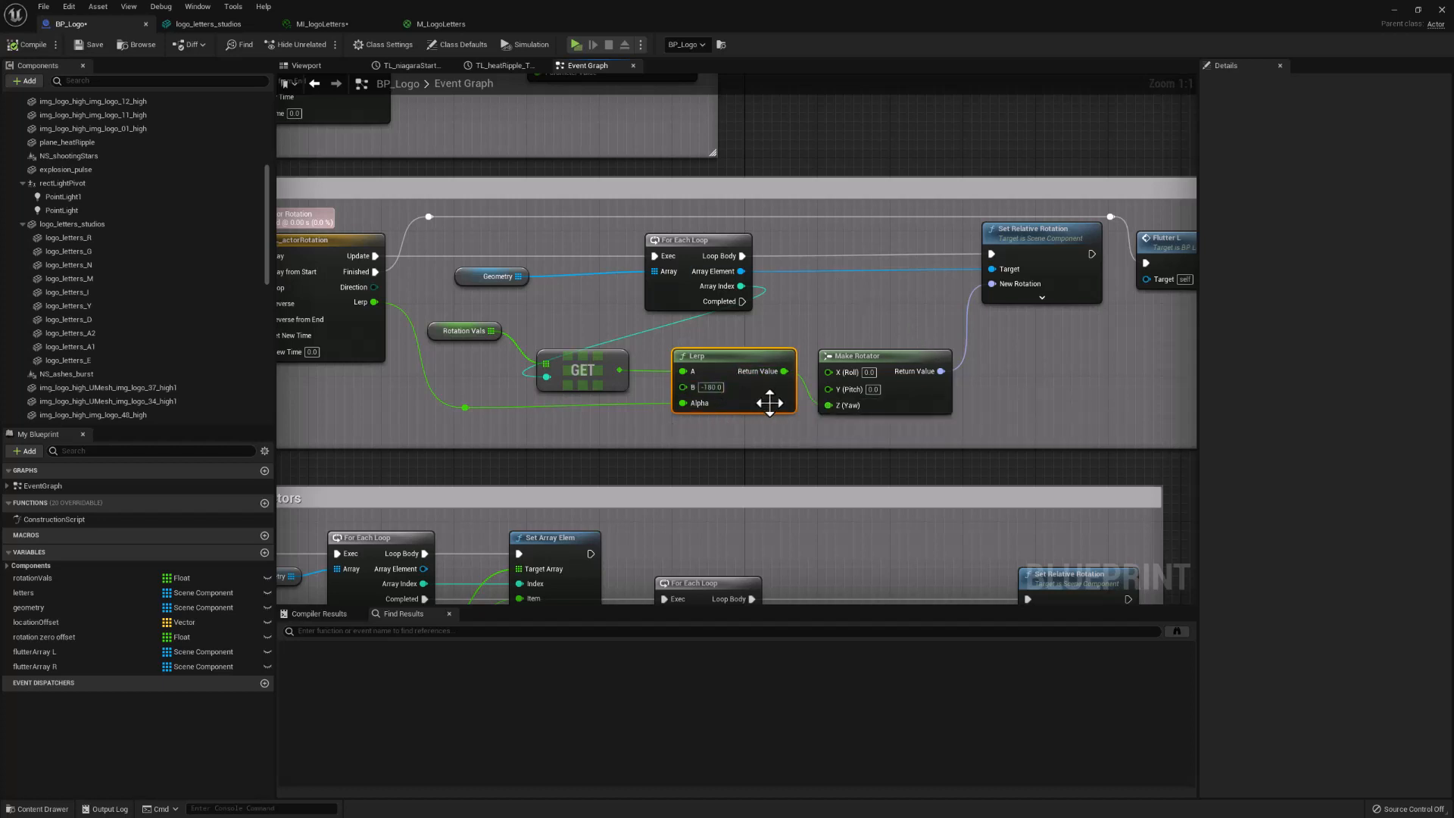
click(869, 362)
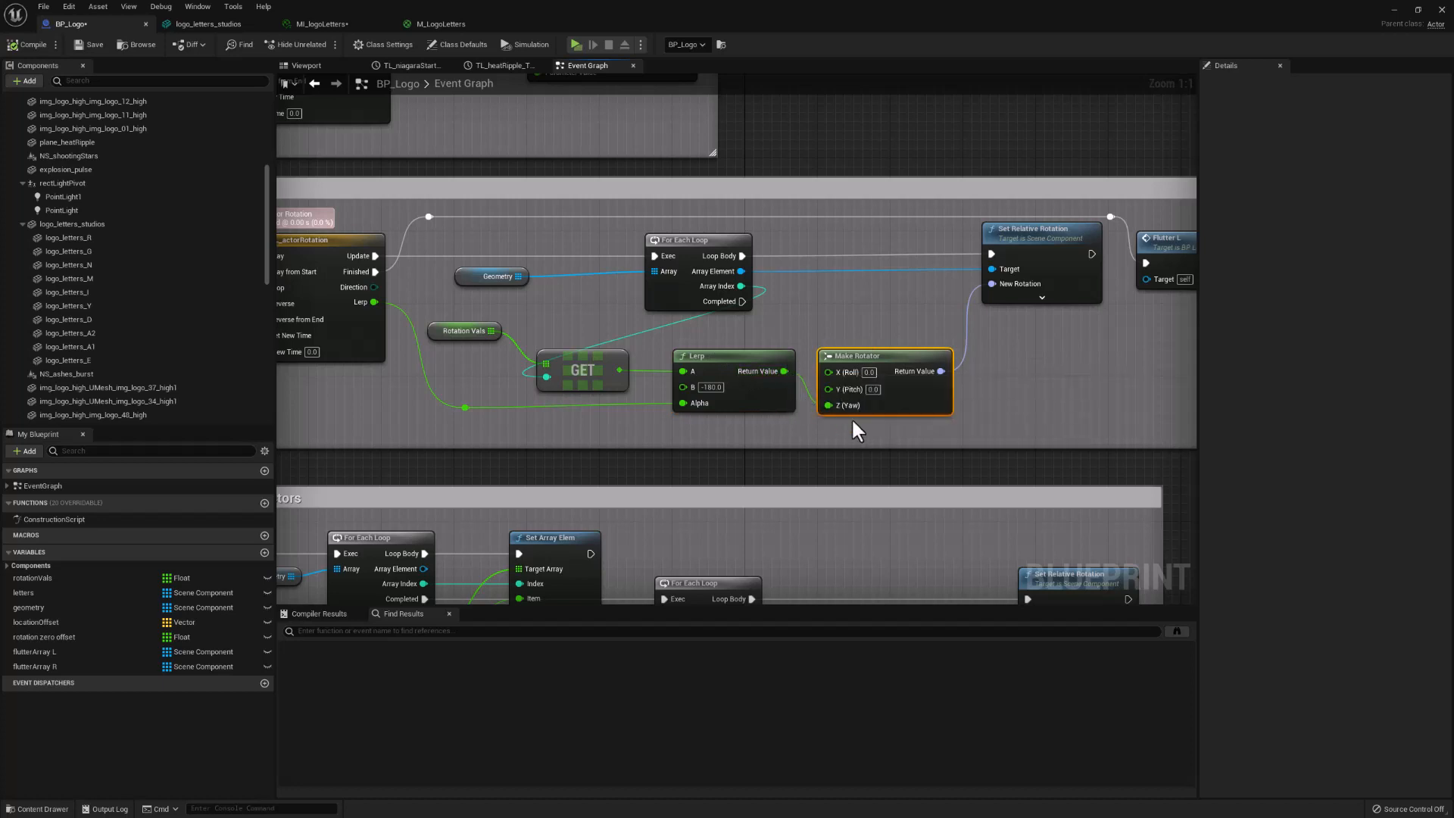
right_drag(850, 429, 750, 428)
right_drag(867, 401, 783, 408)
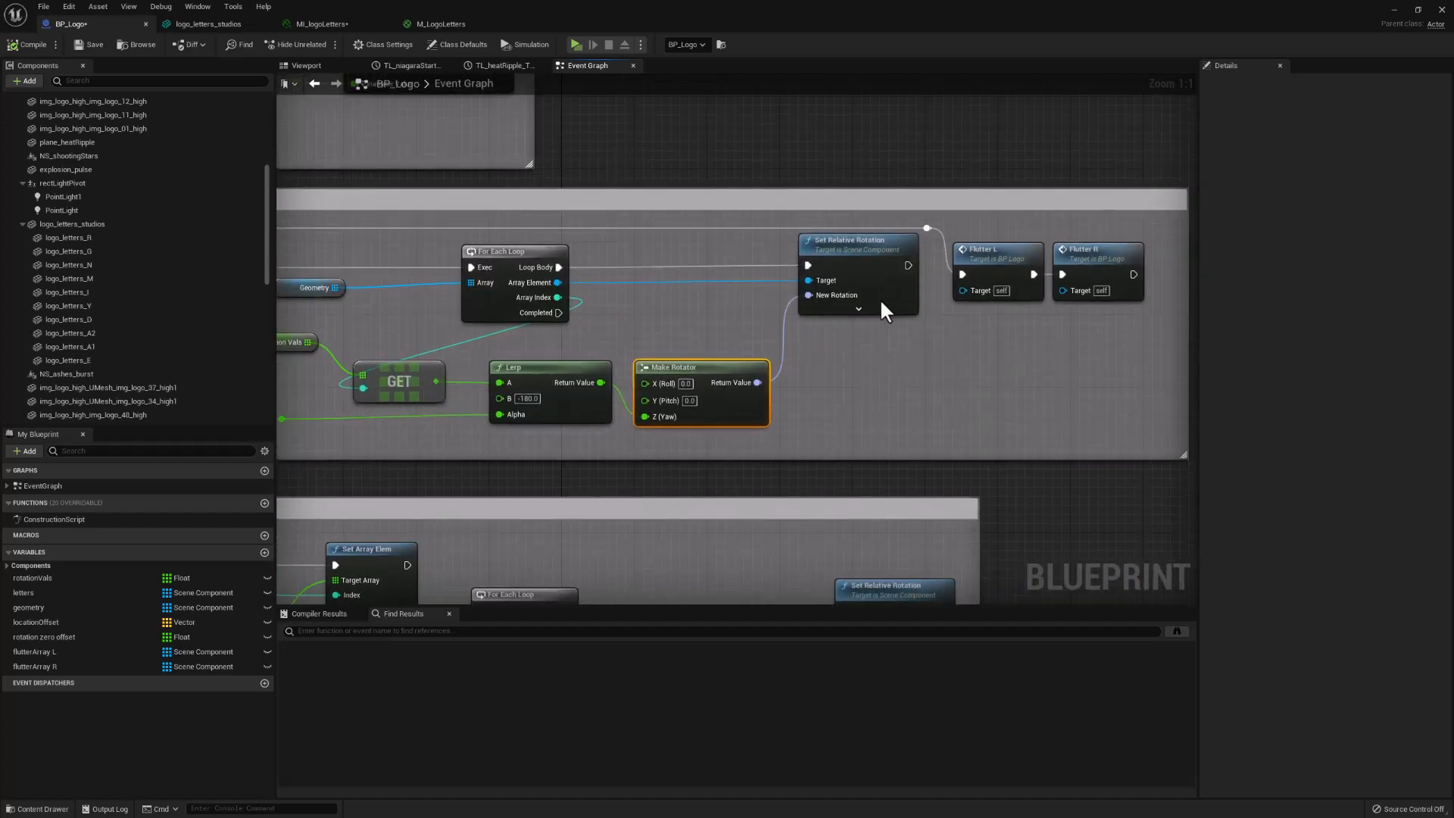
click(859, 239)
right_drag(896, 382, 1040, 400)
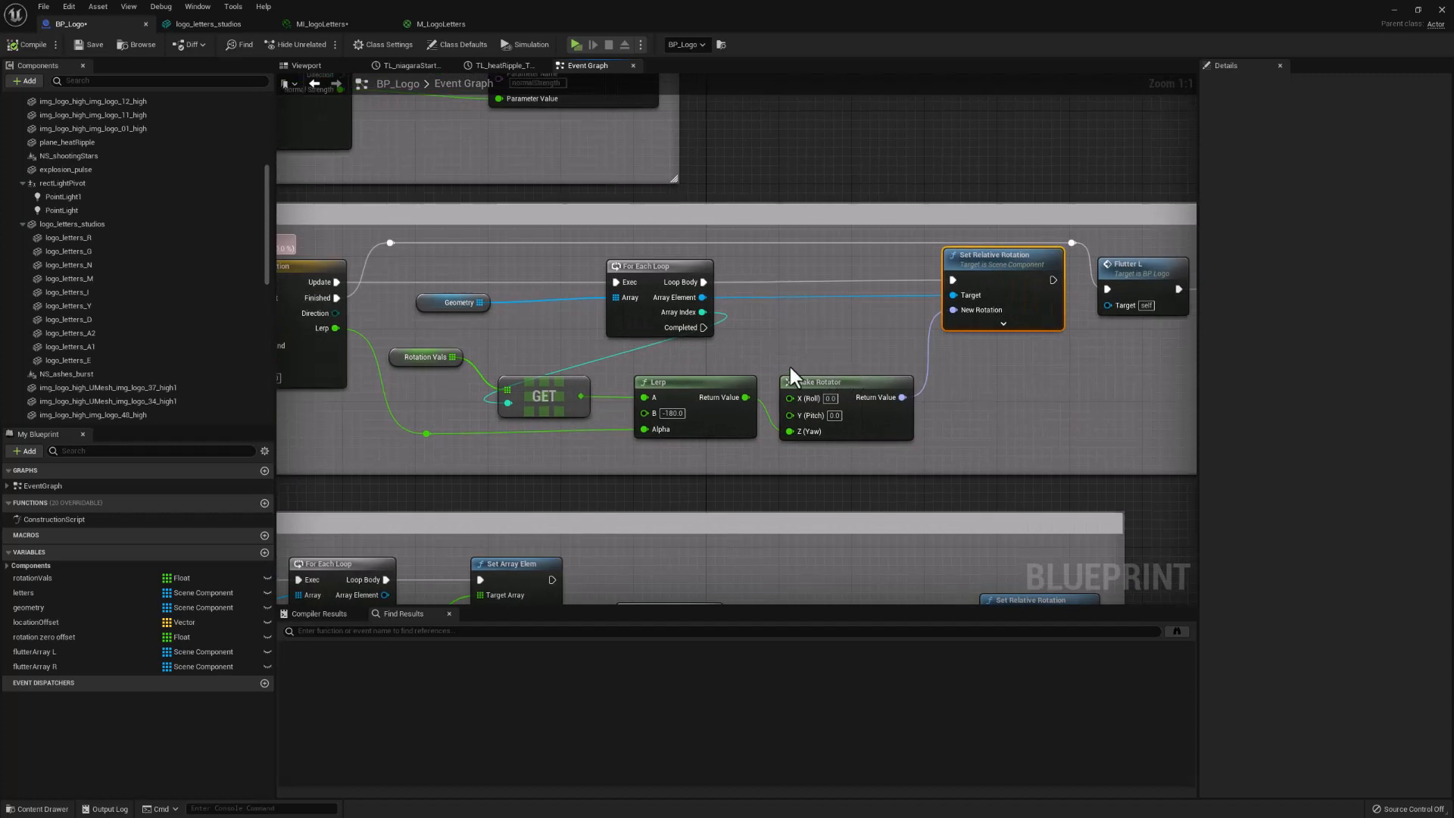
right_drag(815, 328, 847, 315)
right_drag(409, 218, 528, 212)
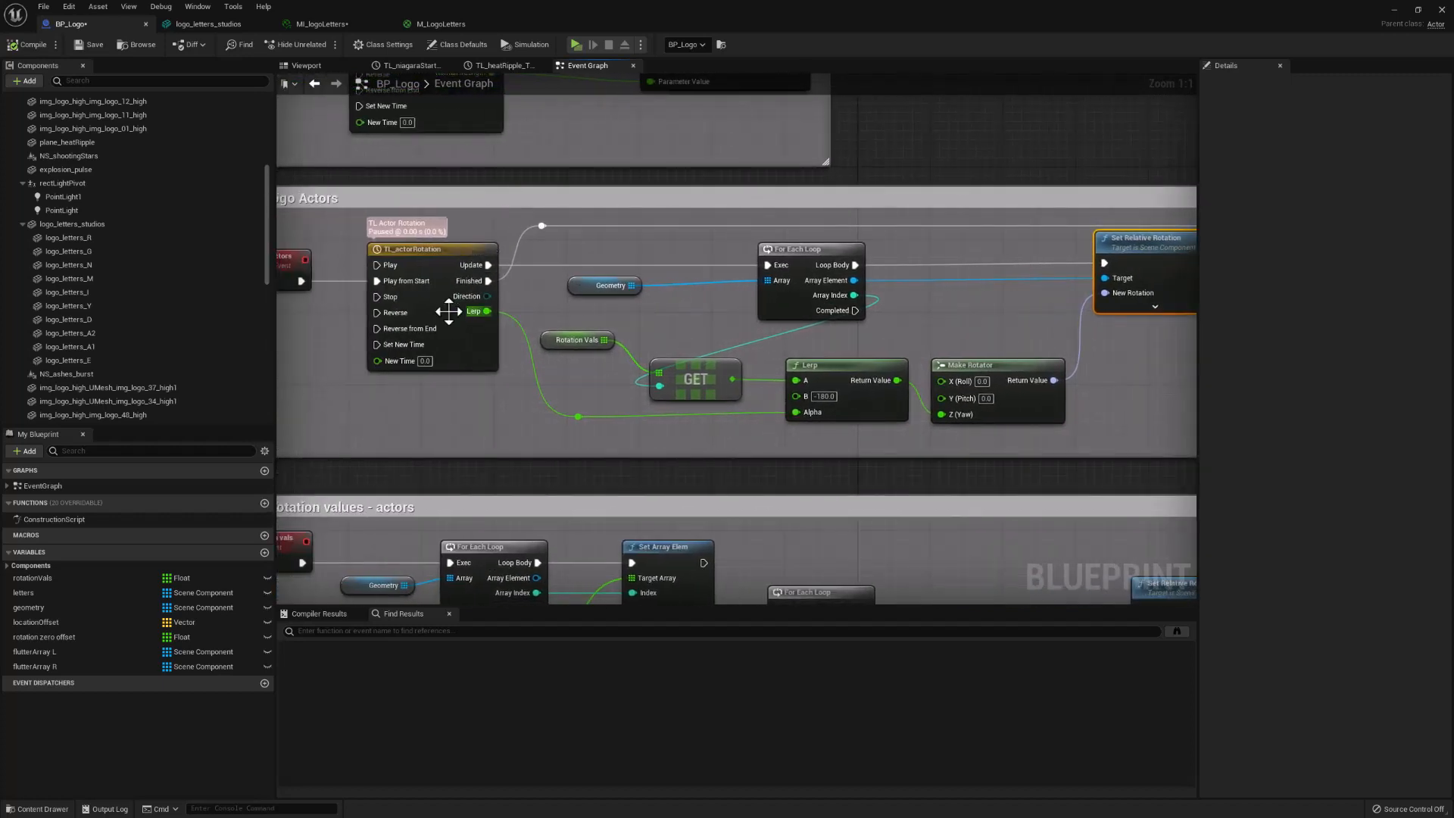
Inspect the start and end keys of the lerp curve in the TL_actorRotation timeline, and return to the event graph.
double_click(421, 249)
click(396, 285)
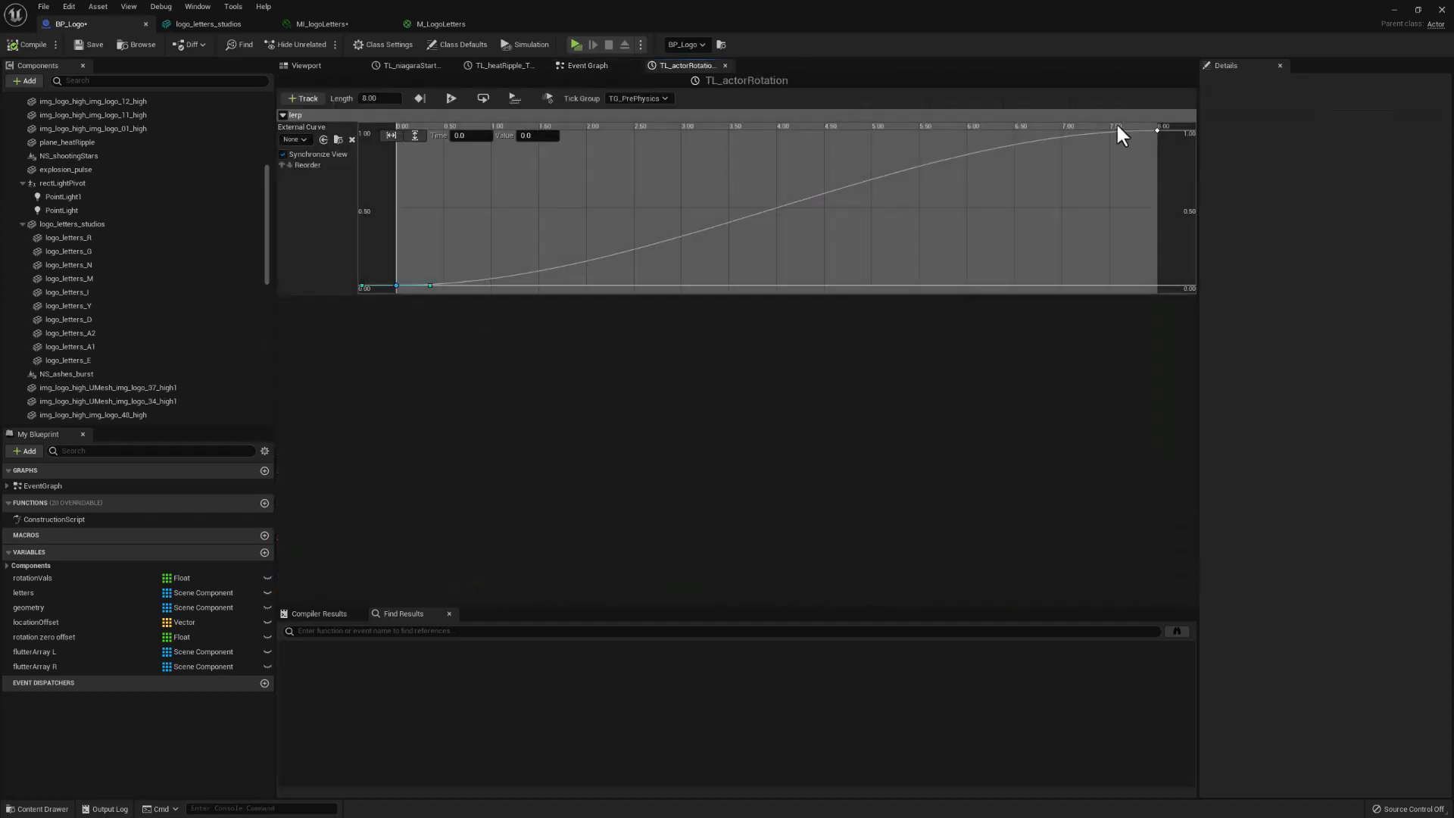
click(1158, 131)
click(588, 63)
Trace the TL_actorRotation timeline's Finished output to the Flutter L and Flutter R calls.
right_drag(492, 424, 440, 422)
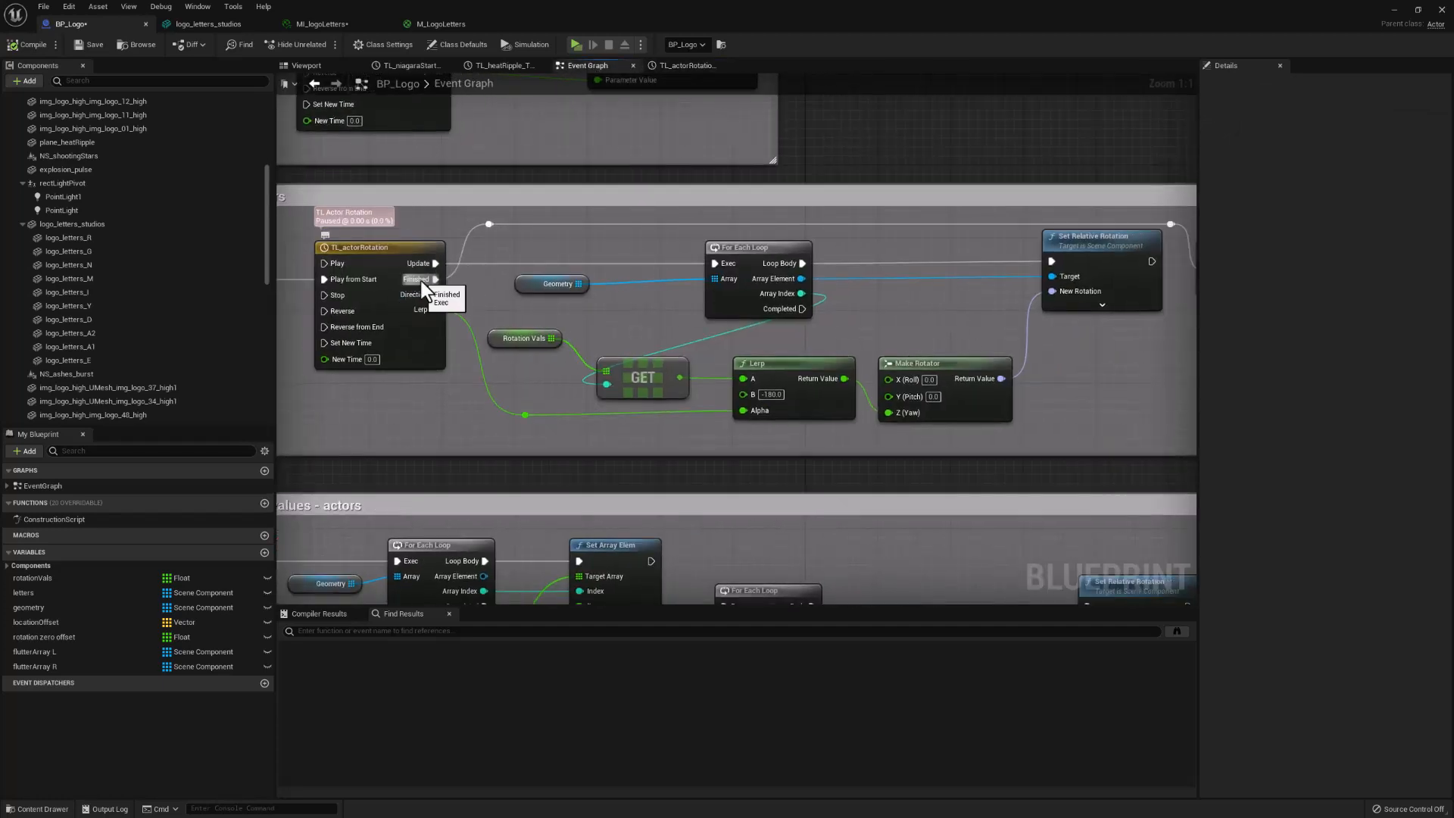
right_drag(391, 257, 475, 258)
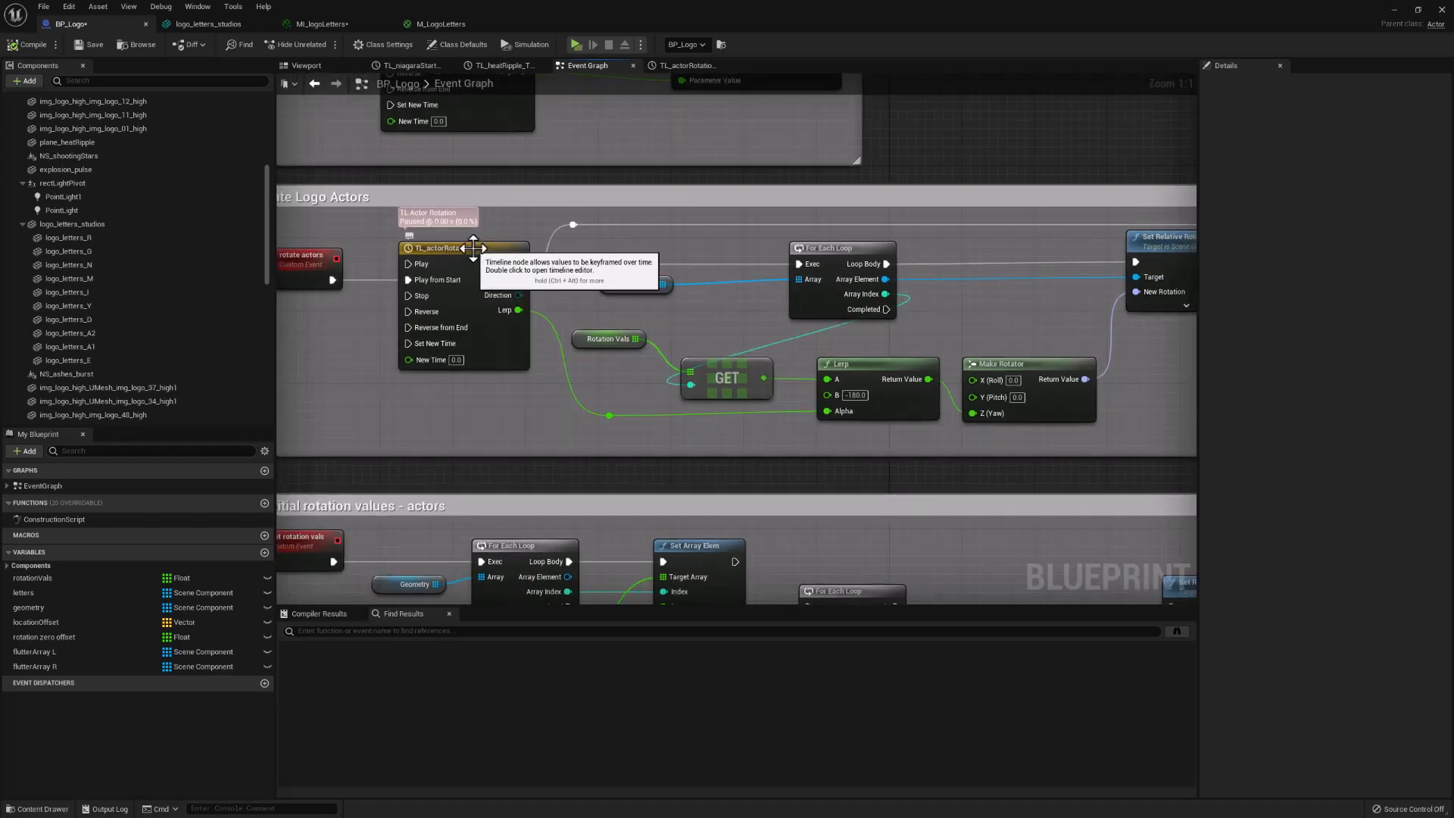
right_drag(689, 247, 353, 255)
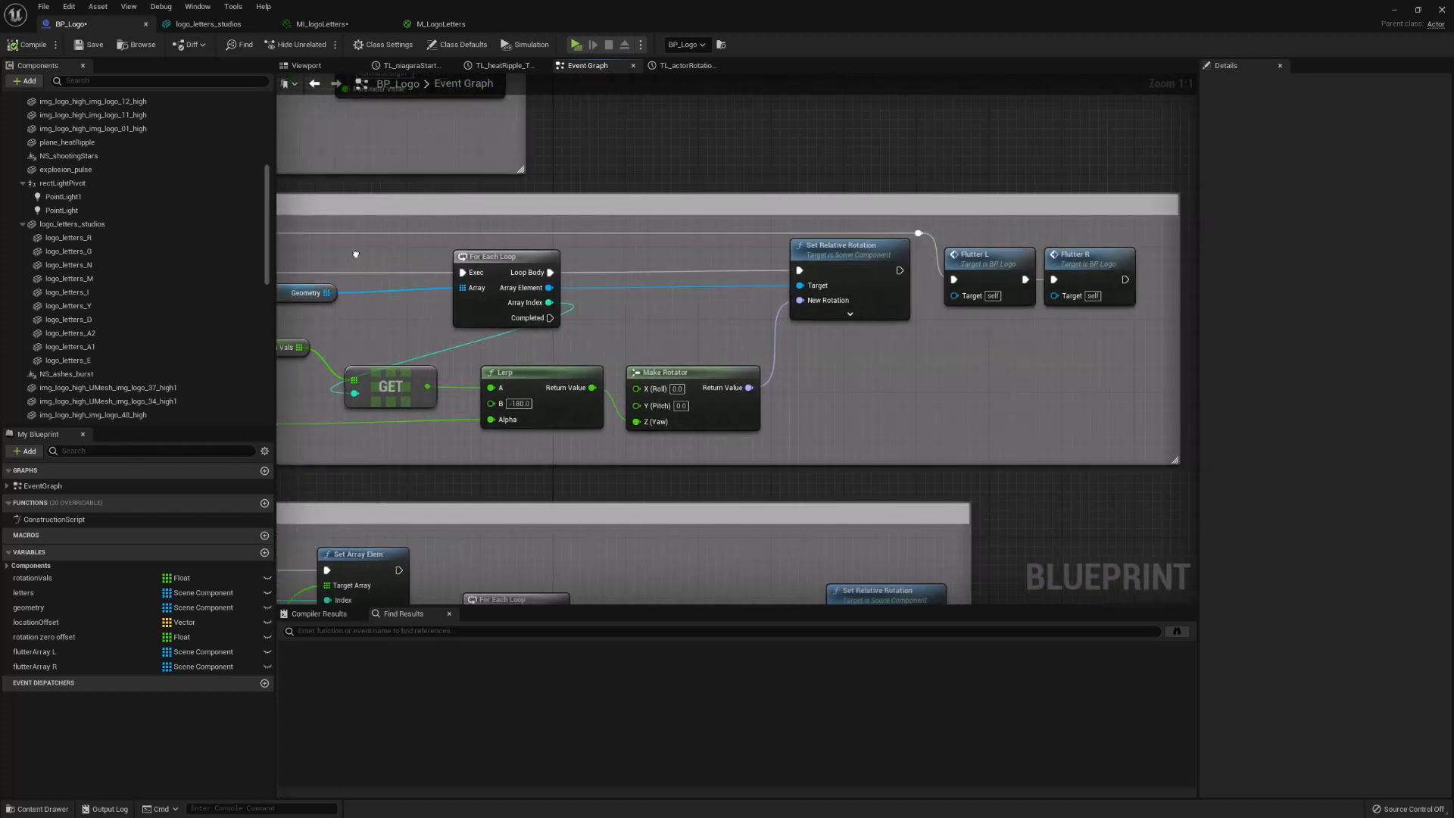
right_drag(1037, 370, 870, 387)
click(824, 274)
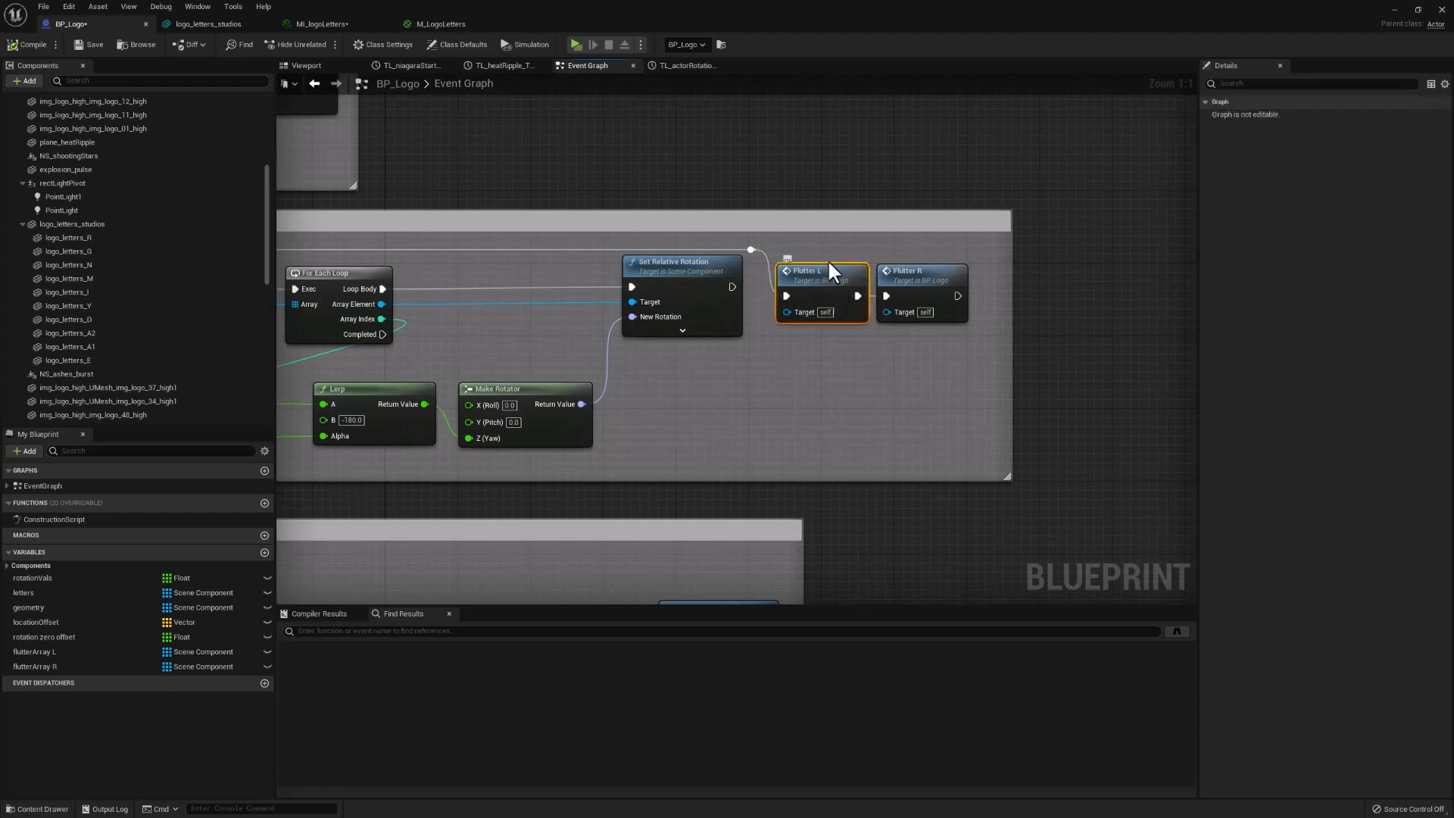
click(941, 269)
click(832, 251)
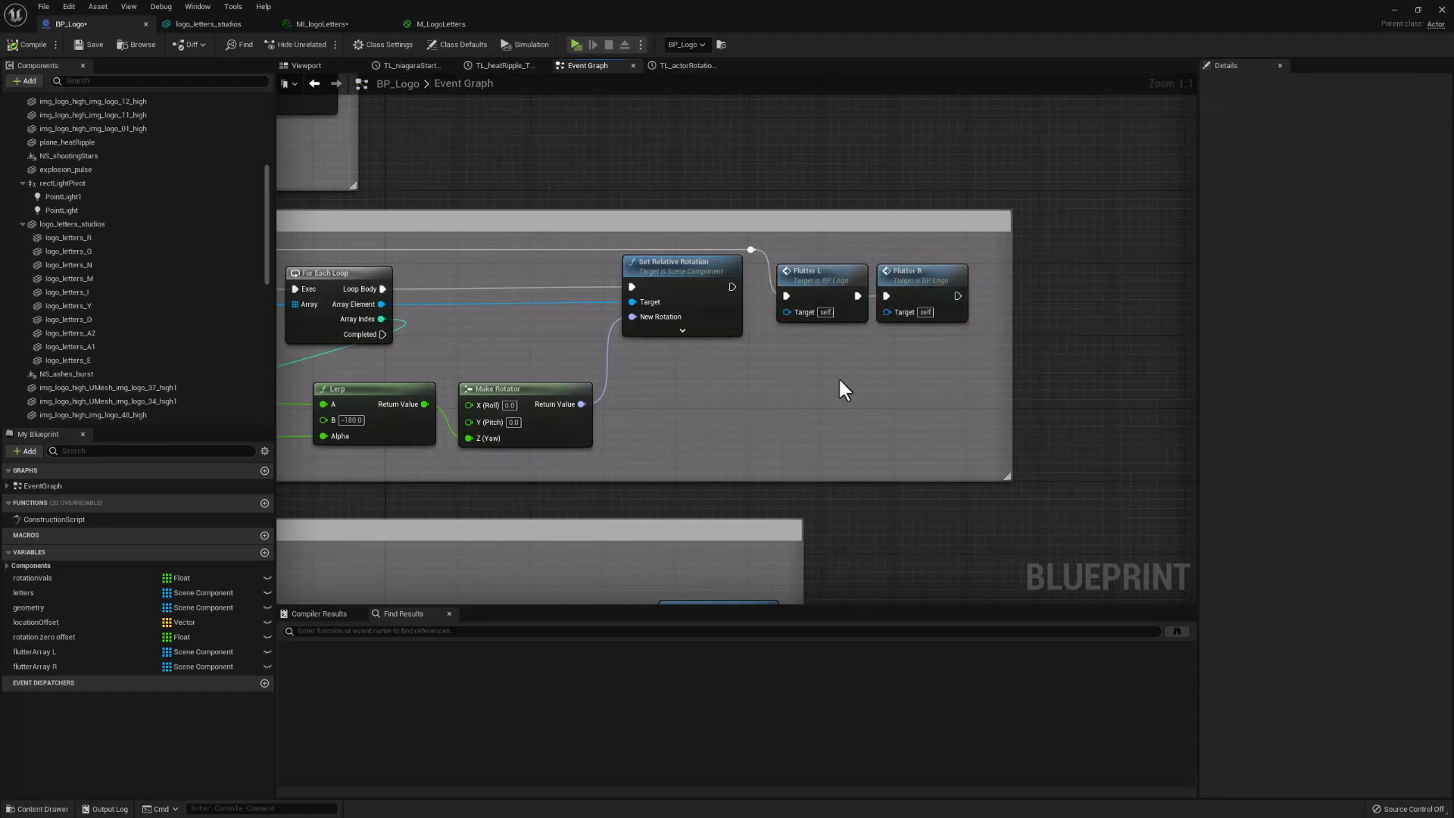
Look over the event graph from Rotate Logo Actors to the rotate letters section and examine its nodes.
right_drag(852, 284, 843, 221)
scroll(866, 353, down, 1)
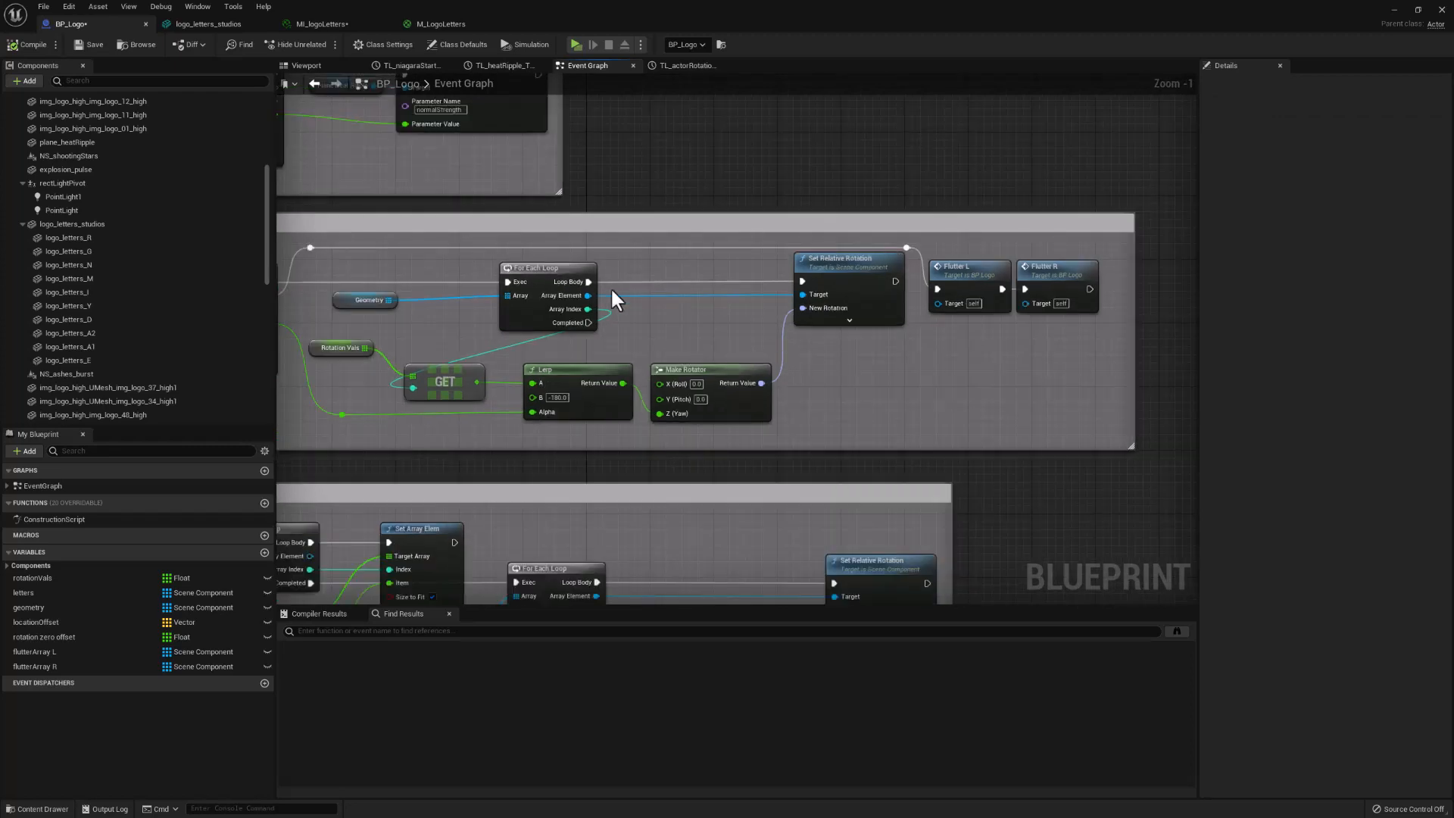
right_drag(610, 287, 755, 293)
scroll(871, 345, down, 2)
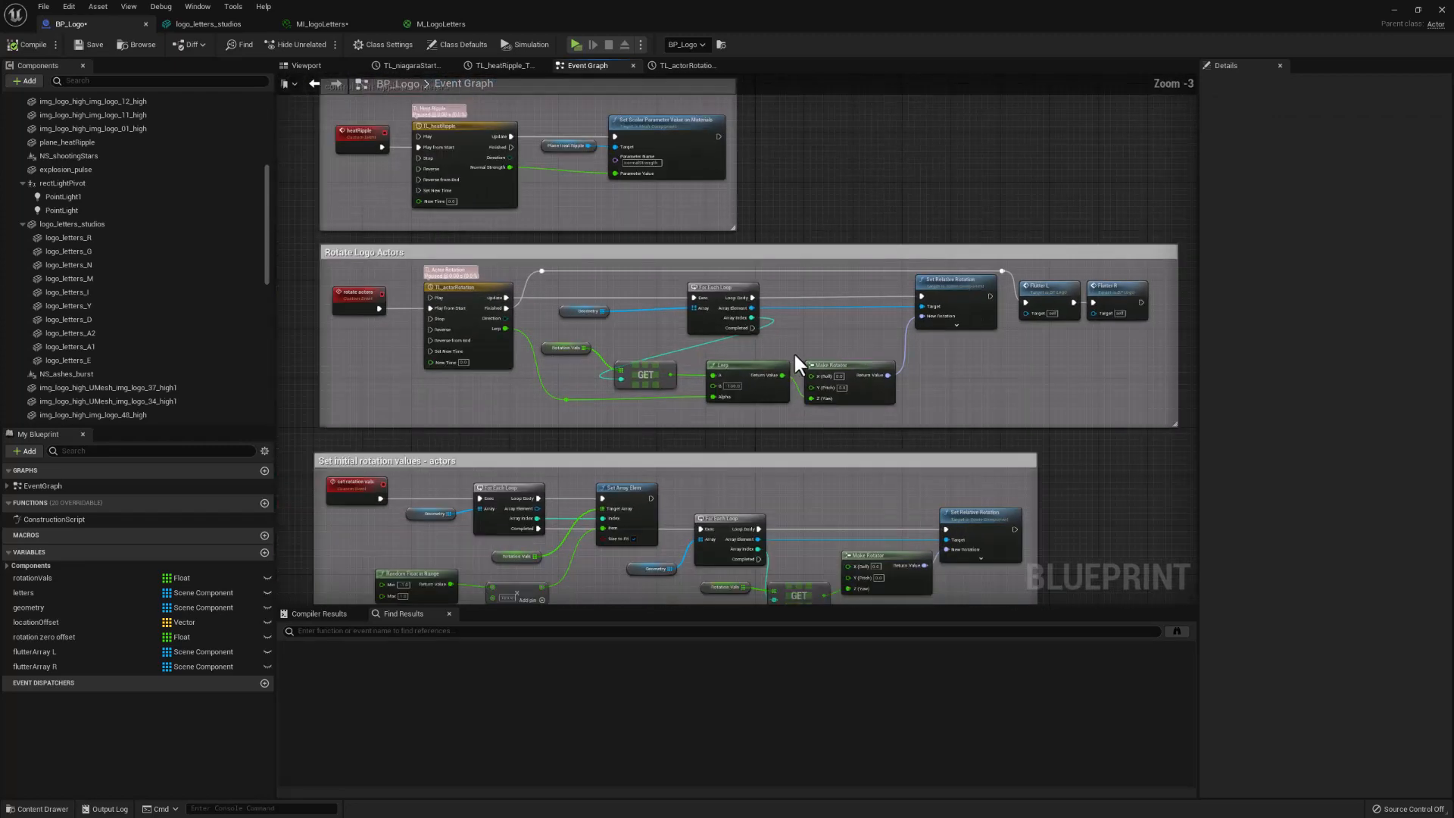
right_drag(794, 353, 832, 320)
right_drag(804, 136, 860, 129)
right_drag(847, 371, 839, 74)
right_drag(874, 240, 845, 100)
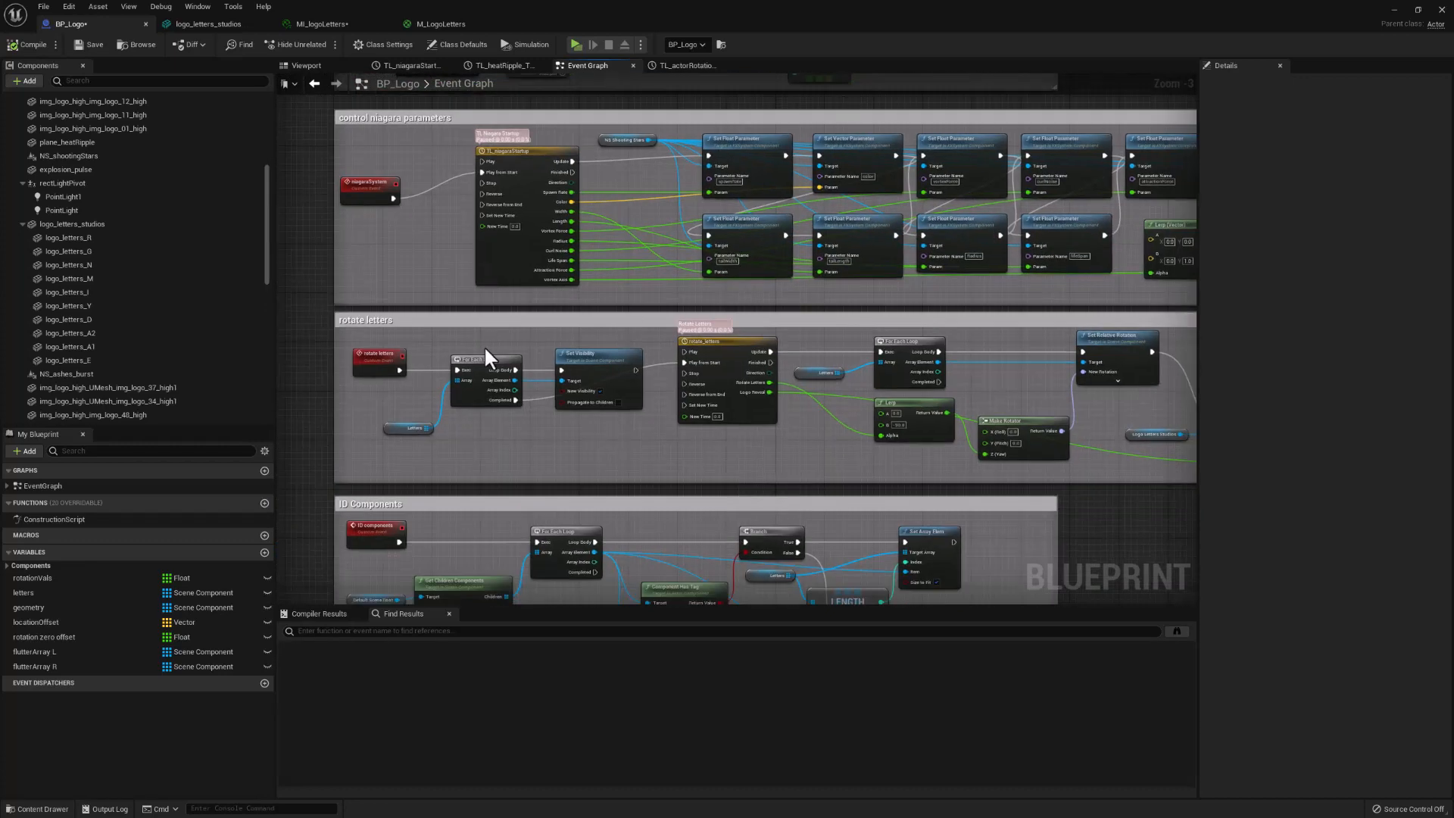
scroll(493, 353, up, 2)
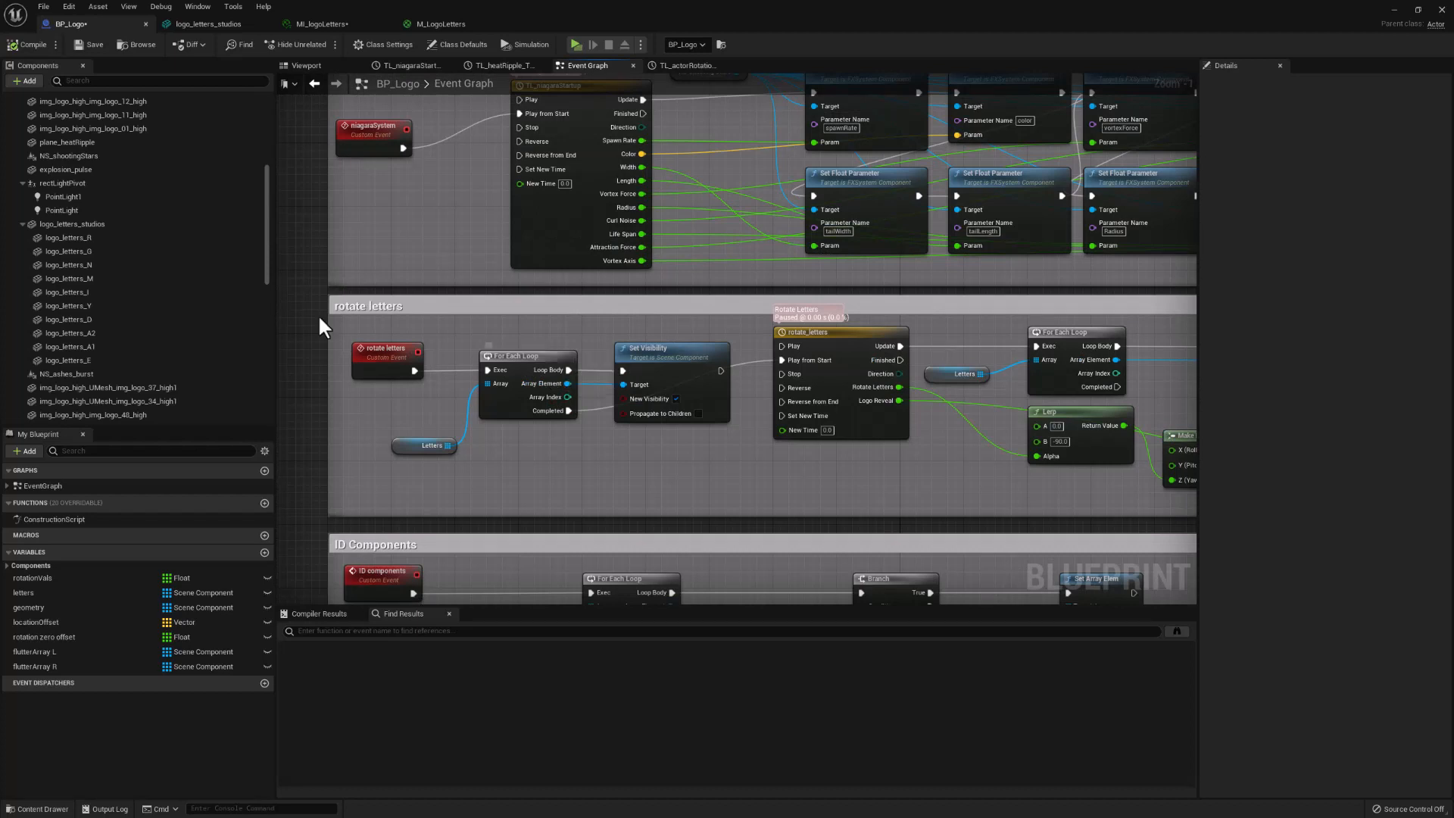
Review the logo_letters_studios component and its child letter meshes from logo_letters_R to logo_letters_E.
click(88, 224)
click(93, 238)
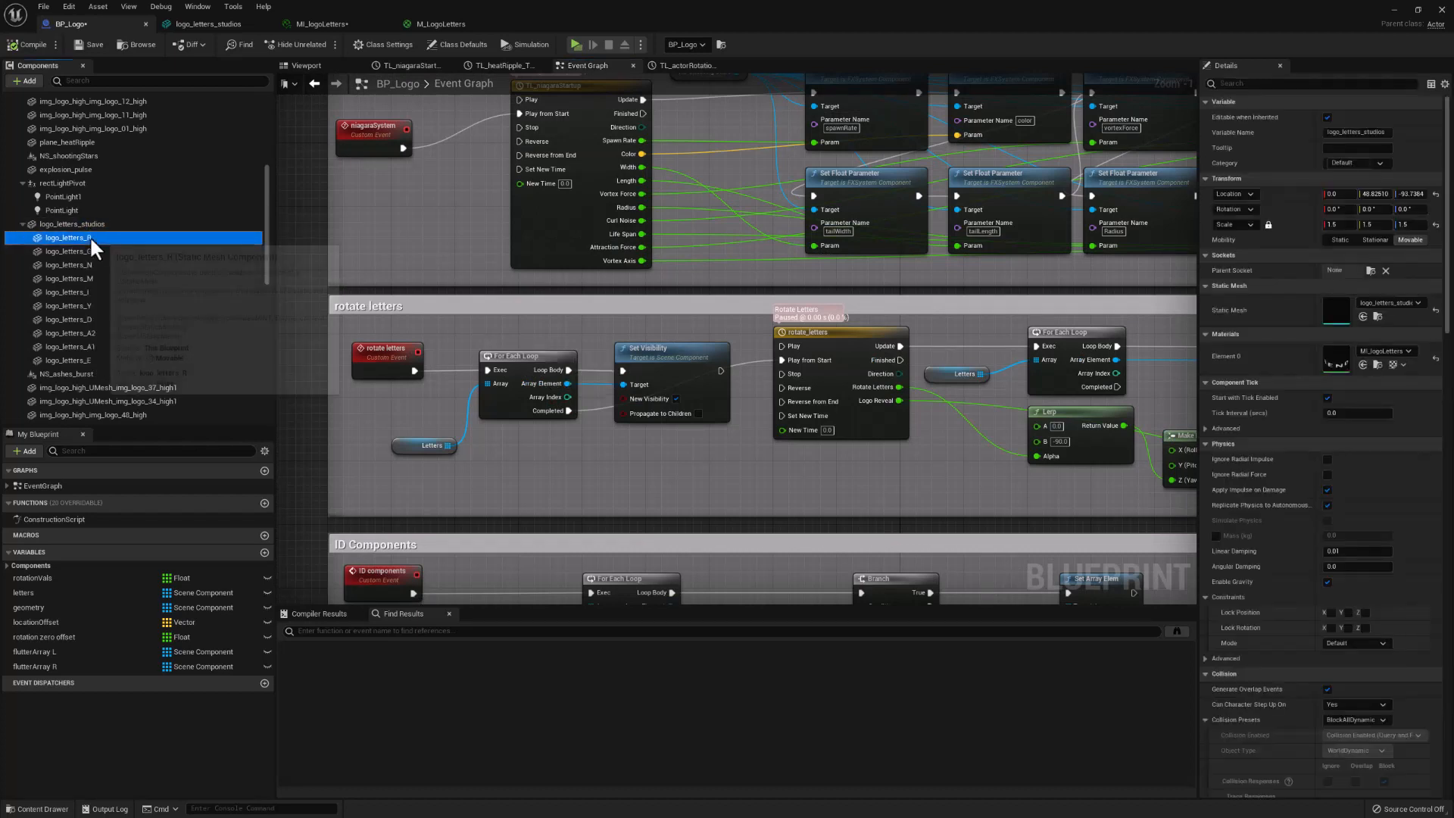
shift+click(89, 361)
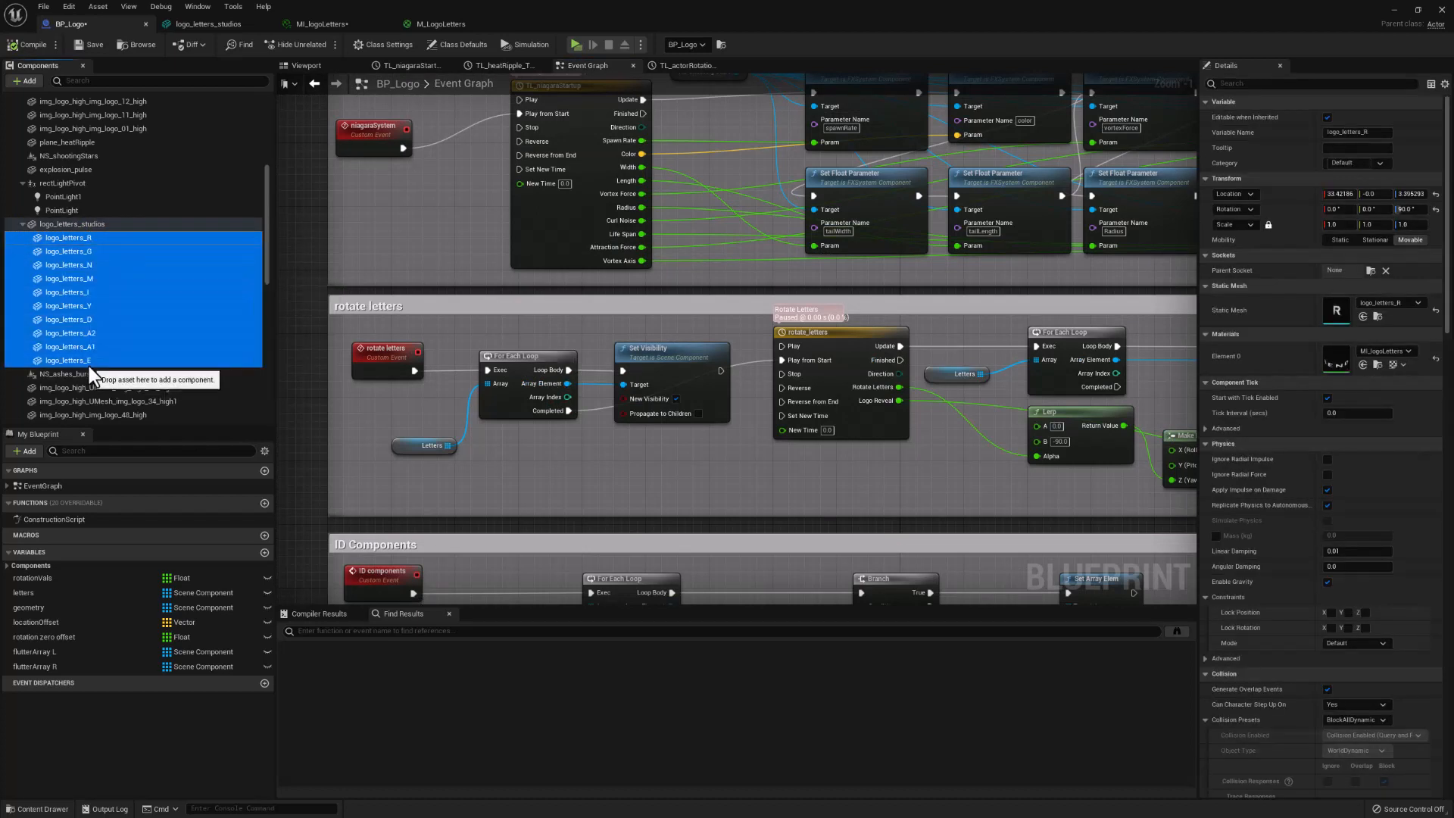
click(62, 225)
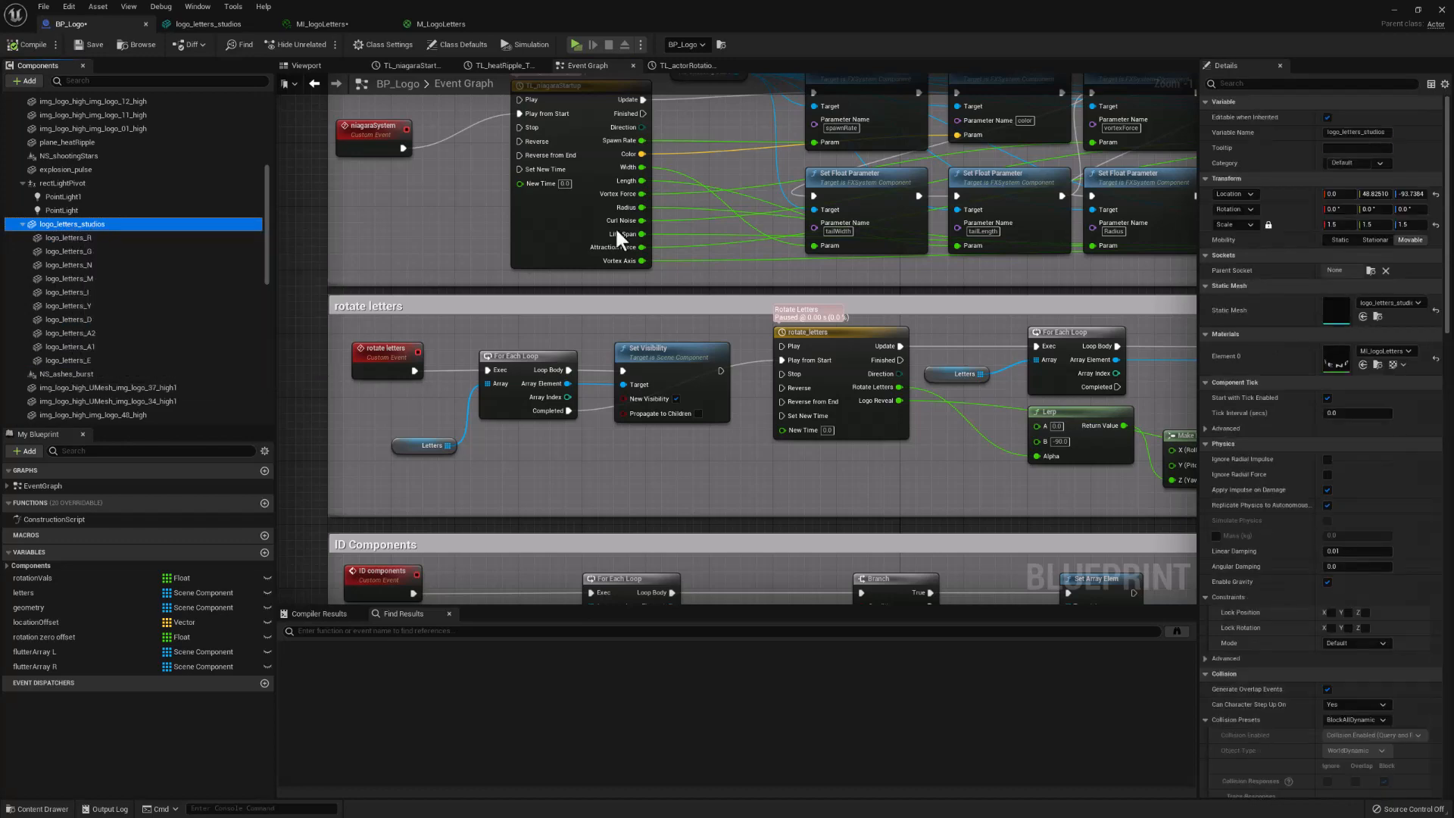
Open the logo_letters_studios static mesh and inspect its plane in Wireframe view mode.
double_click(1339, 312)
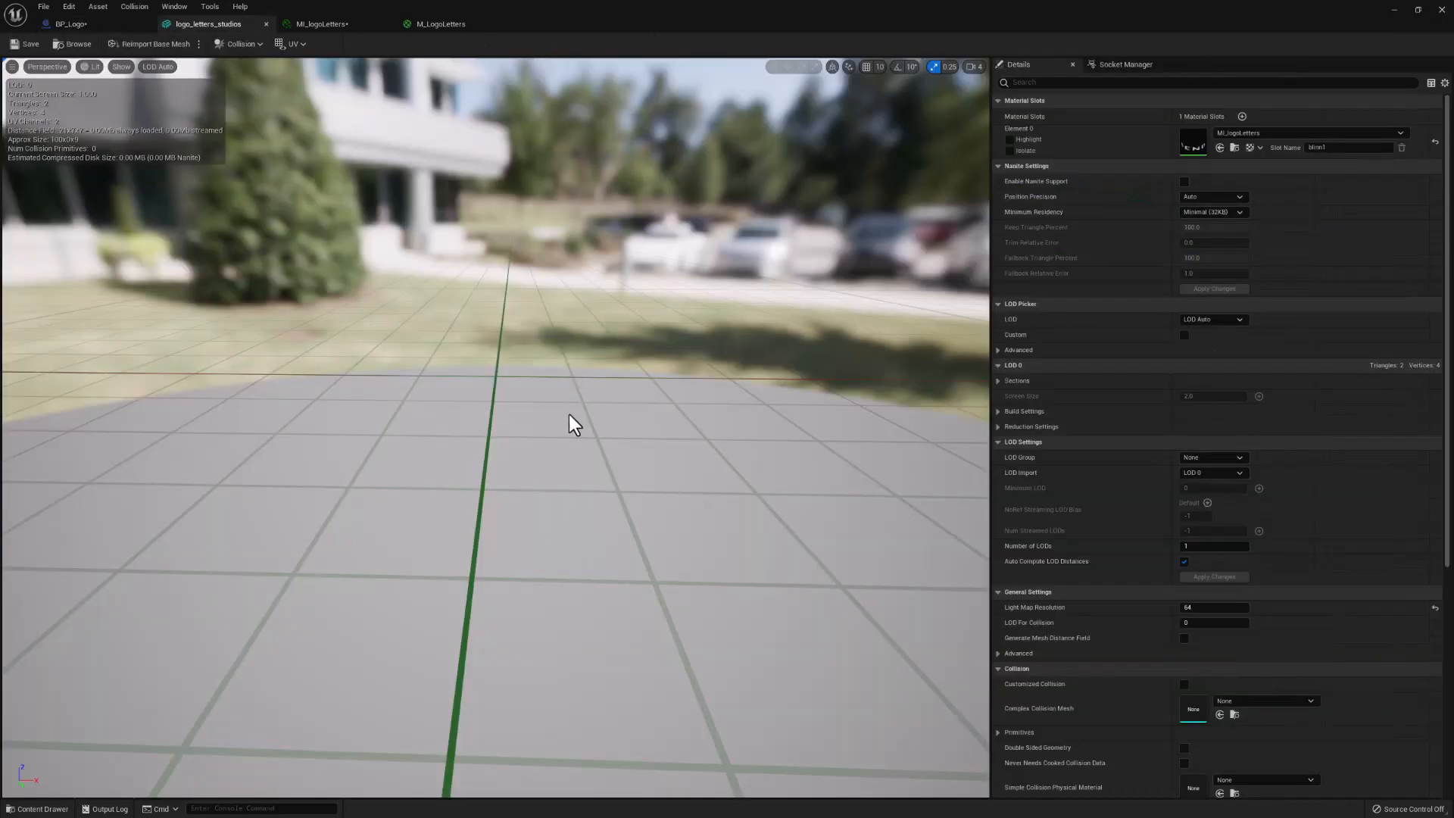
click(93, 67)
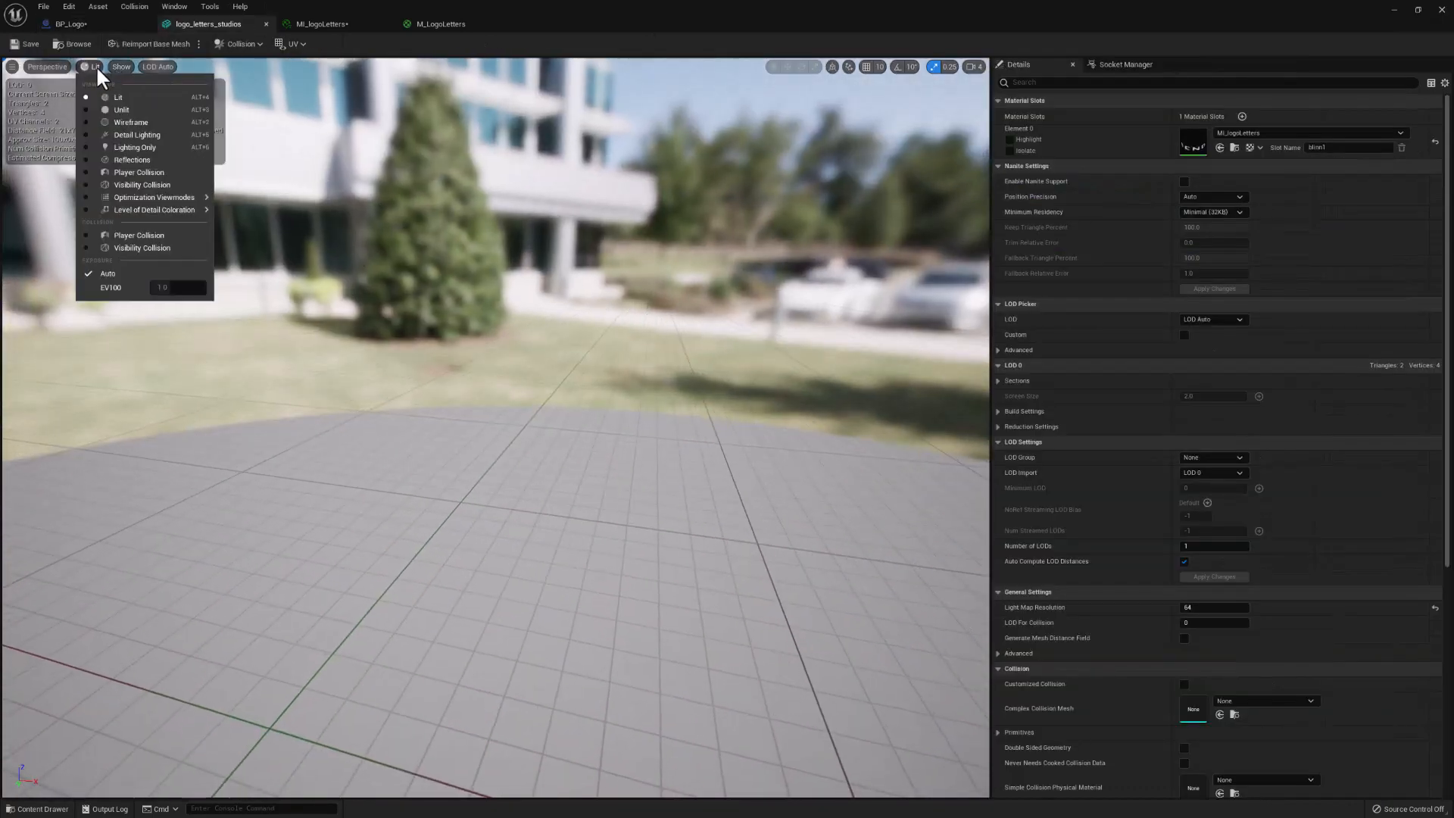
click(128, 120)
right_drag(441, 270, 581, 315)
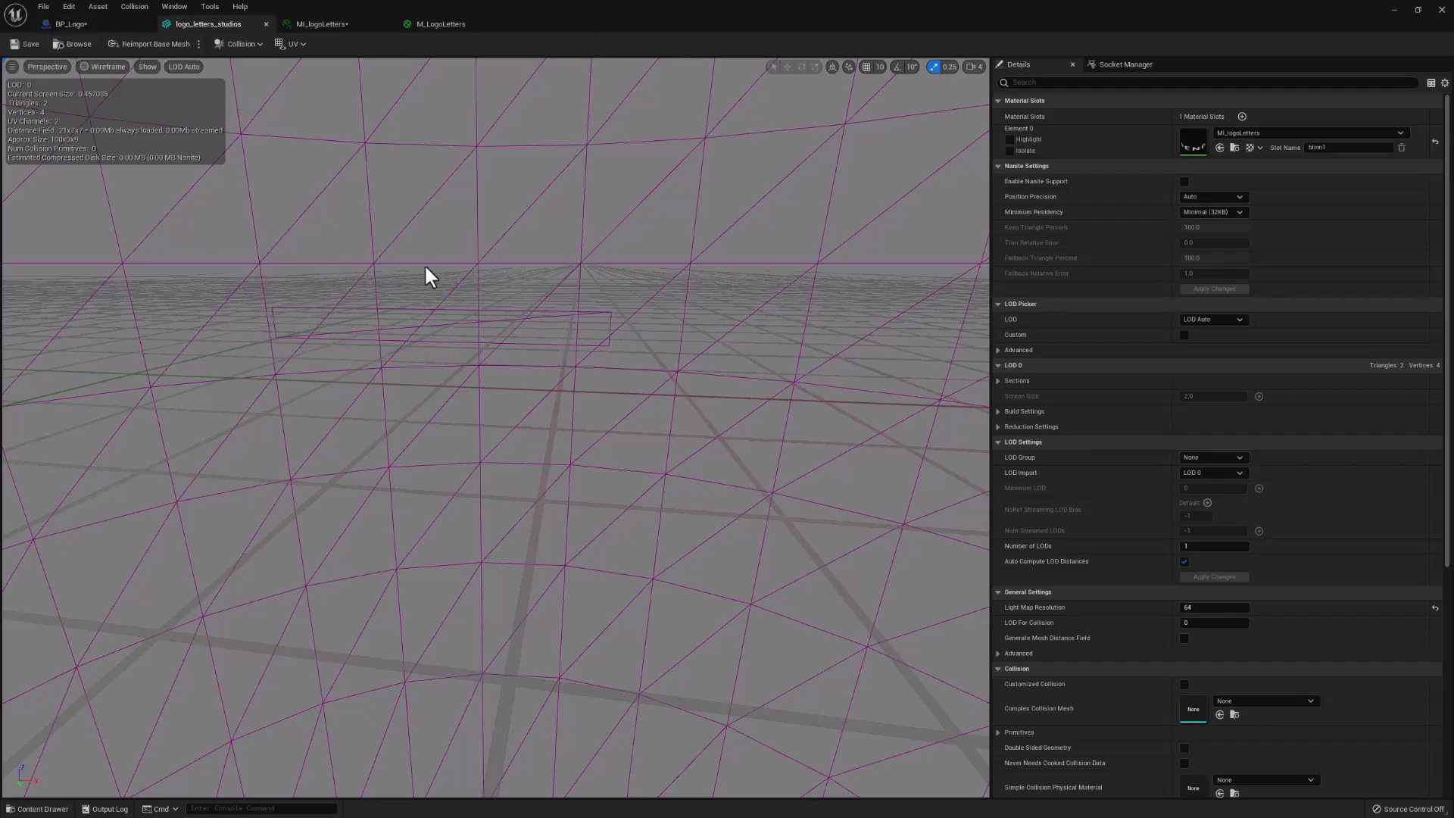
right_drag(426, 268, 485, 299)
In BP_Logo, turn on Visible for all letter components from logo_letters_R to logo_letters_E.
click(70, 25)
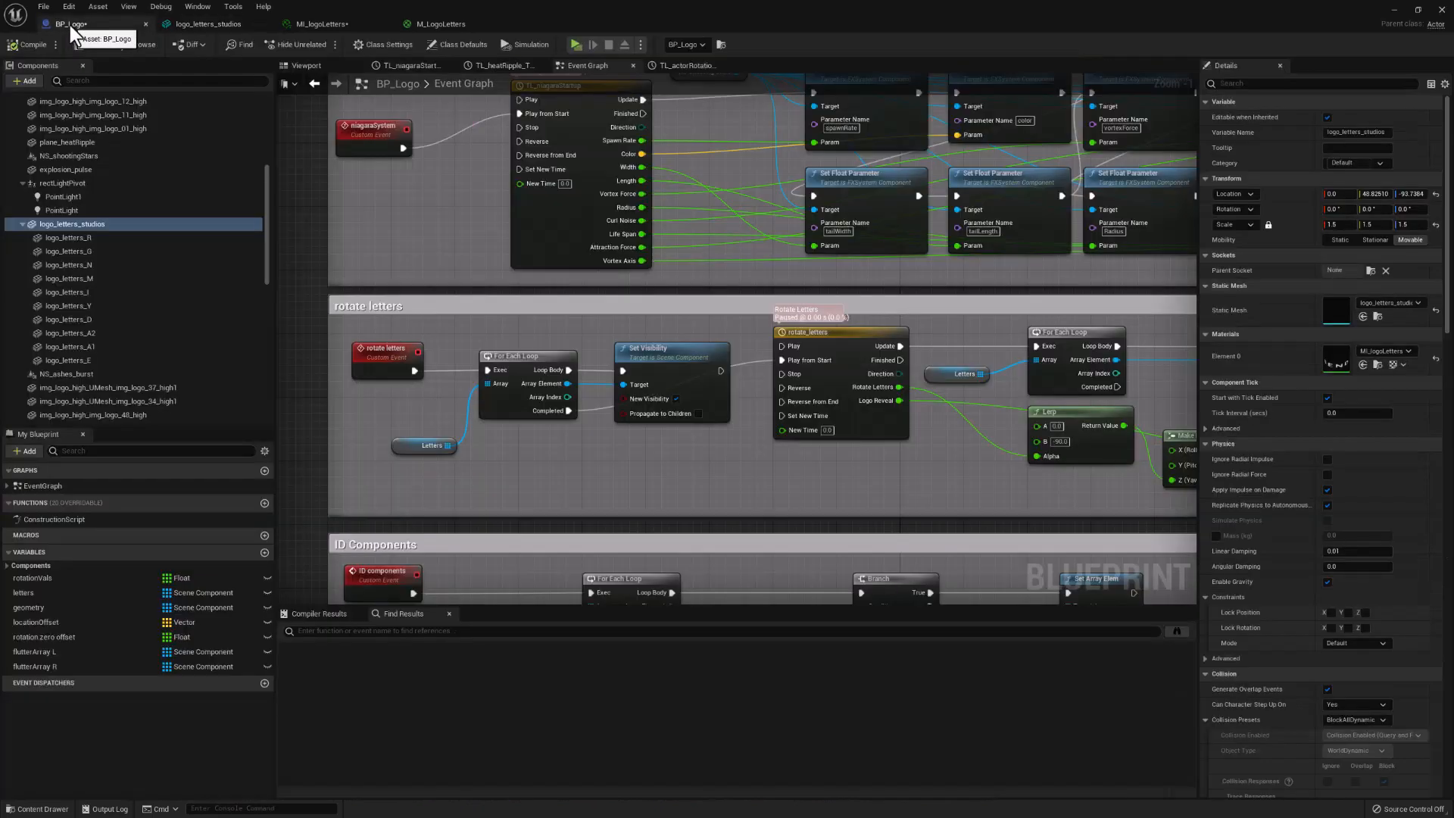
click(89, 360)
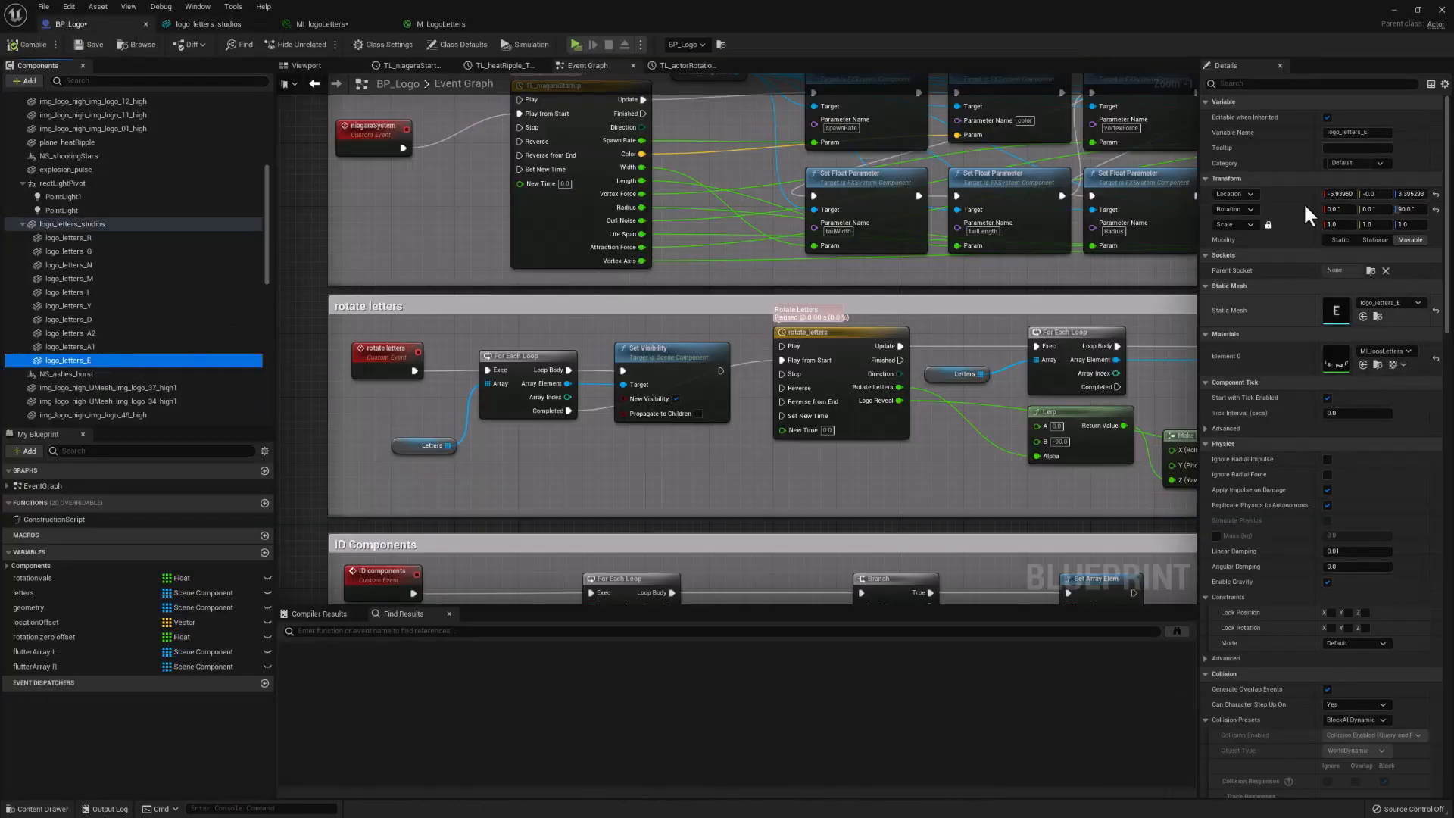
click(1259, 79)
text(vis)
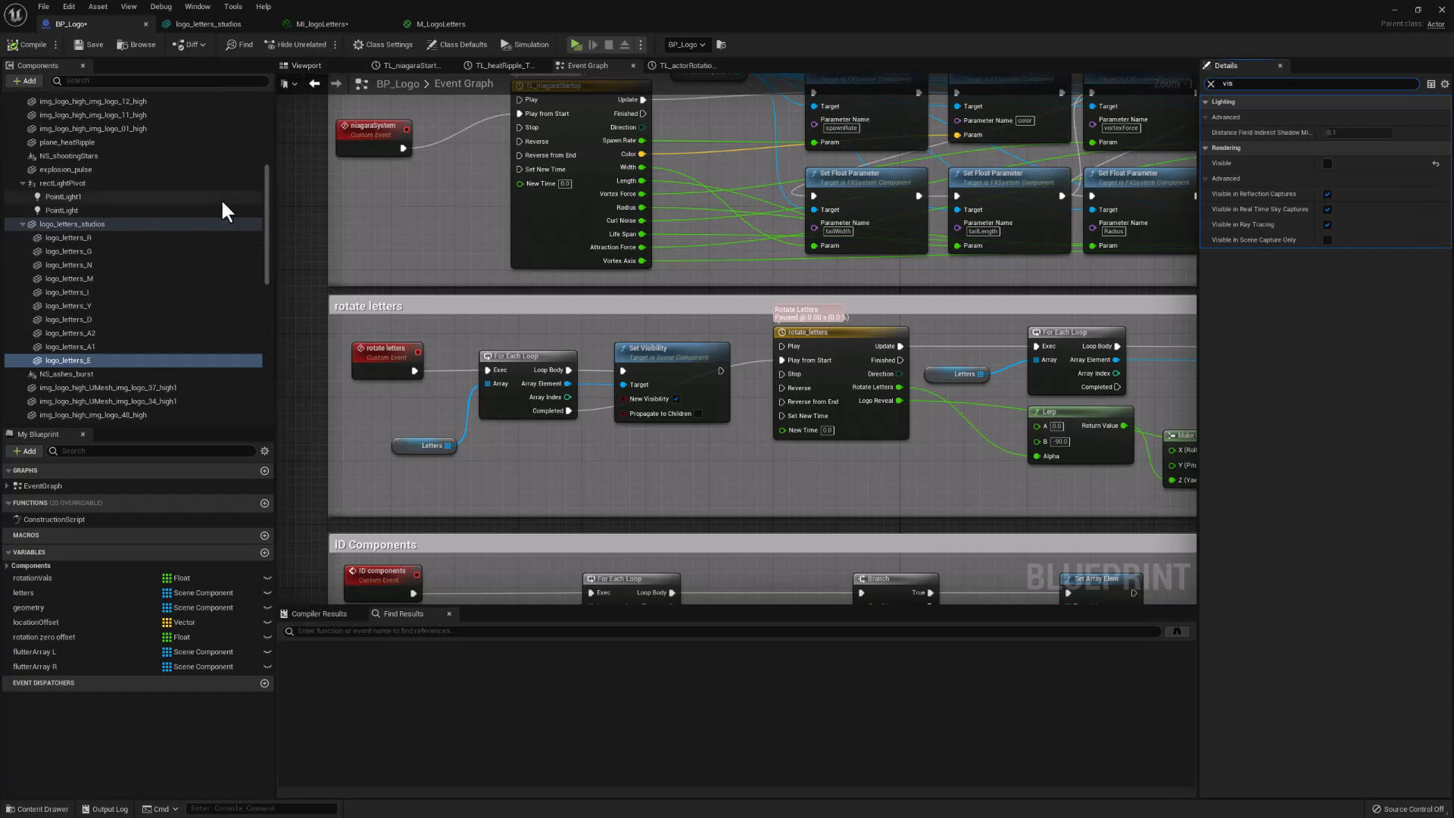
shift+click(72, 237)
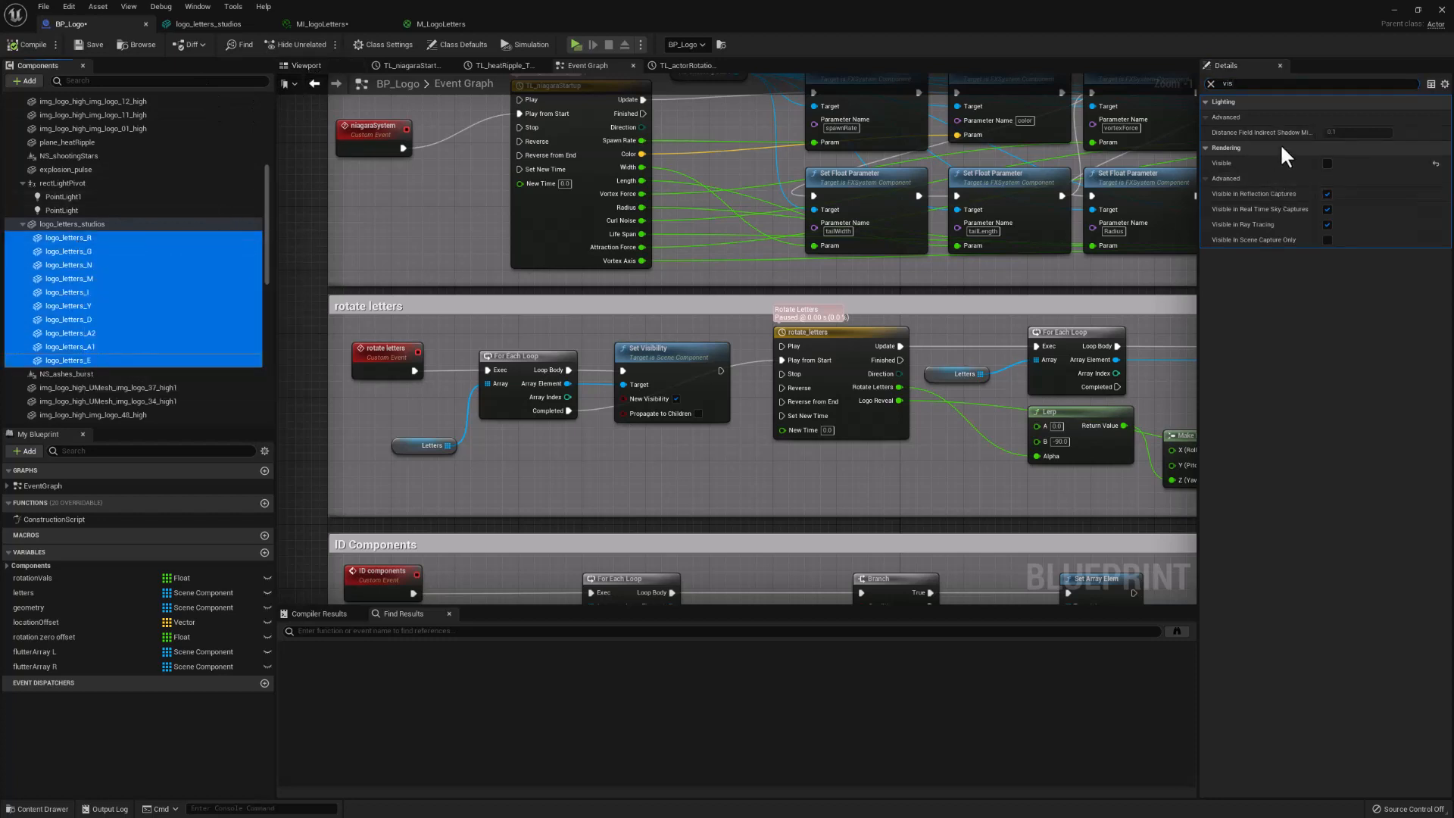
click(1327, 163)
View the letter meshes in the blueprint viewport and inspect the logo_letters_studios plane from an angle.
click(325, 68)
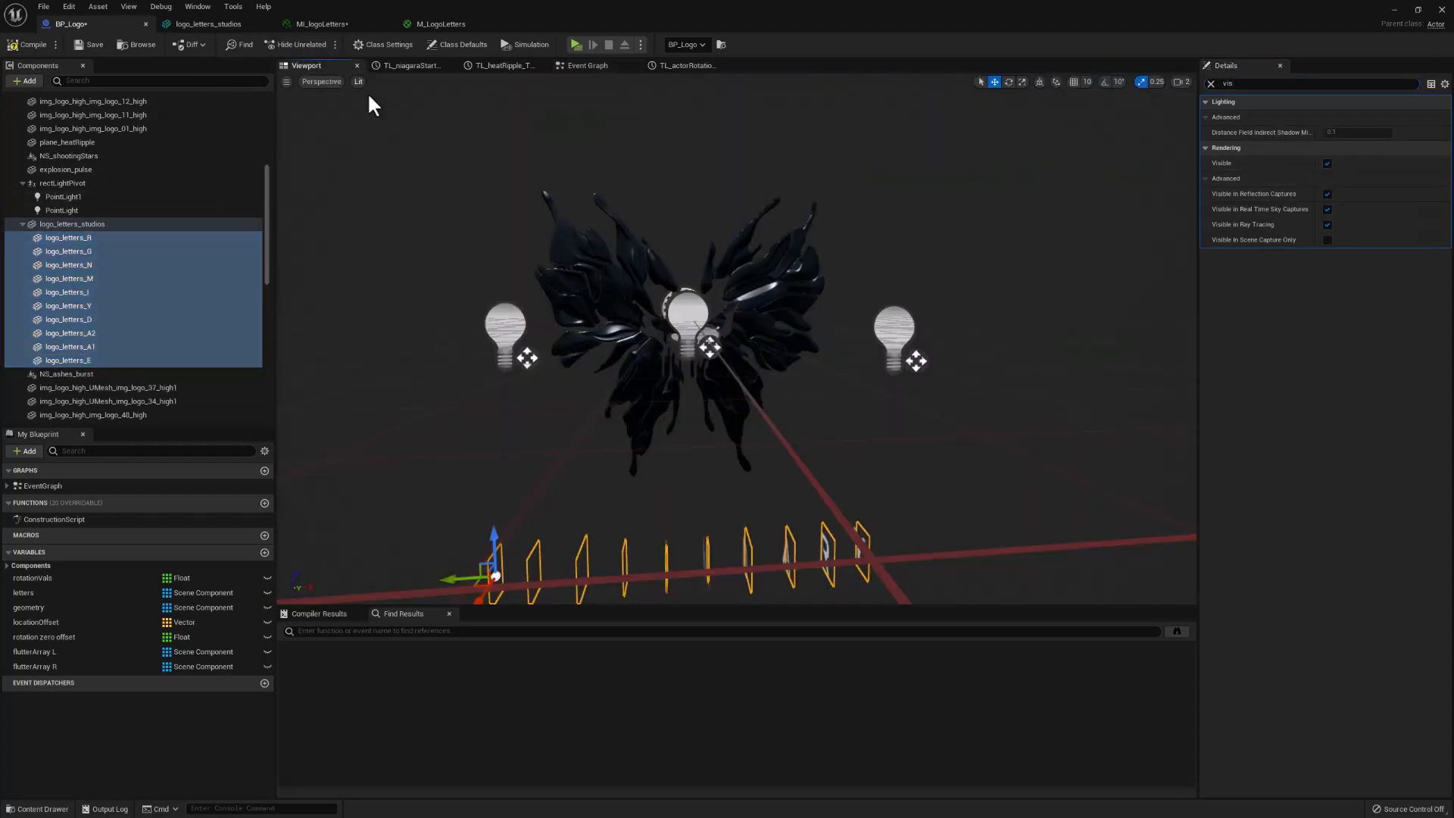
right_drag(437, 317, 438, 405)
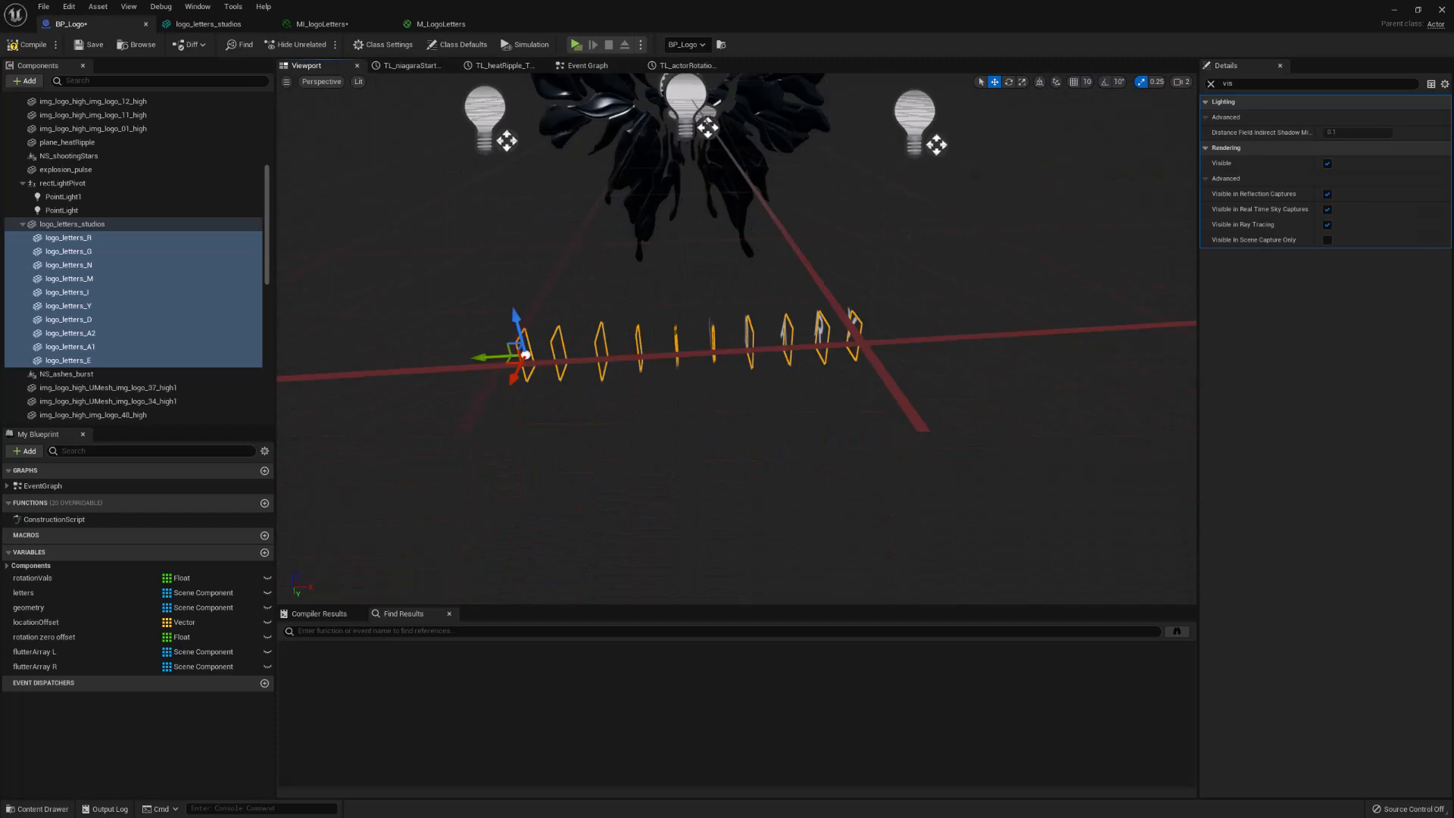
click(88, 225)
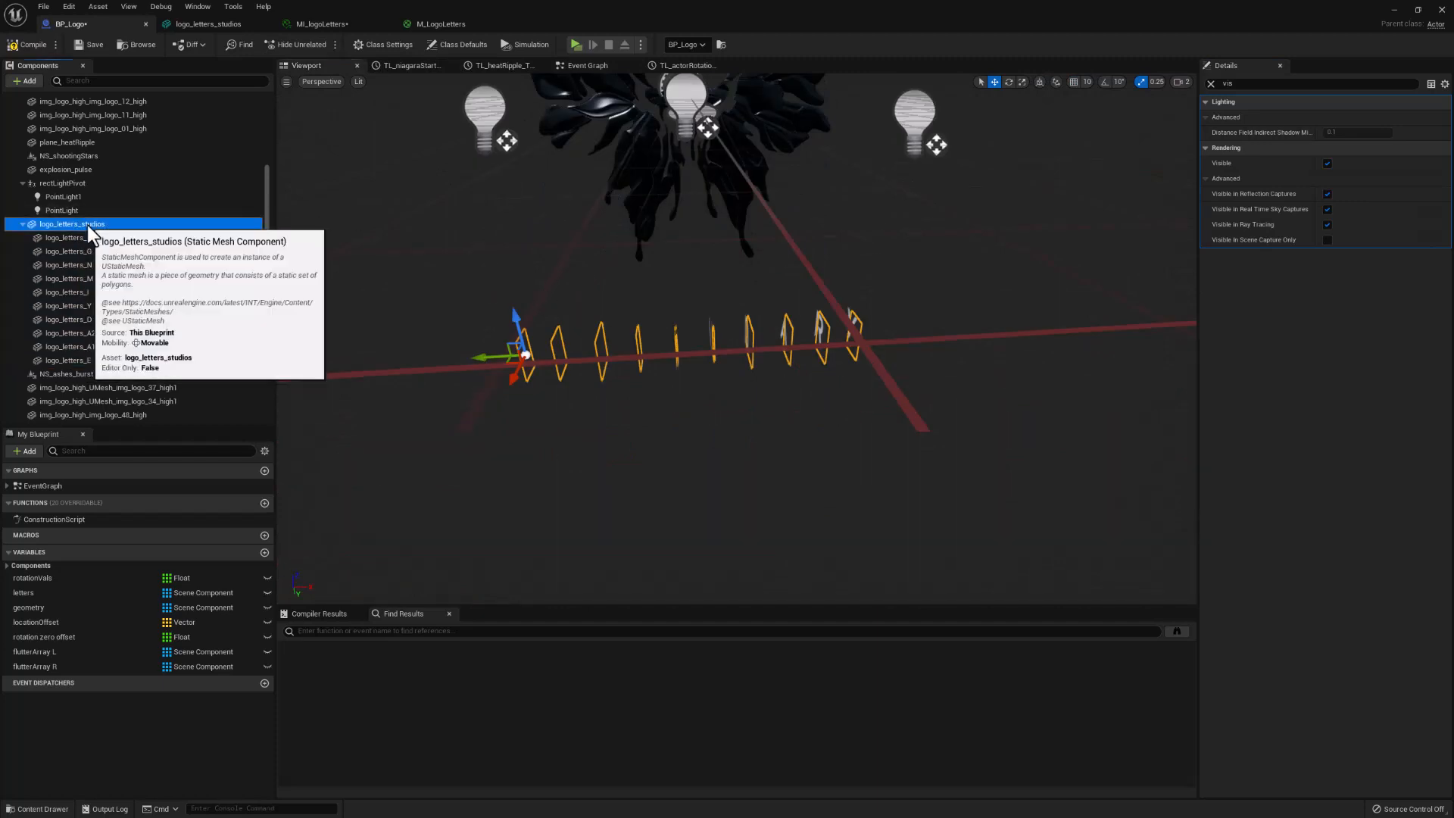
key(a)
right_drag(761, 428, 898, 432)
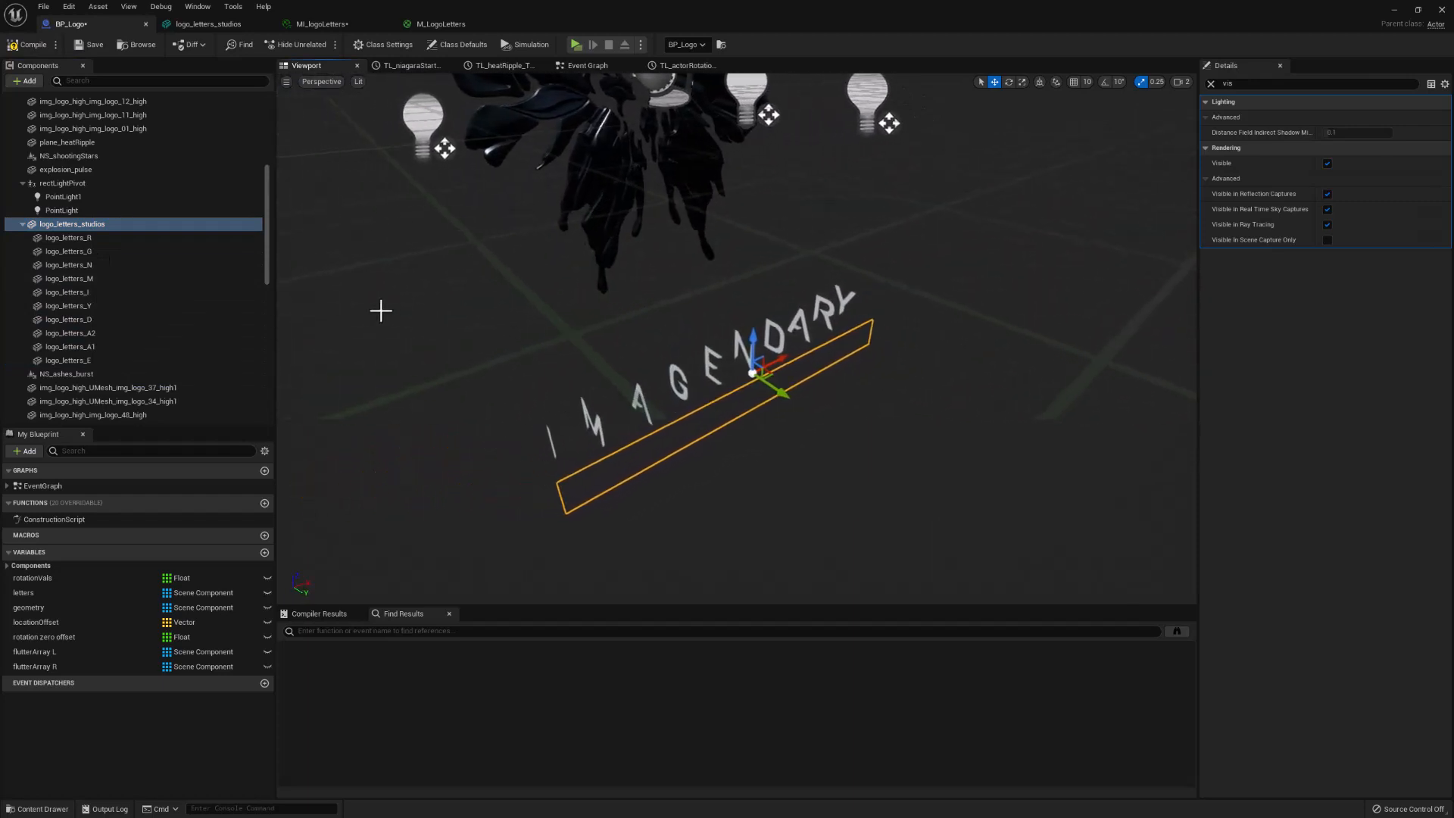
Select the letter components from logo_letters_R to logo_letters_E to examine their individual planes in the viewport.
click(70, 237)
shift+click(88, 360)
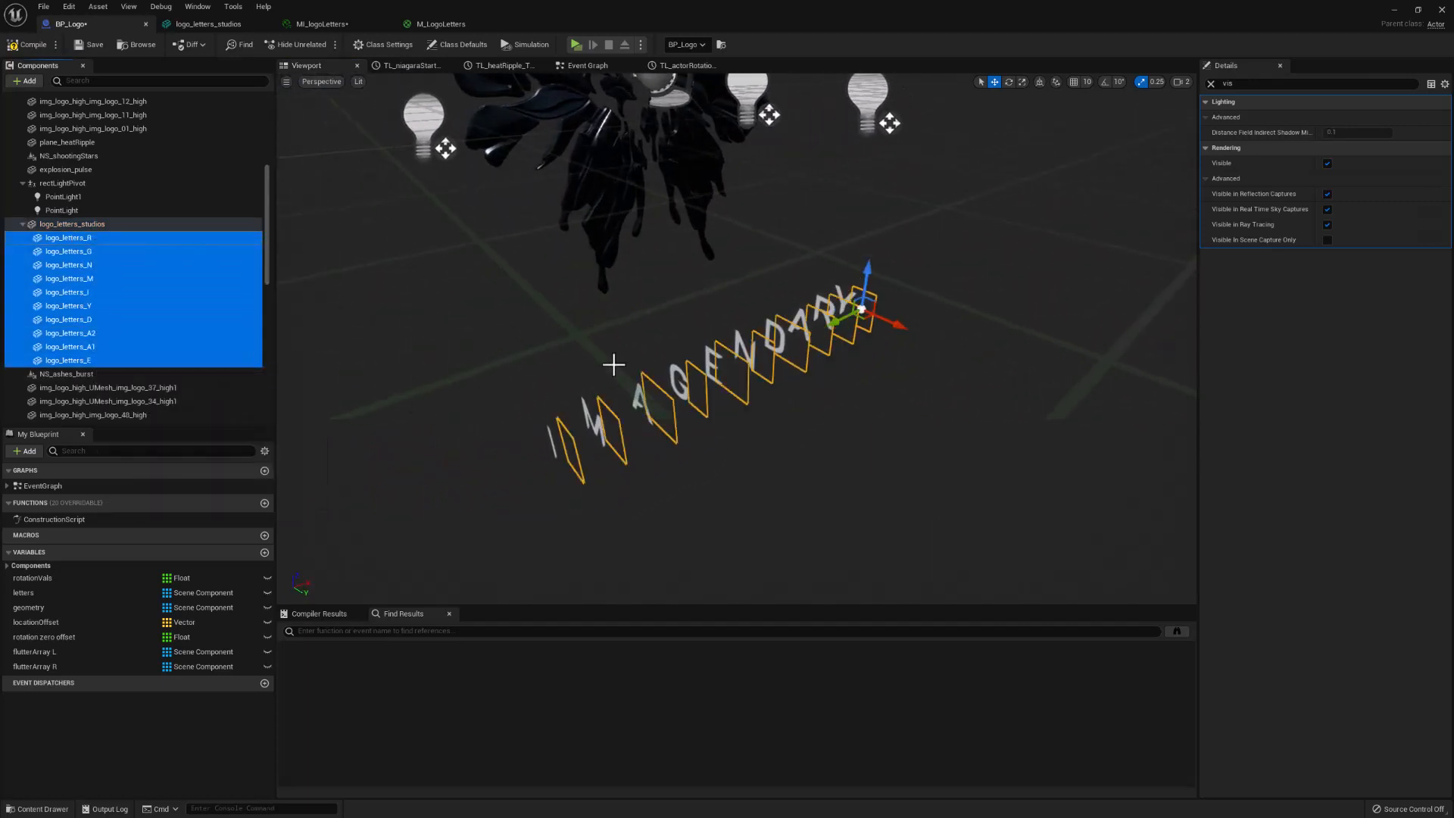
click(976, 329)
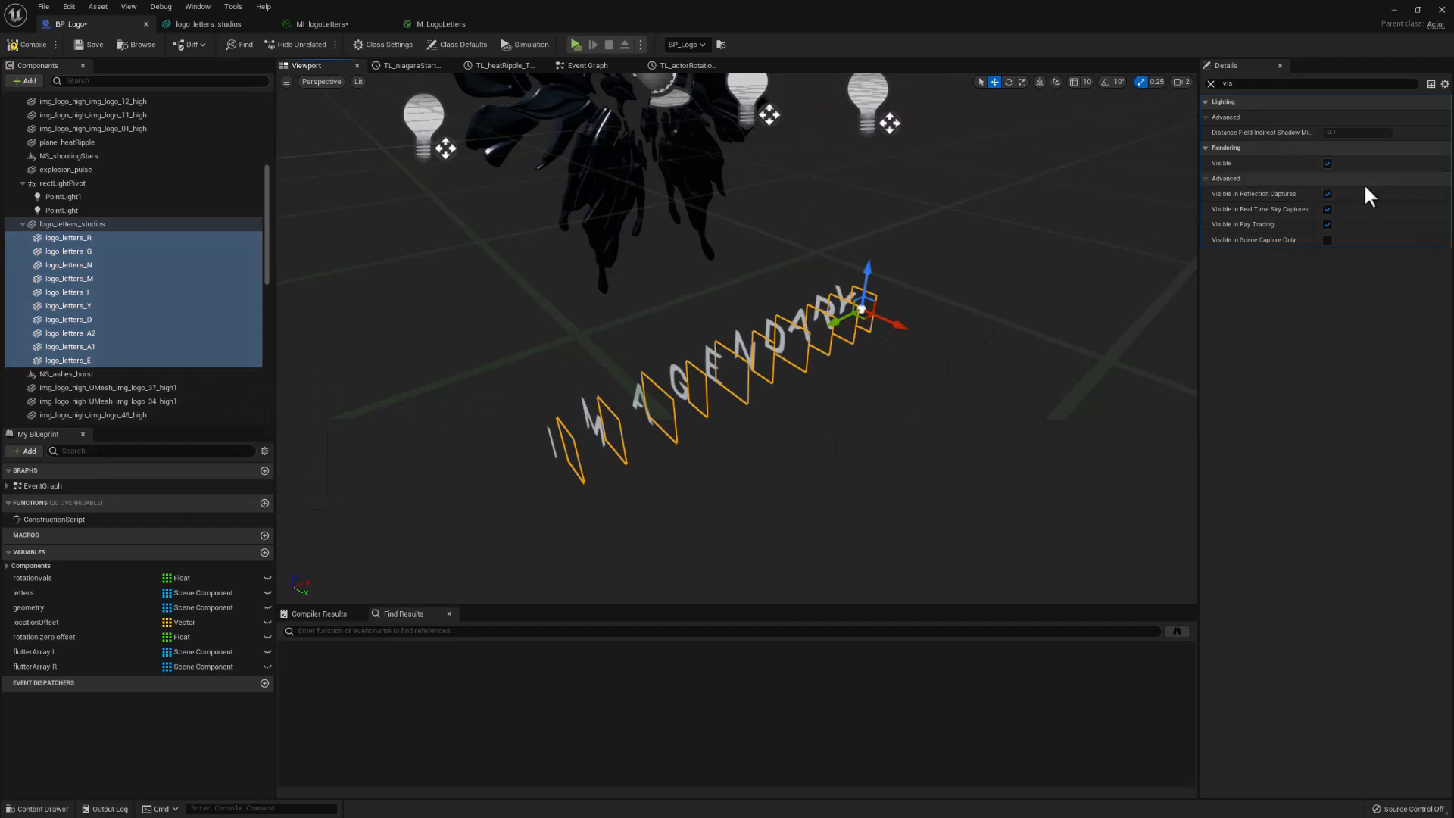
Turn off Visible for the selected letter components and inspect the rotate letters event's Set Visibility loop in the Event Graph.
click(1327, 163)
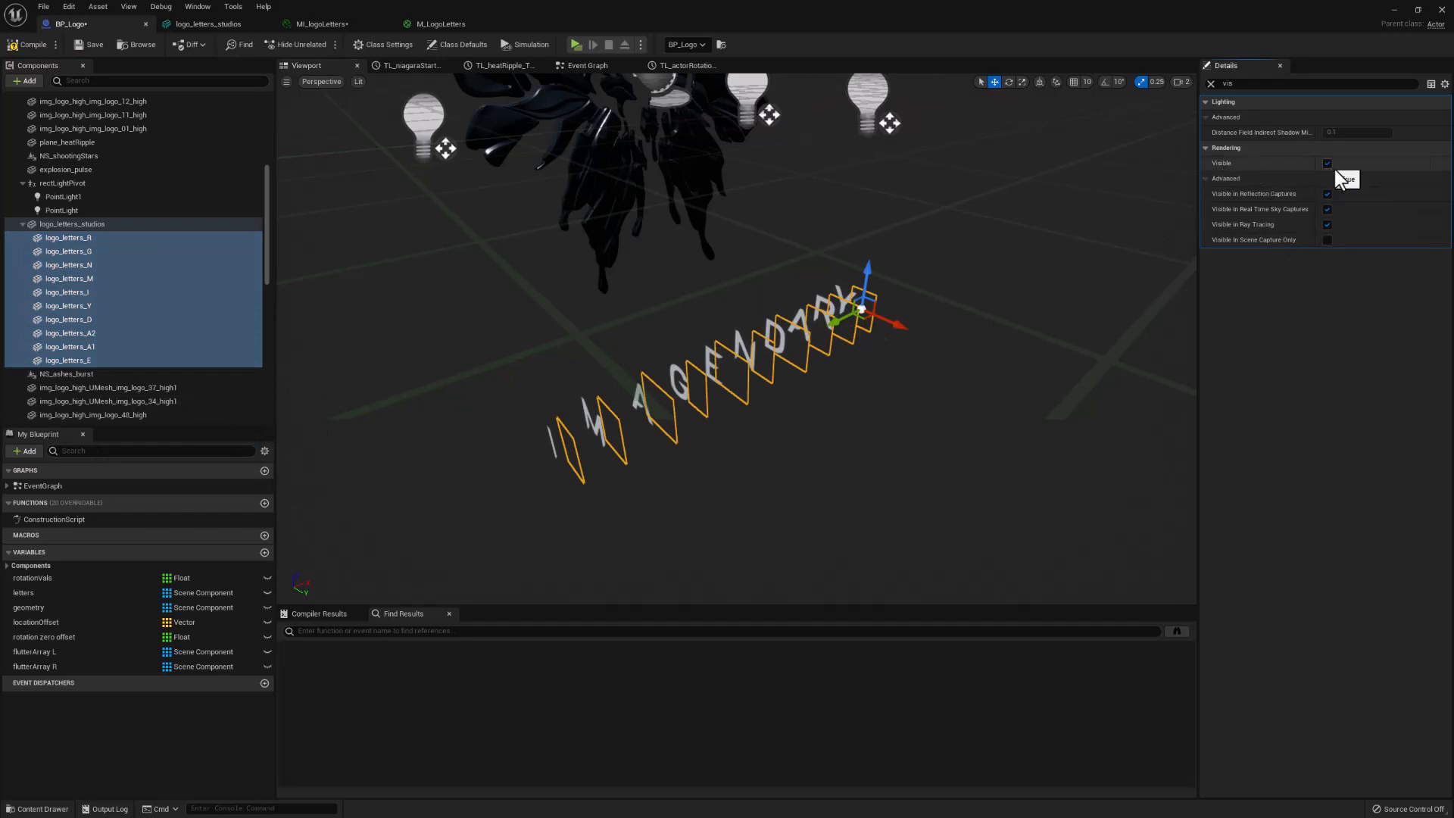
click(594, 65)
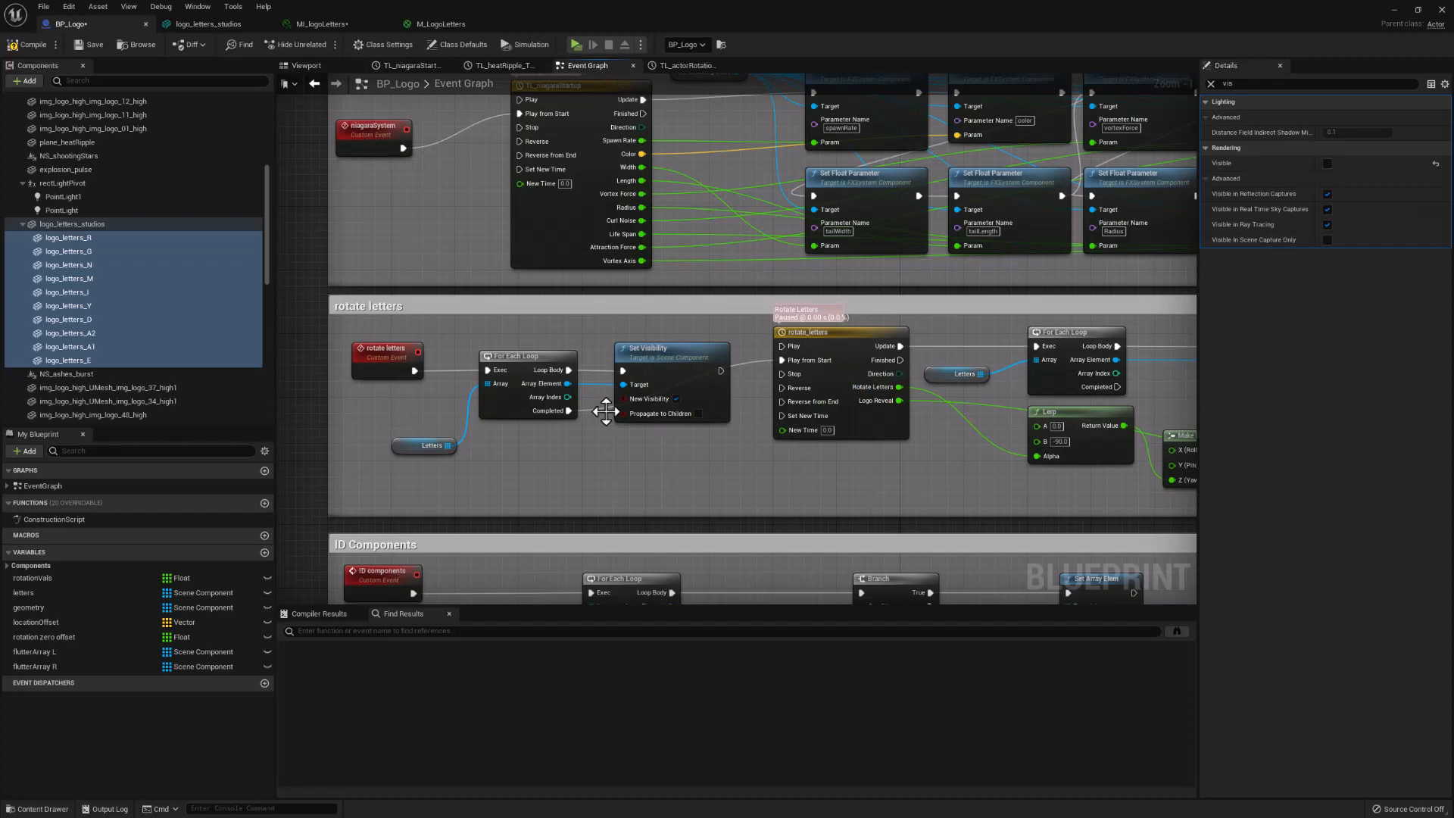
click(647, 362)
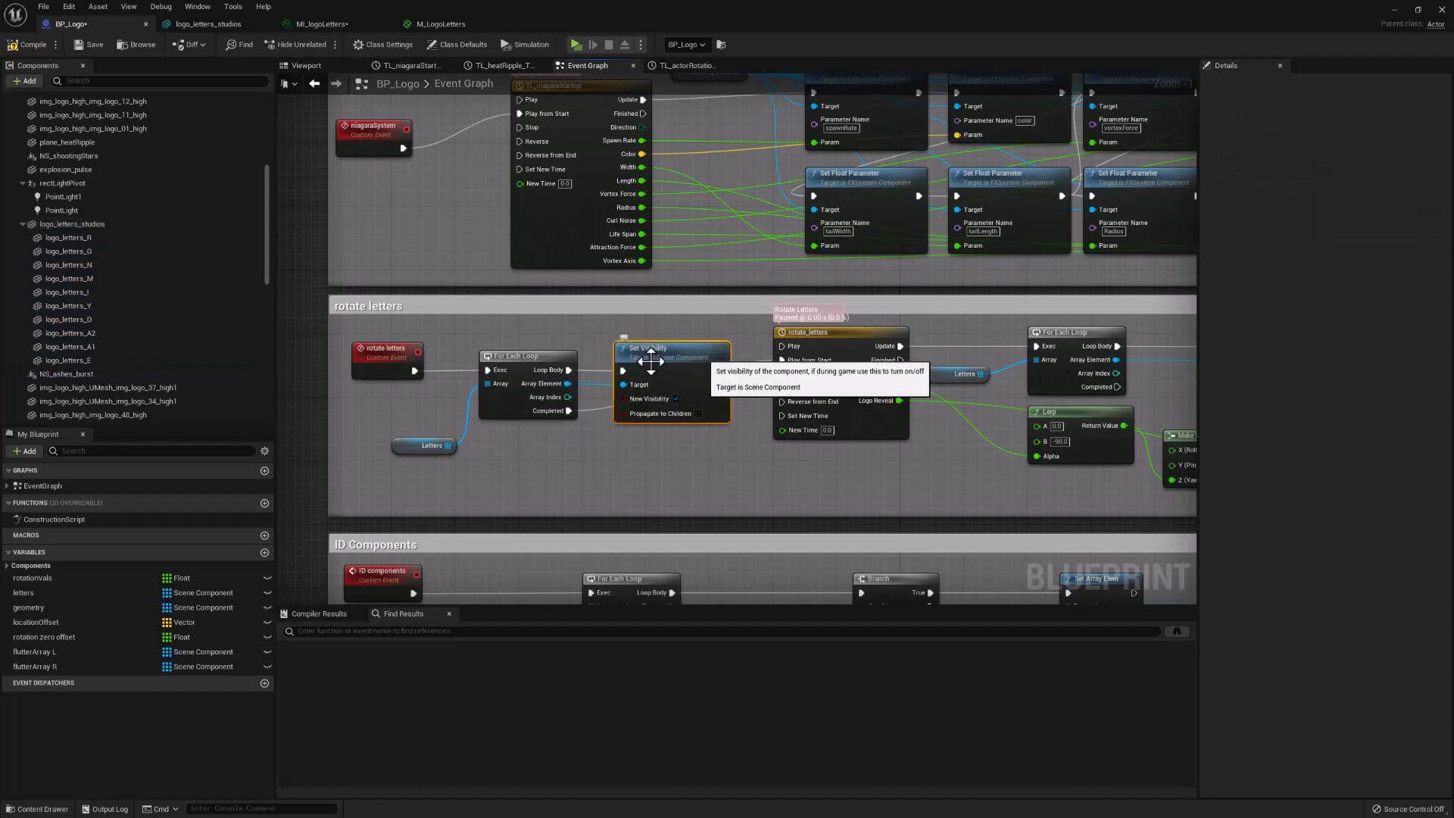
click(413, 445)
right_drag(476, 486, 455, 468)
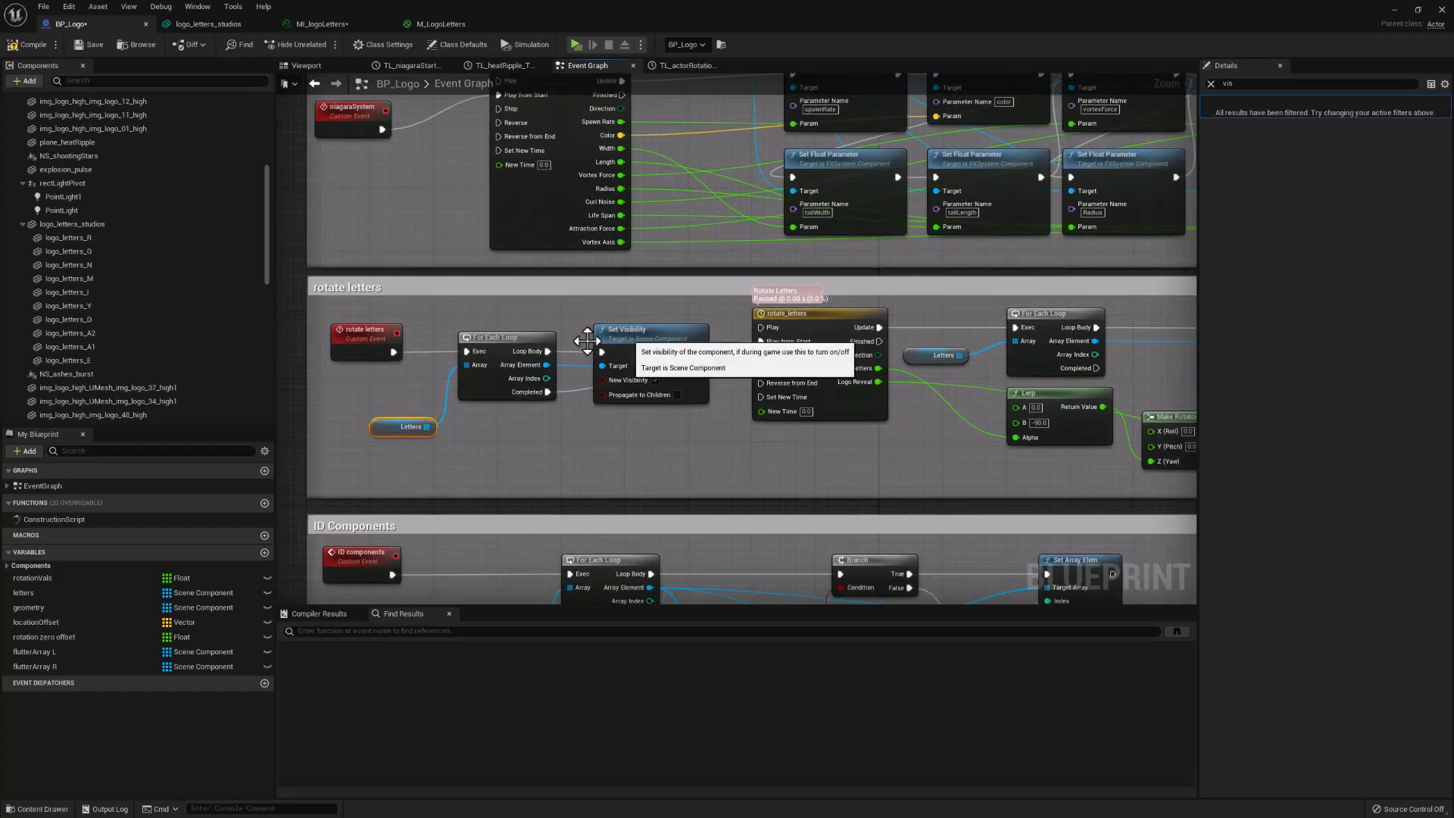
click(643, 392)
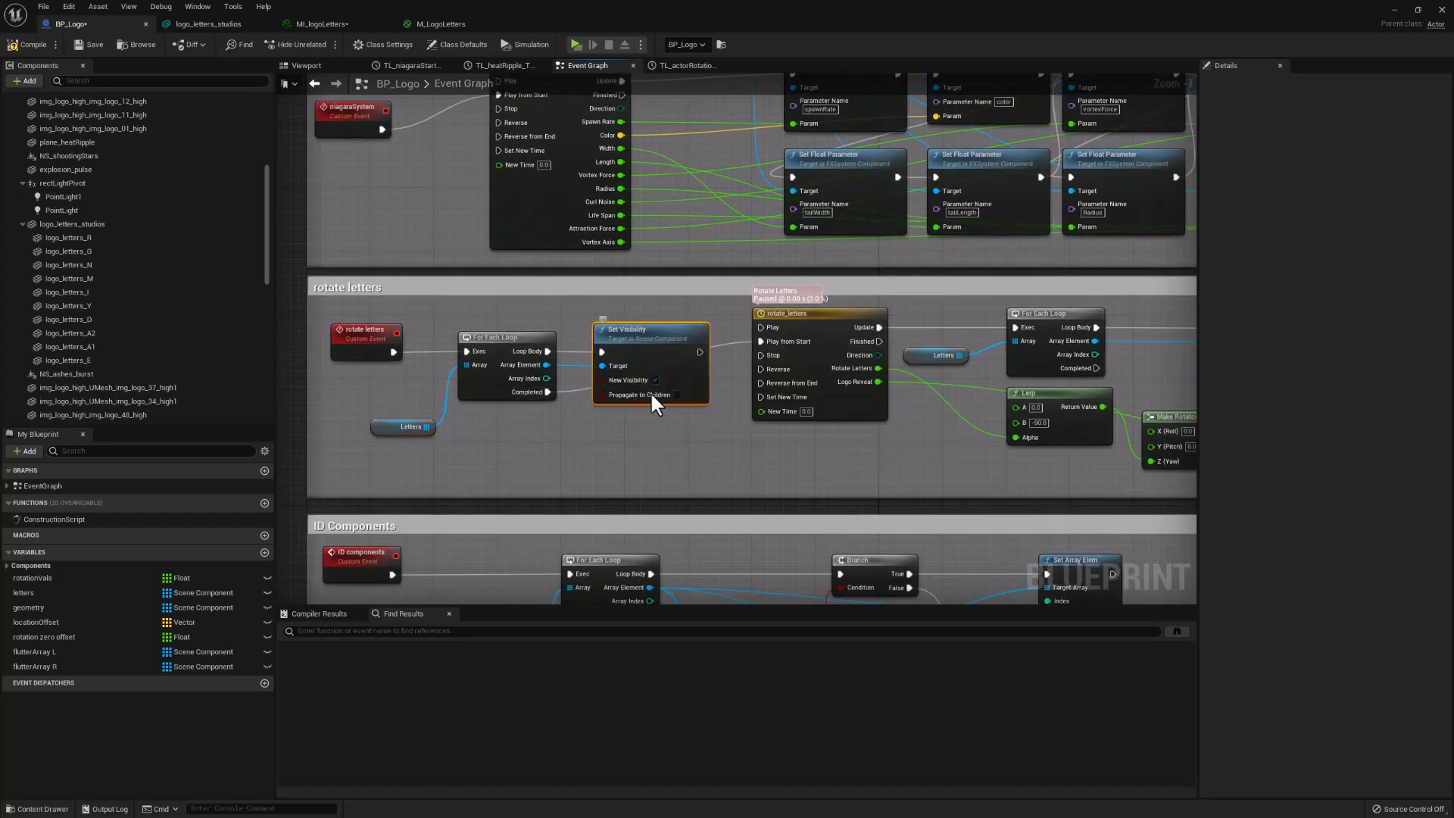
Examine how the rotate_letters timeline drives the For Each Loop, Lerp and Make Rotator nodes to turn each letter.
right_drag(708, 447, 455, 435)
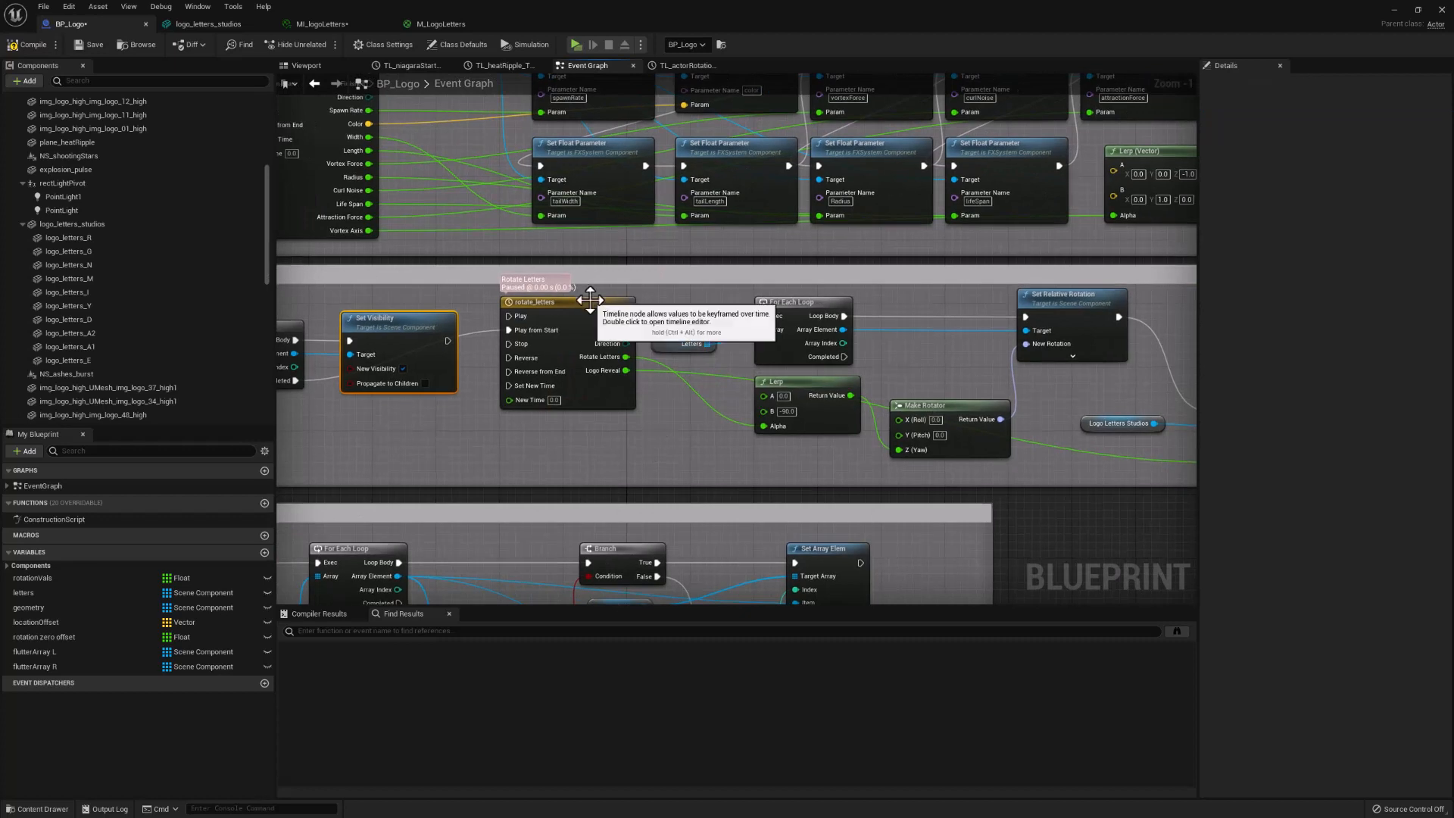
click(633, 301)
right_drag(647, 301, 593, 301)
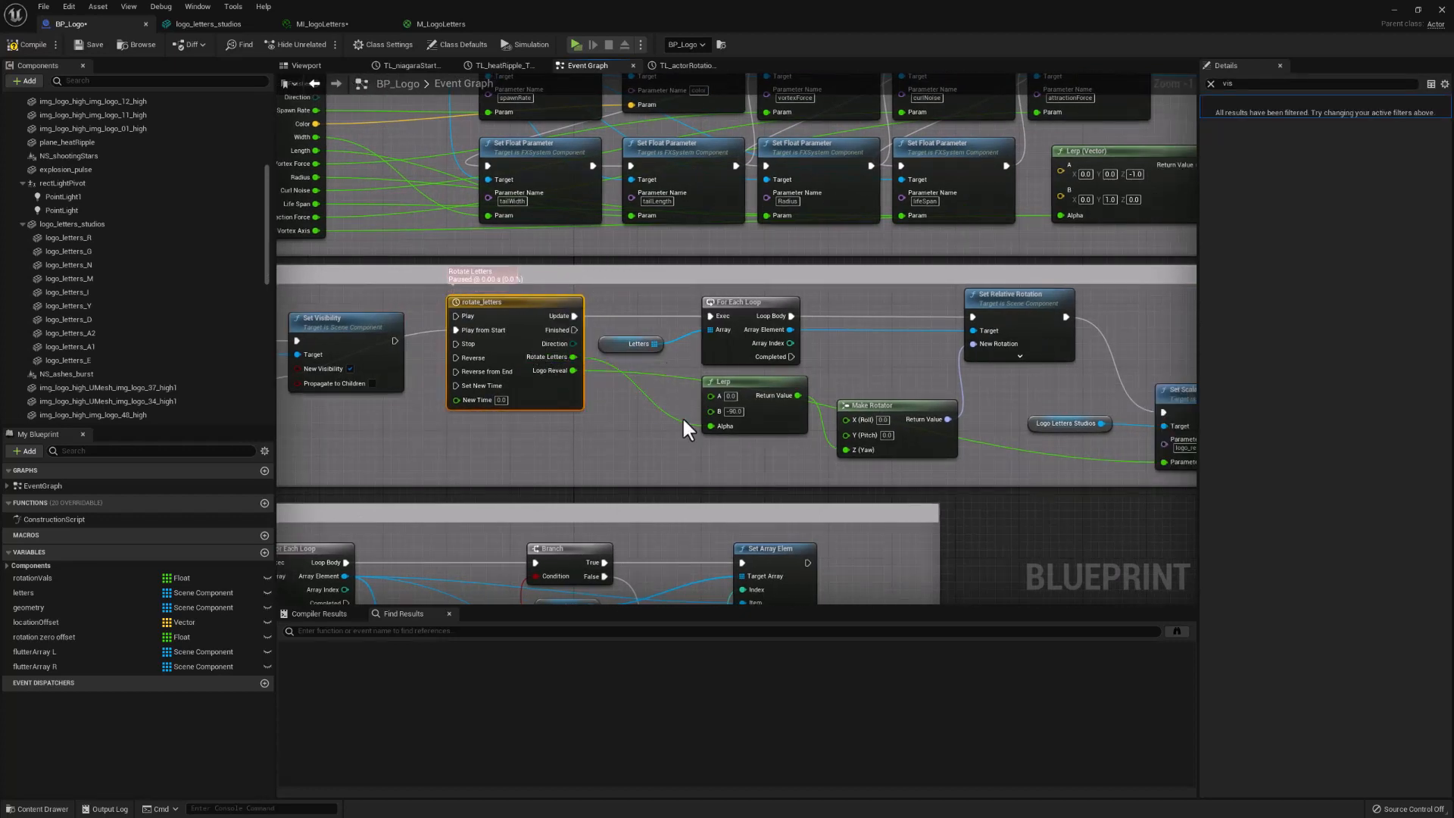
right_drag(666, 380, 594, 379)
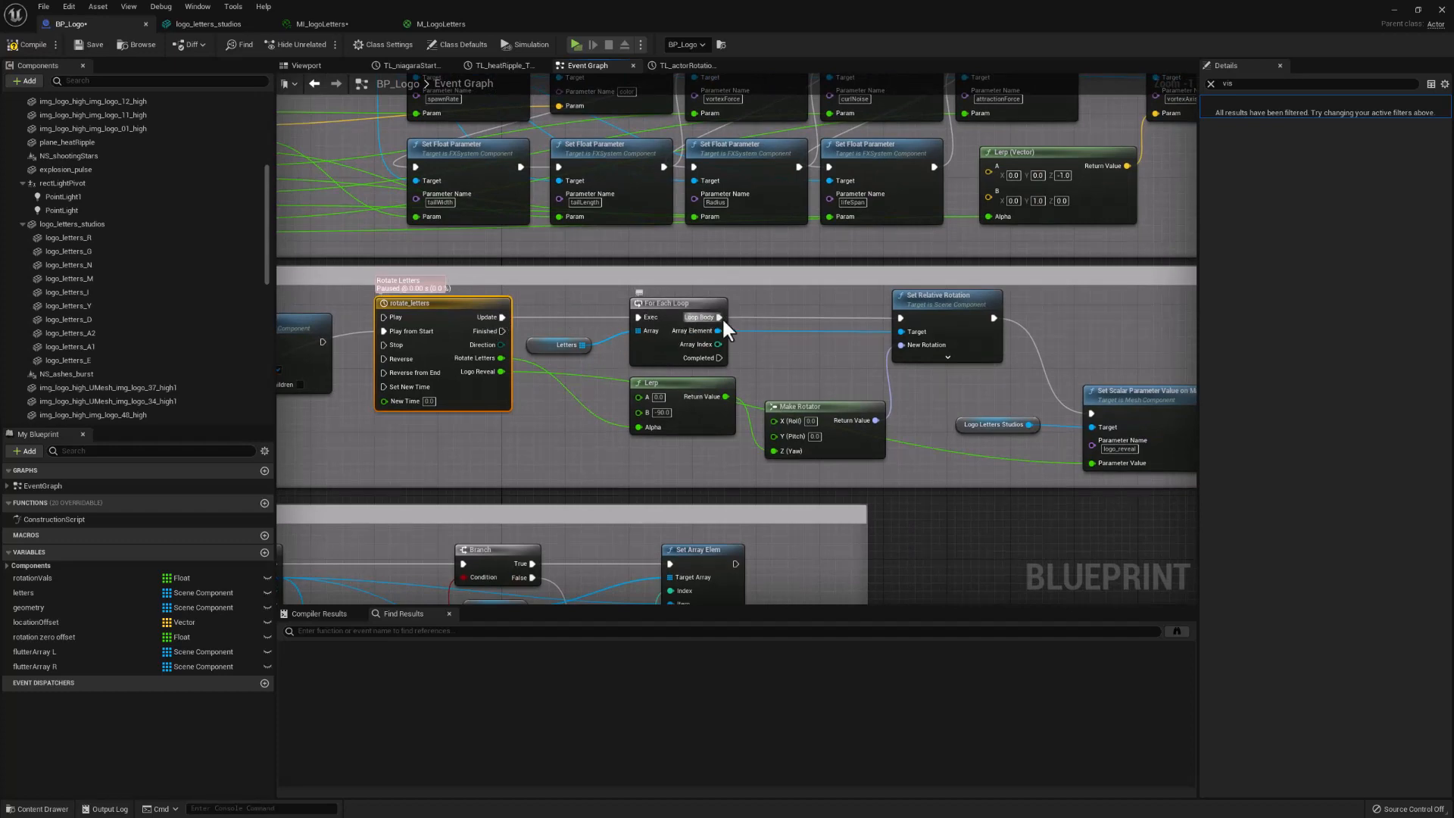
right_drag(811, 350, 780, 346)
right_drag(638, 450, 603, 455)
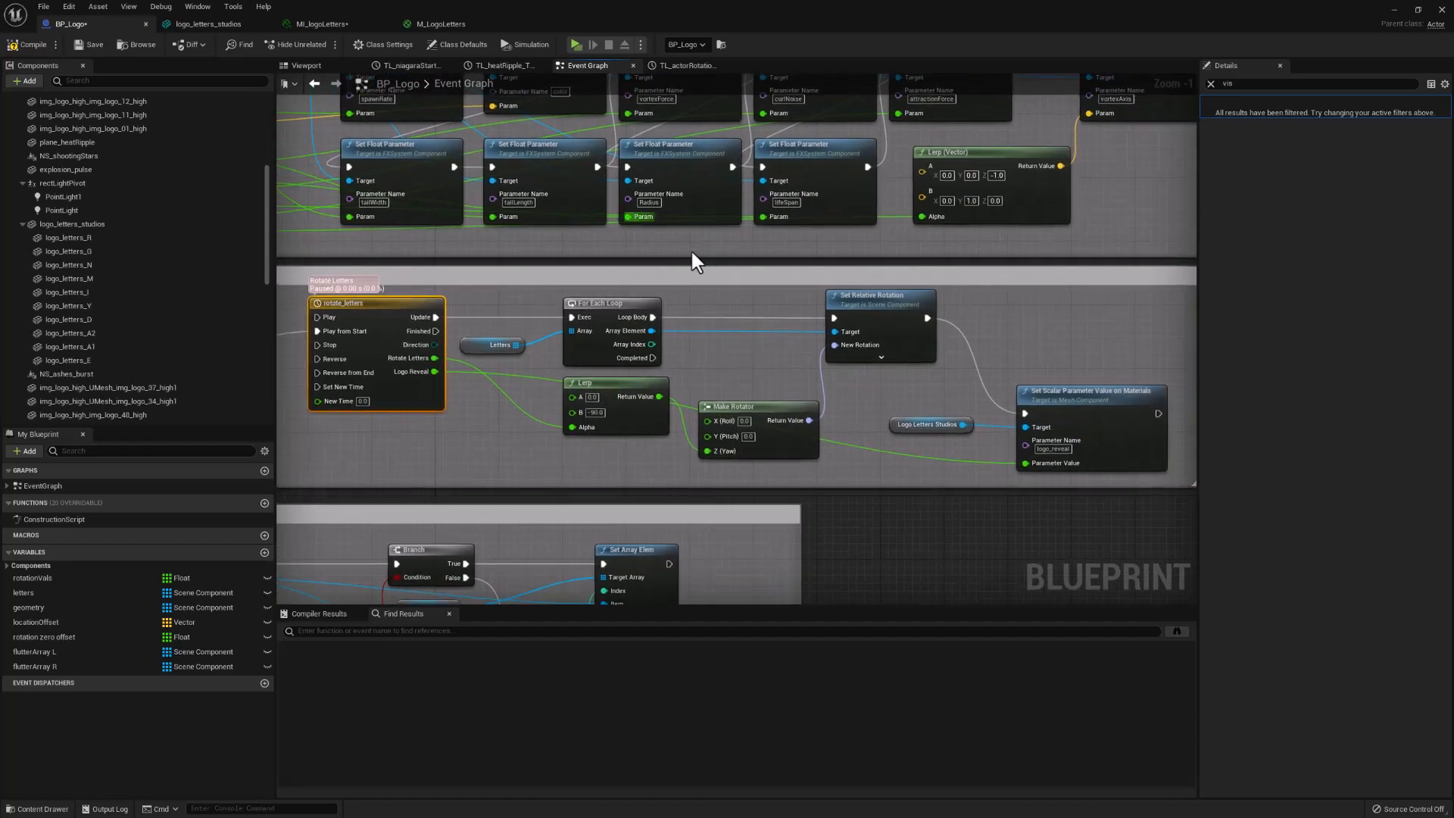
right_drag(706, 224, 760, 311)
scroll(693, 334, down, 1)
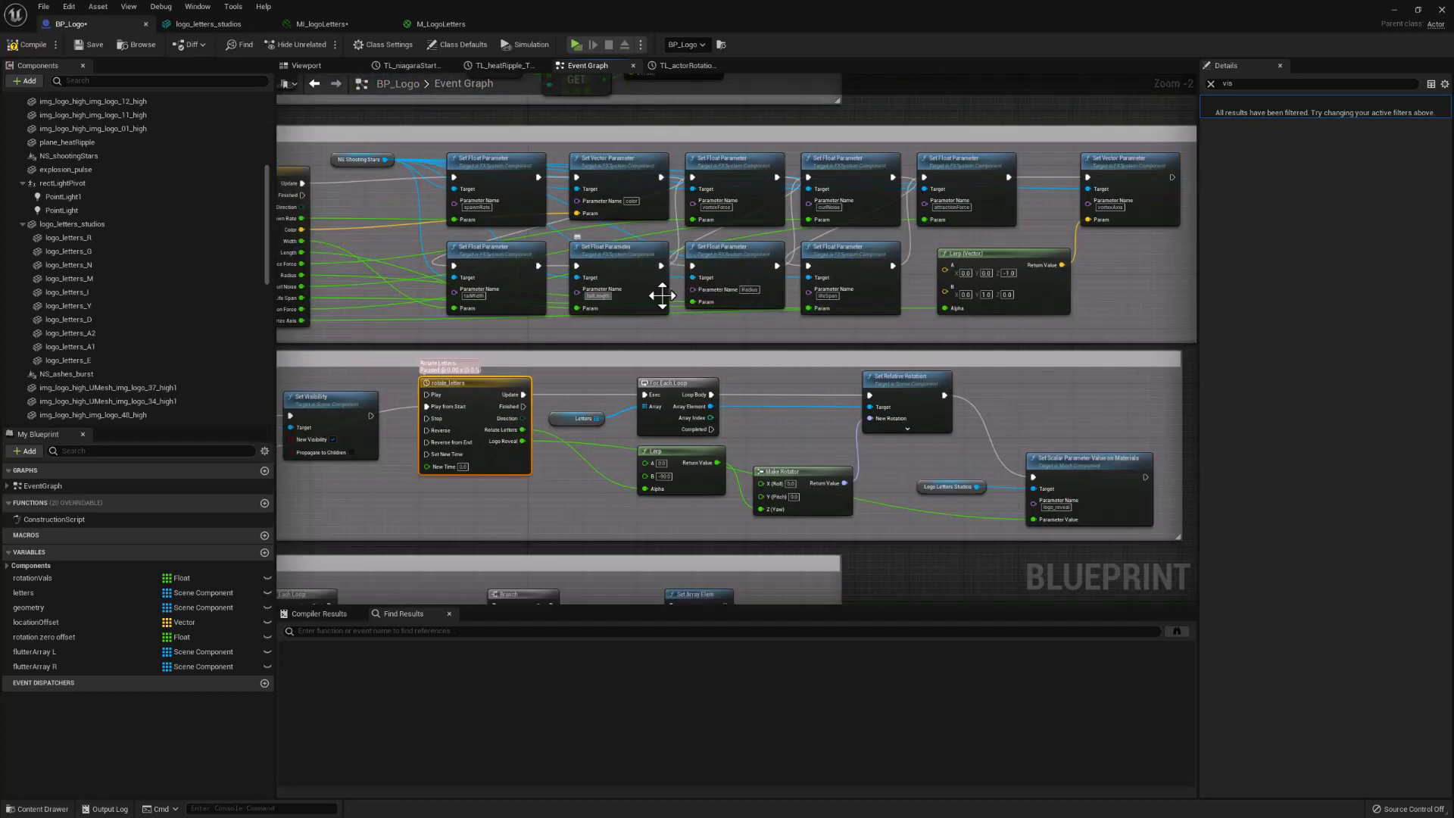
scroll(743, 440, up, 2)
right_drag(744, 439, 721, 321)
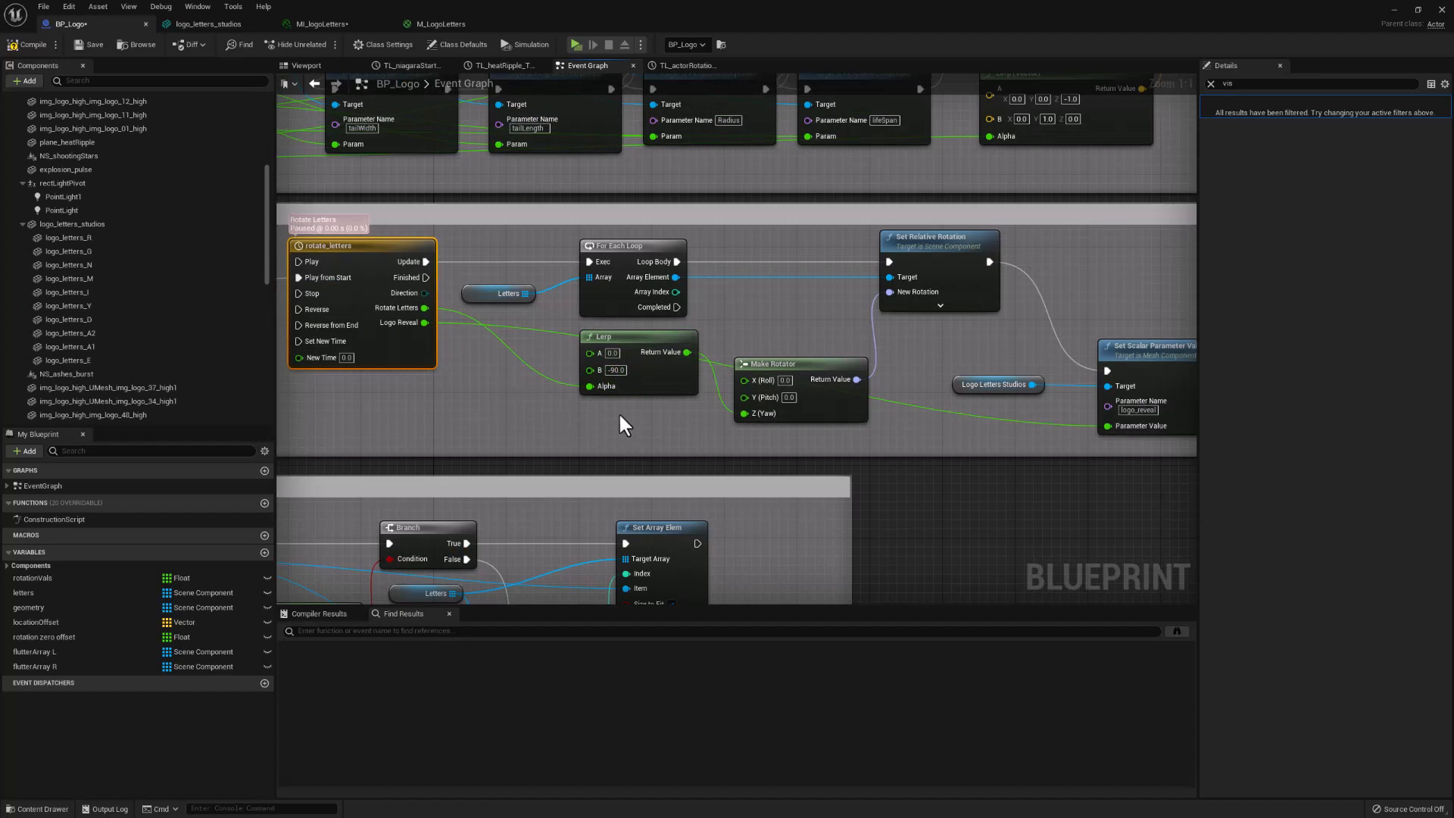
right_drag(618, 417, 503, 412)
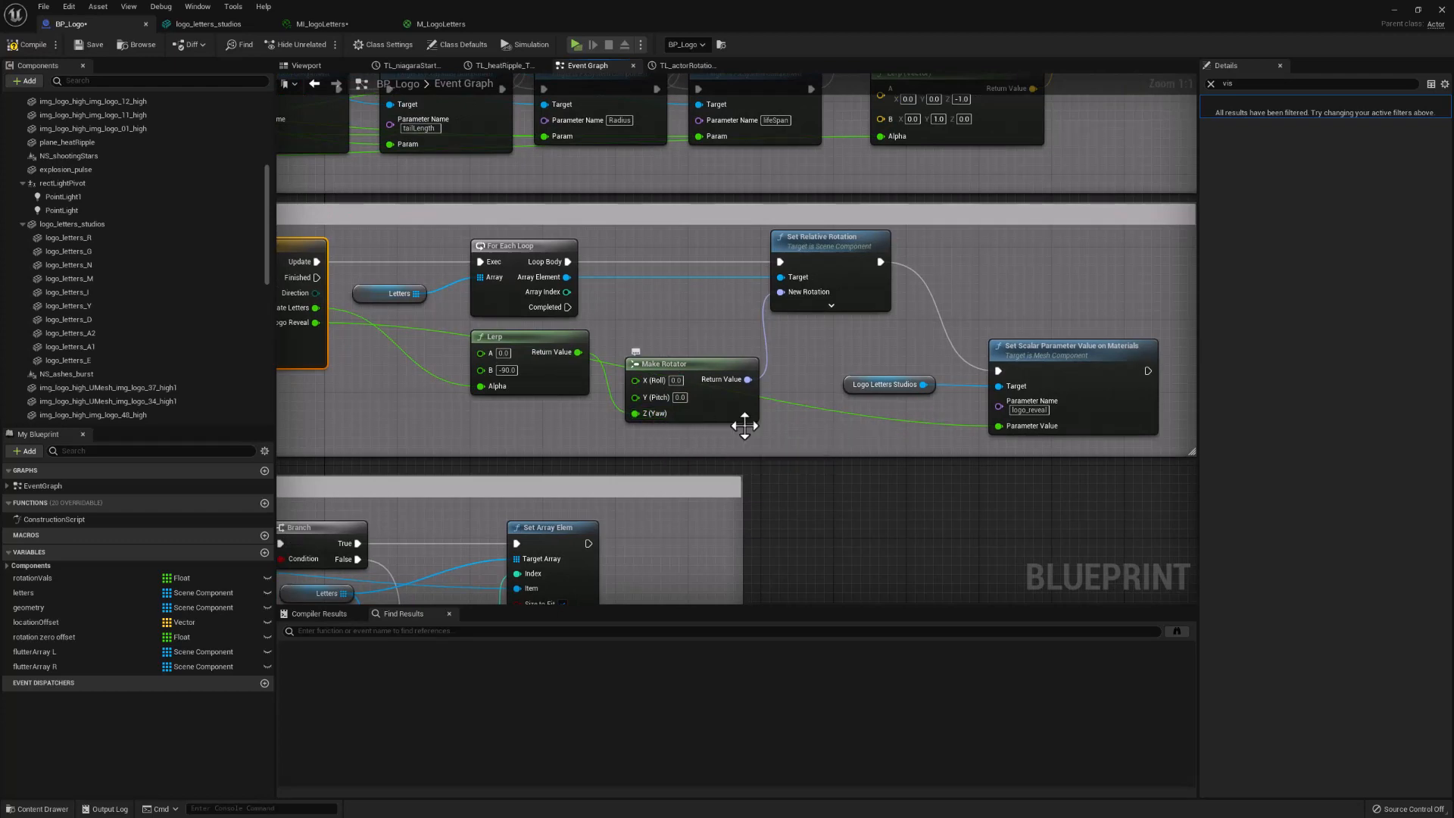
right_drag(820, 366, 806, 364)
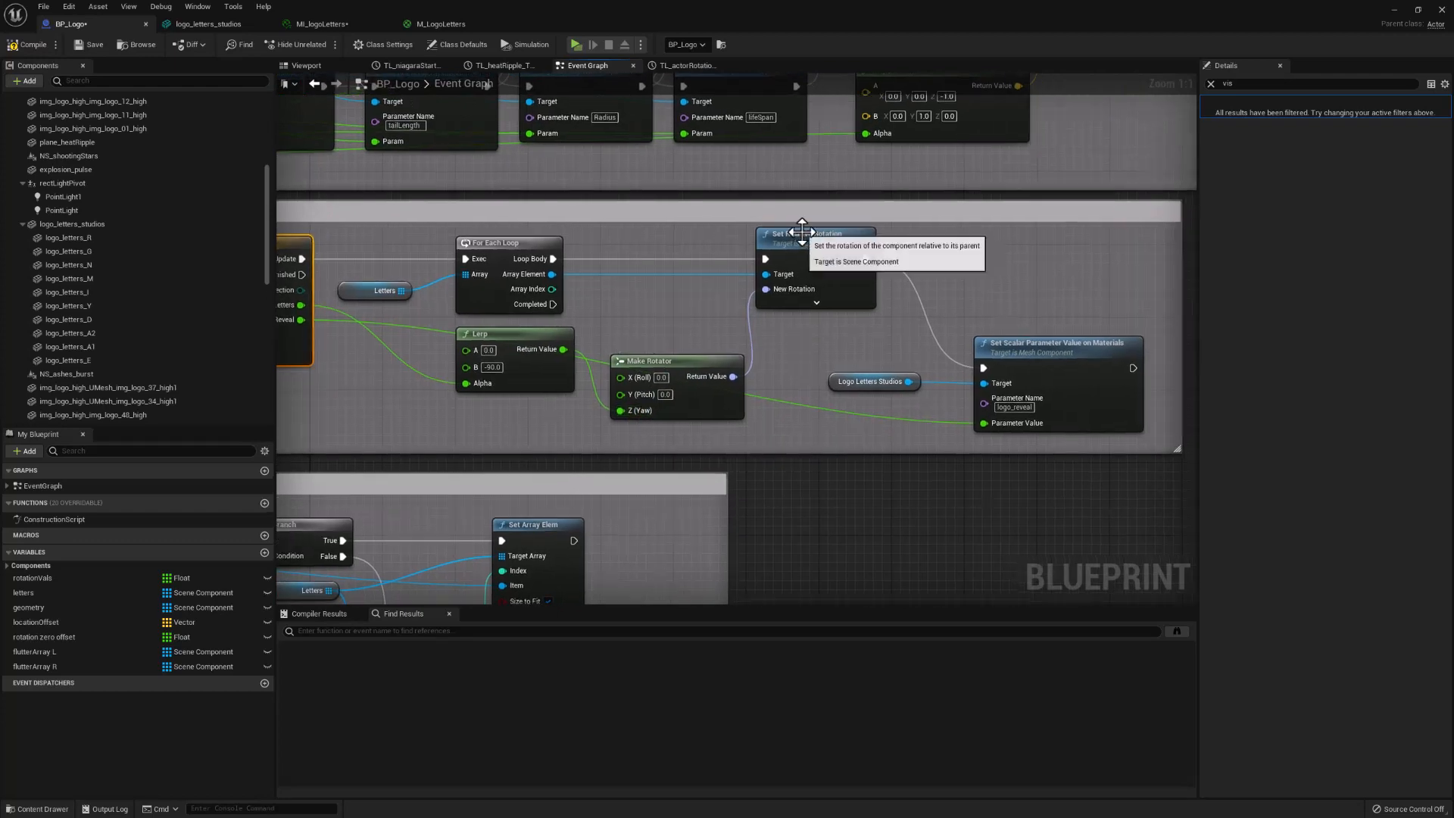
Inspect the Set Relative Rotation node and the logo_reveal parameter name on the Set Scalar Parameter Value on Materials node.
click(802, 233)
right_drag(1065, 297, 1040, 284)
right_drag(806, 296, 852, 310)
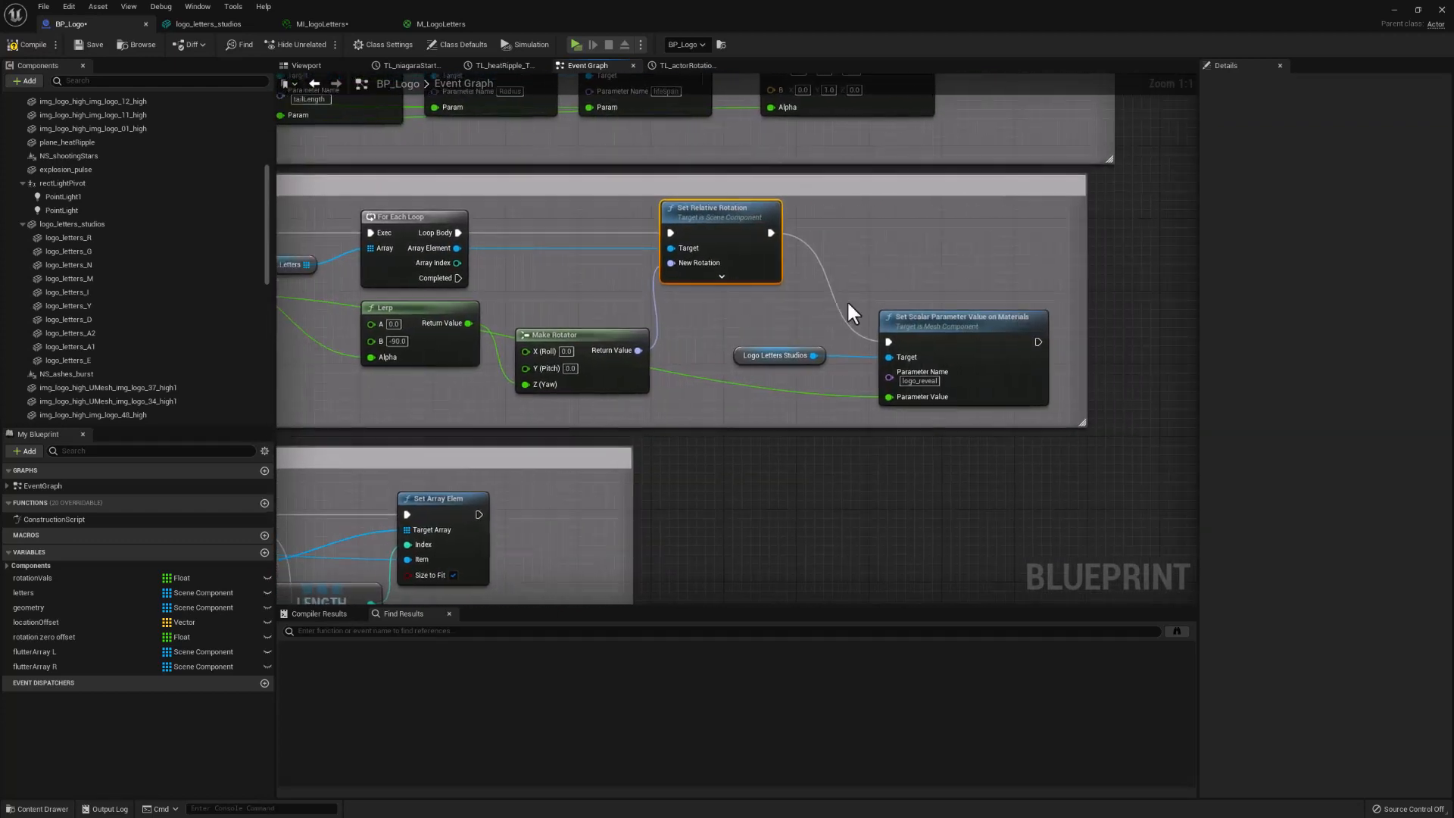
click(913, 381)
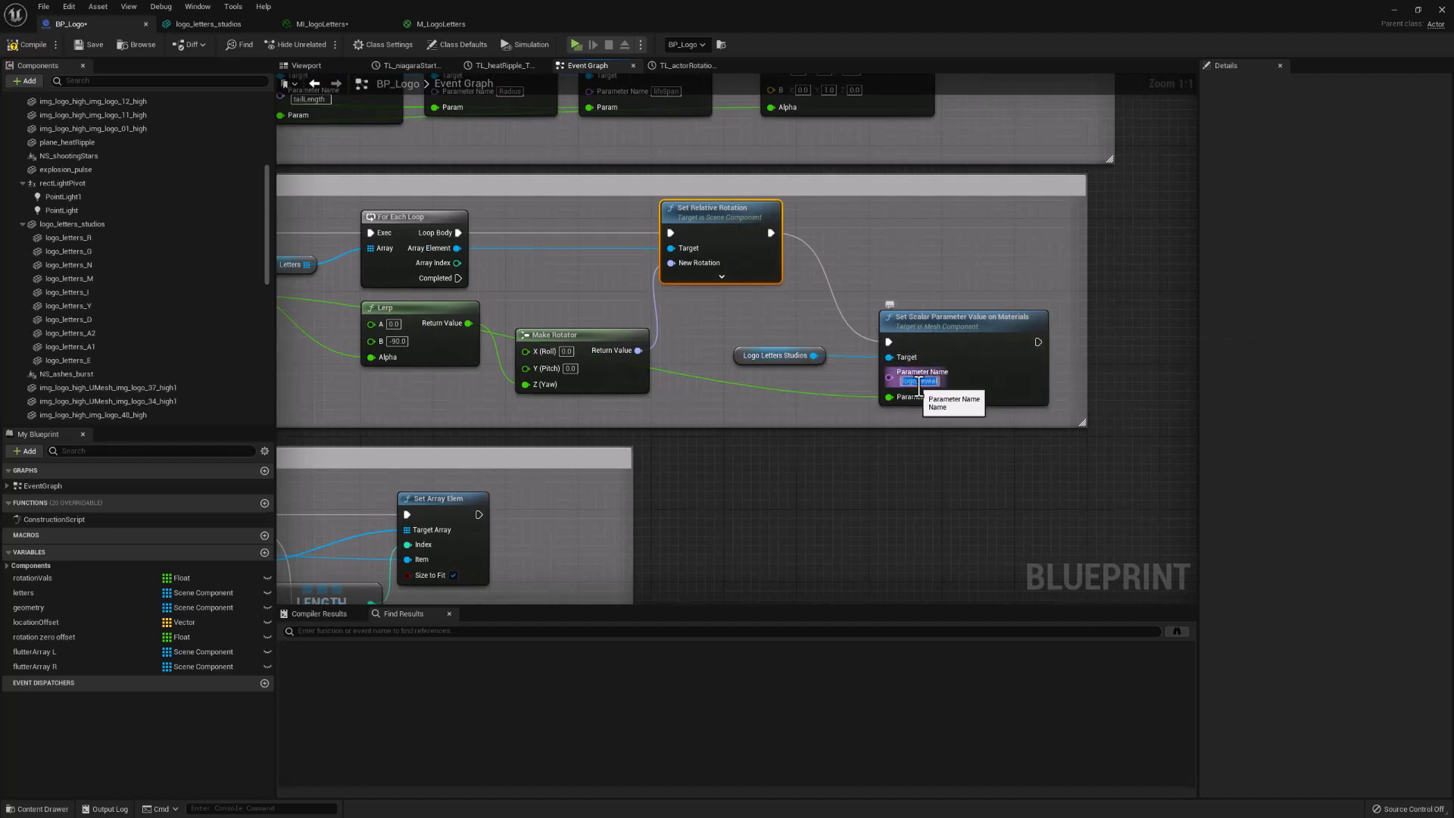
right_drag(911, 249, 954, 259)
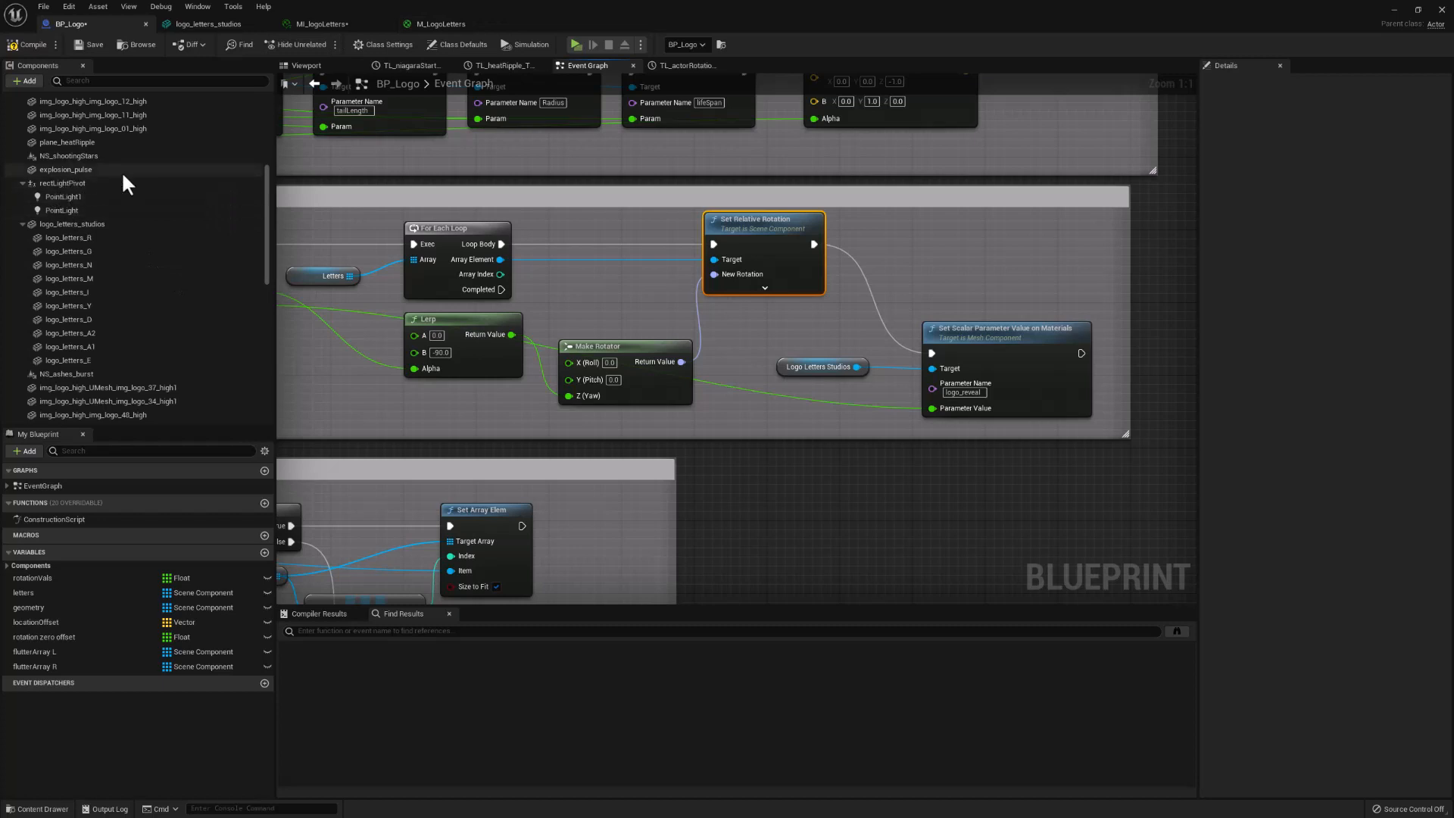
Open the MI_logoLetters material instance assigned to logo_letters_studios, and from it the parent material M_LogoLetters.
click(80, 223)
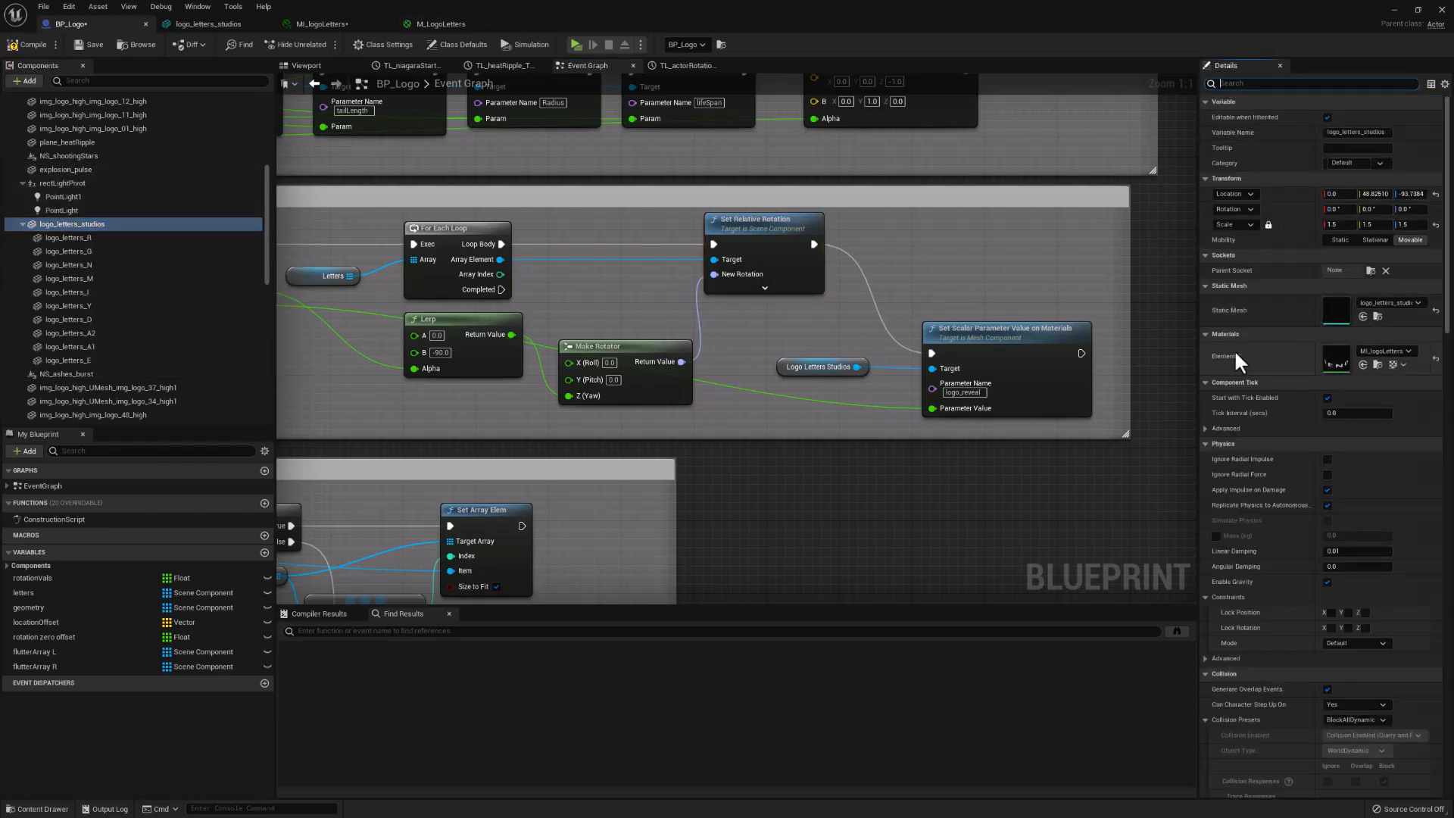
double_click(1333, 356)
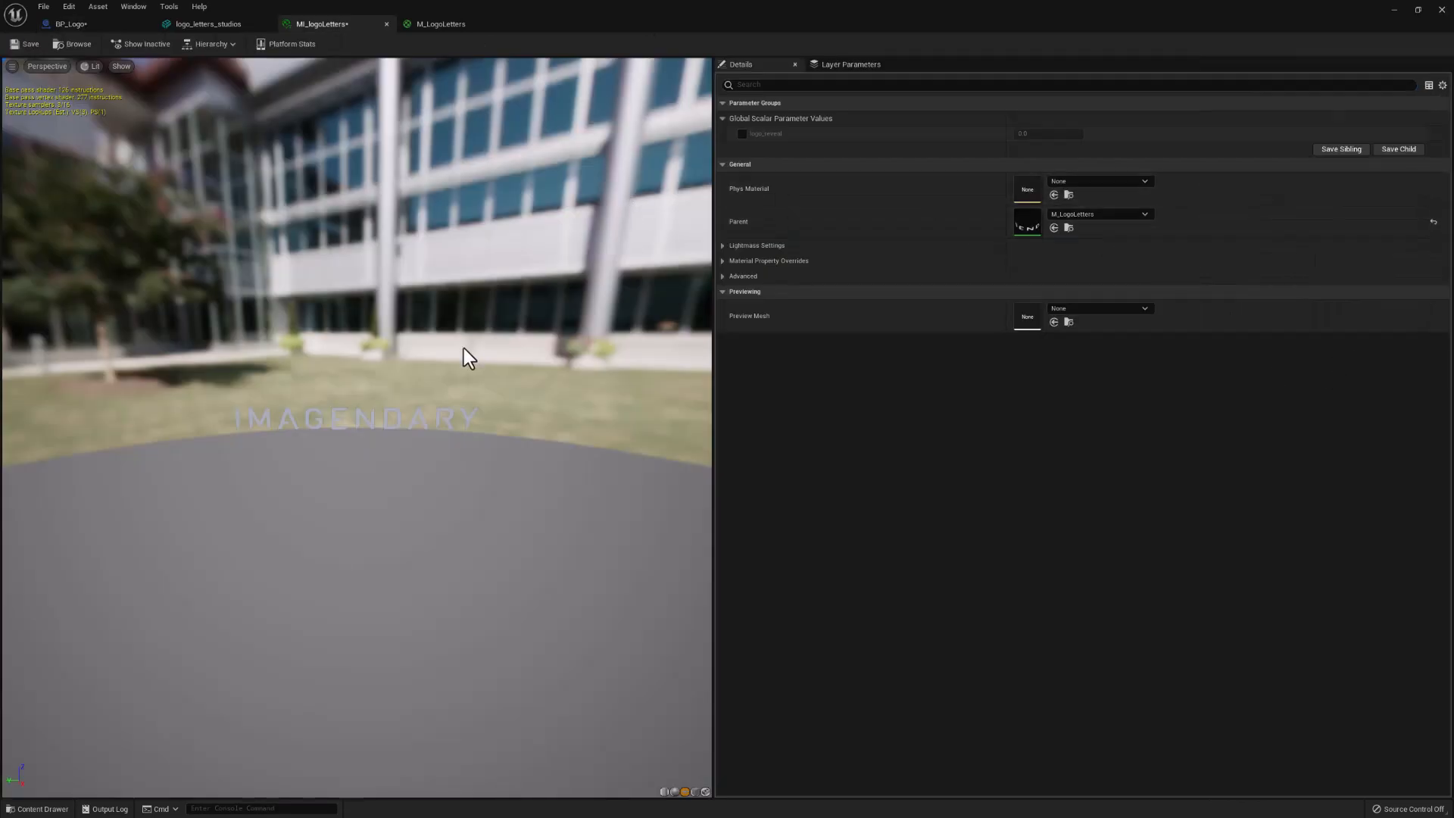
double_click(1030, 227)
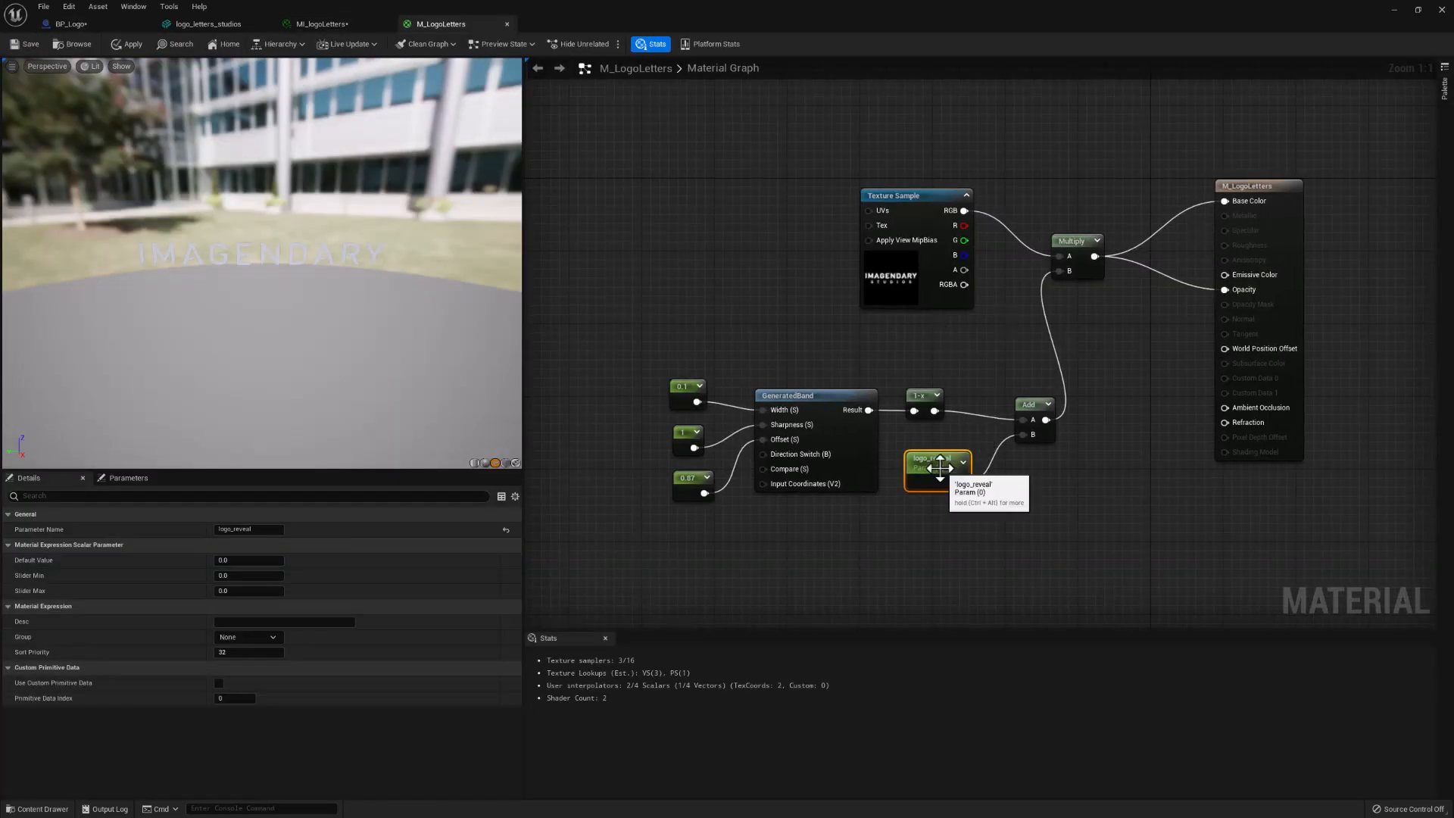
Set the logo_reveal scalar parameter's default value to 0.656 and then to 1 to preview the STUDIOS text reveal.
drag(237, 561, 264, 561)
click(247, 563)
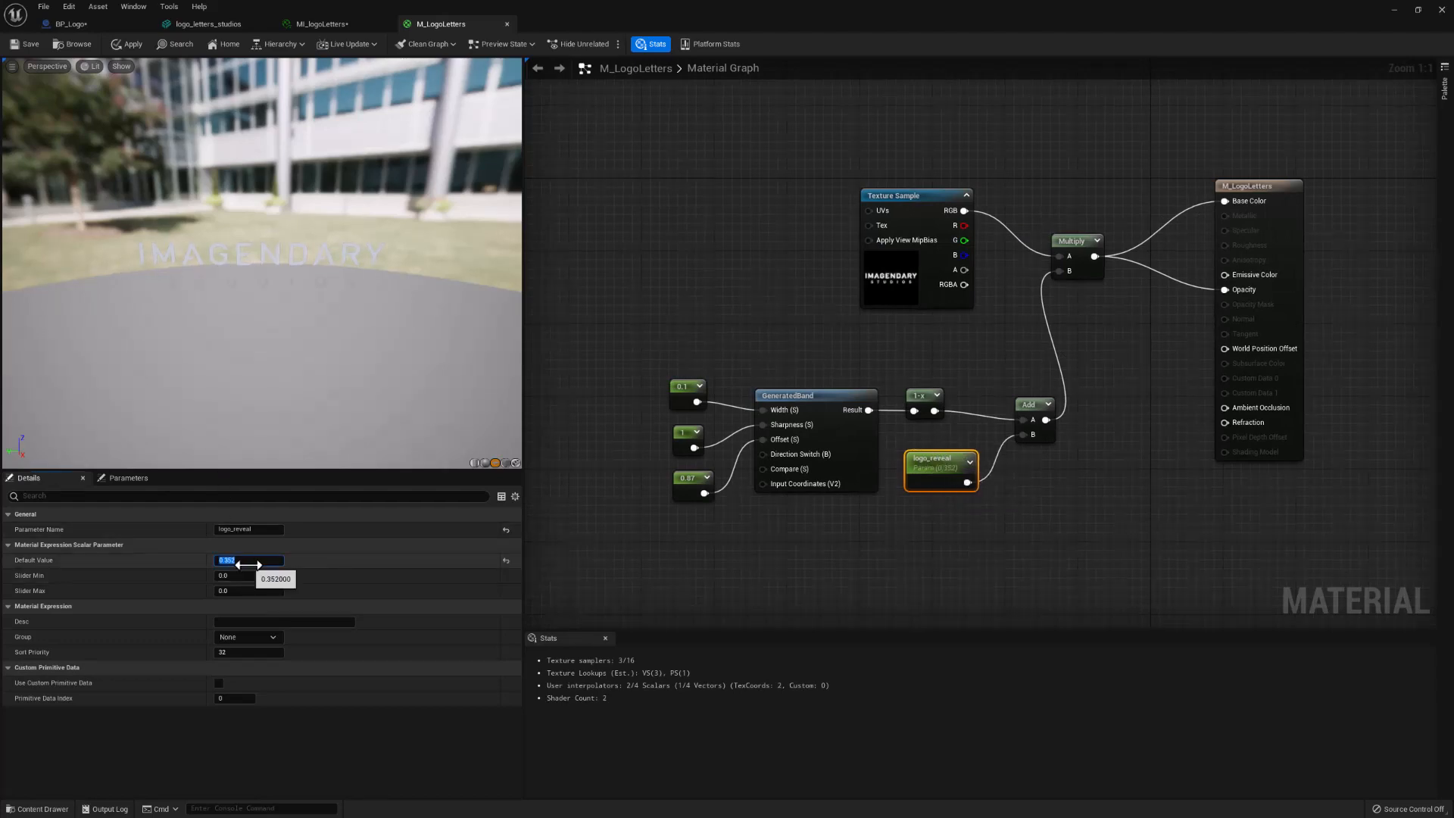
text(0.656)
key(Return)
key(ctrl+a)
text(1)
key(Return)
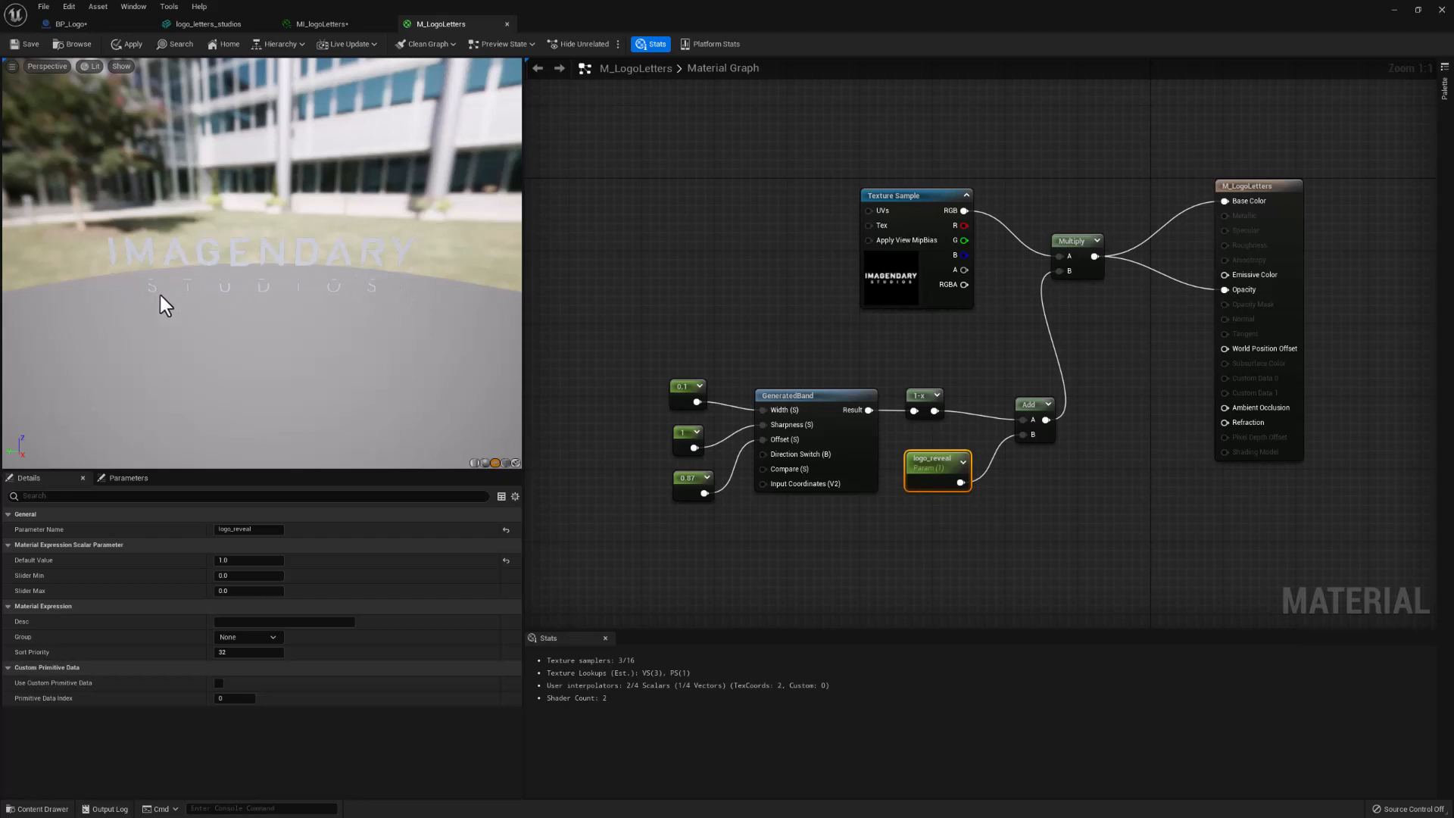
click(258, 561)
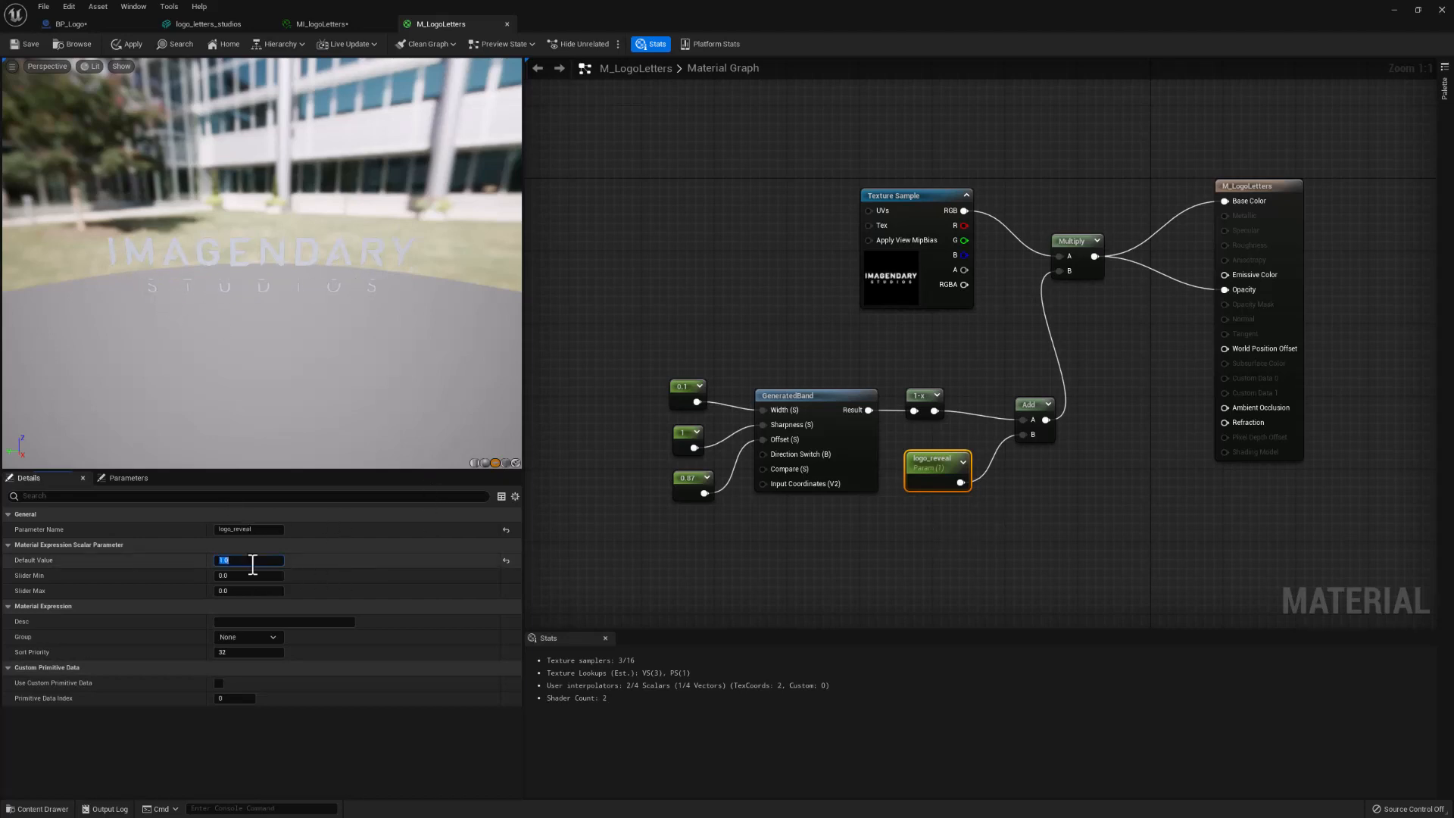
key(Return)
Switch to the level editor, play the logo level to watch the animation in the preview window, and close the preview.
key(alt+Tab)
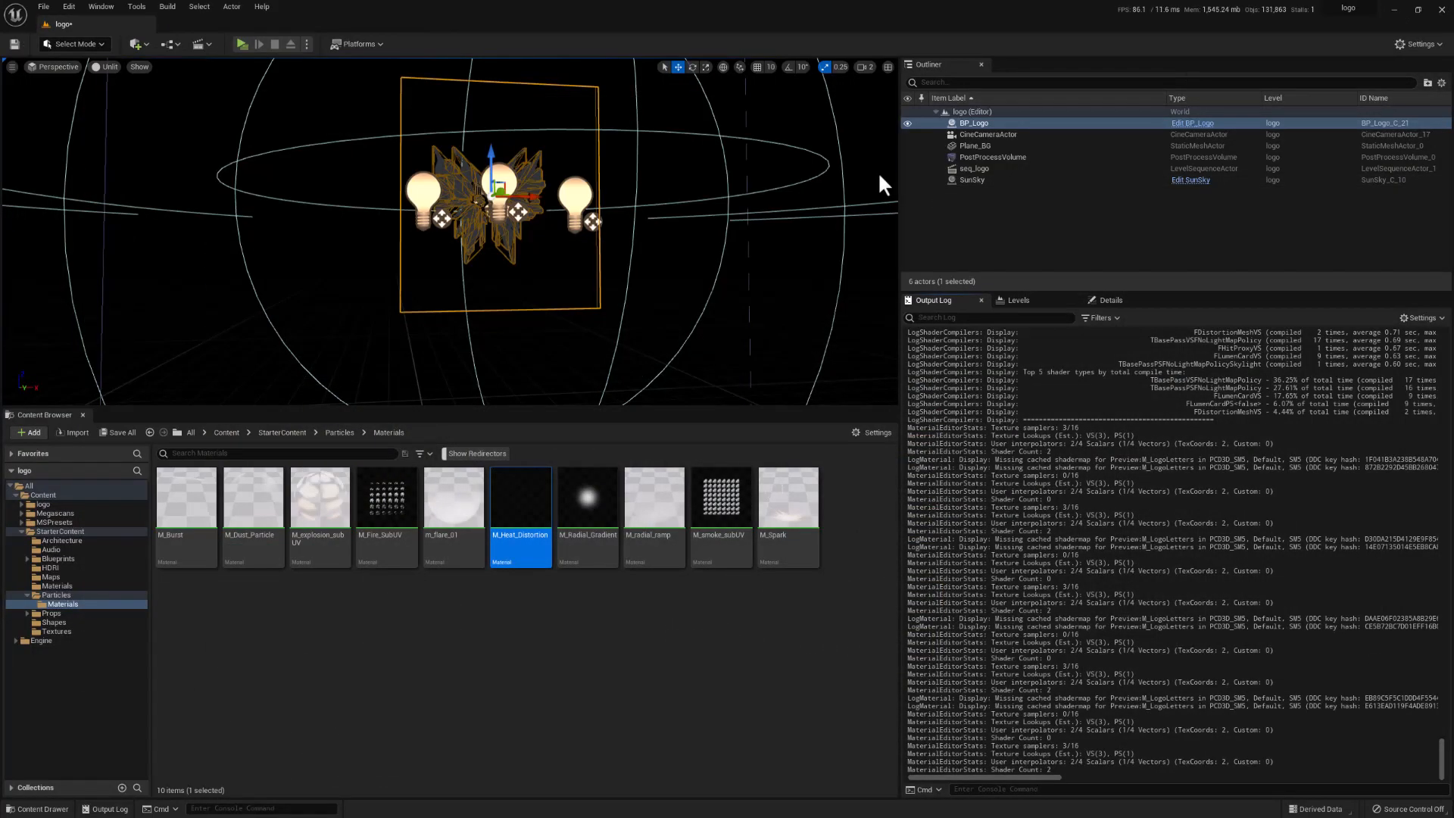
right_drag(820, 228, 833, 232)
key(alt+p)
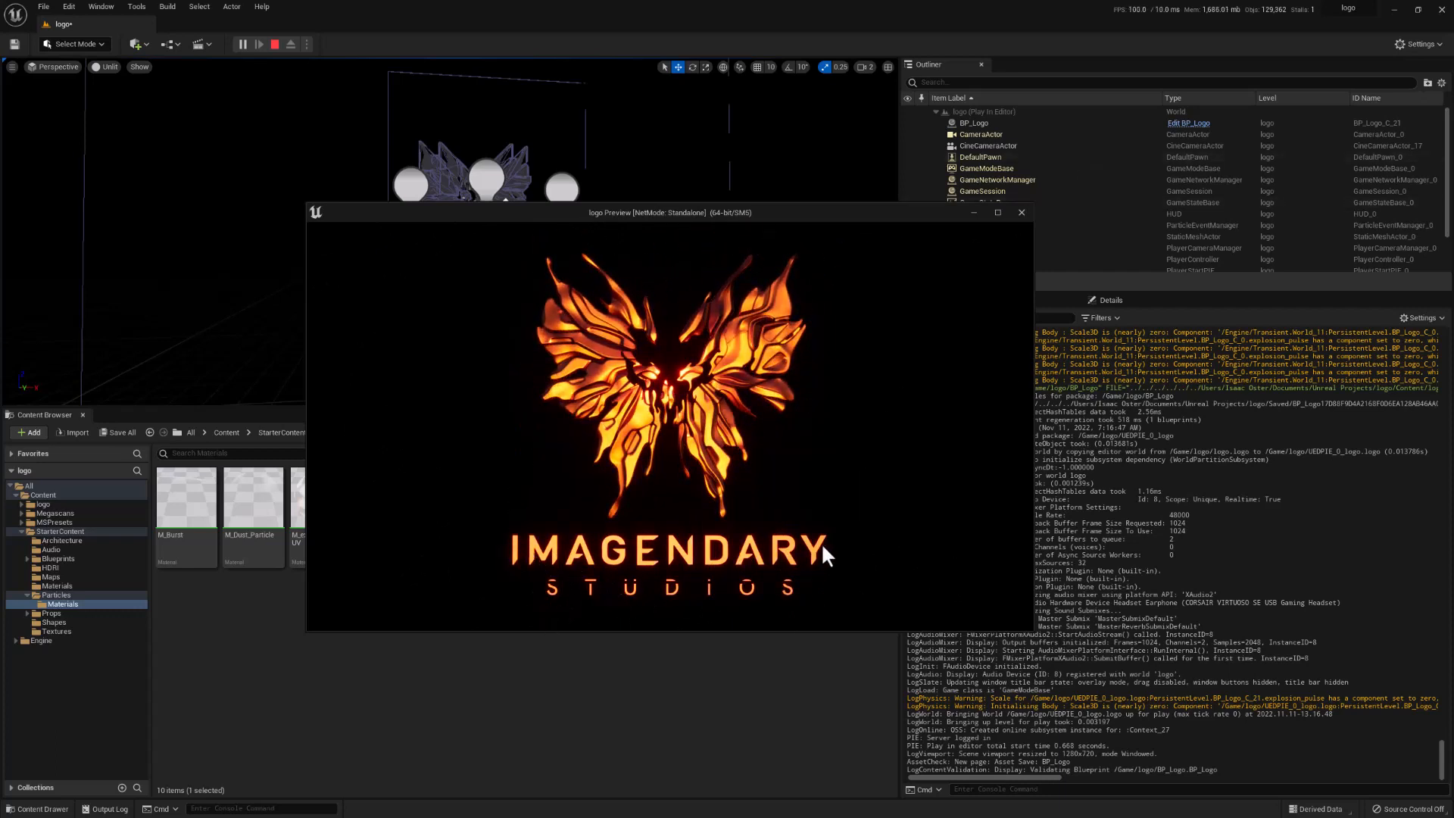
click(1020, 213)
Open BP_Logo from the level and review the logo_reveal parameter on the Set Scalar Parameter Value on Materials node.
click(1188, 122)
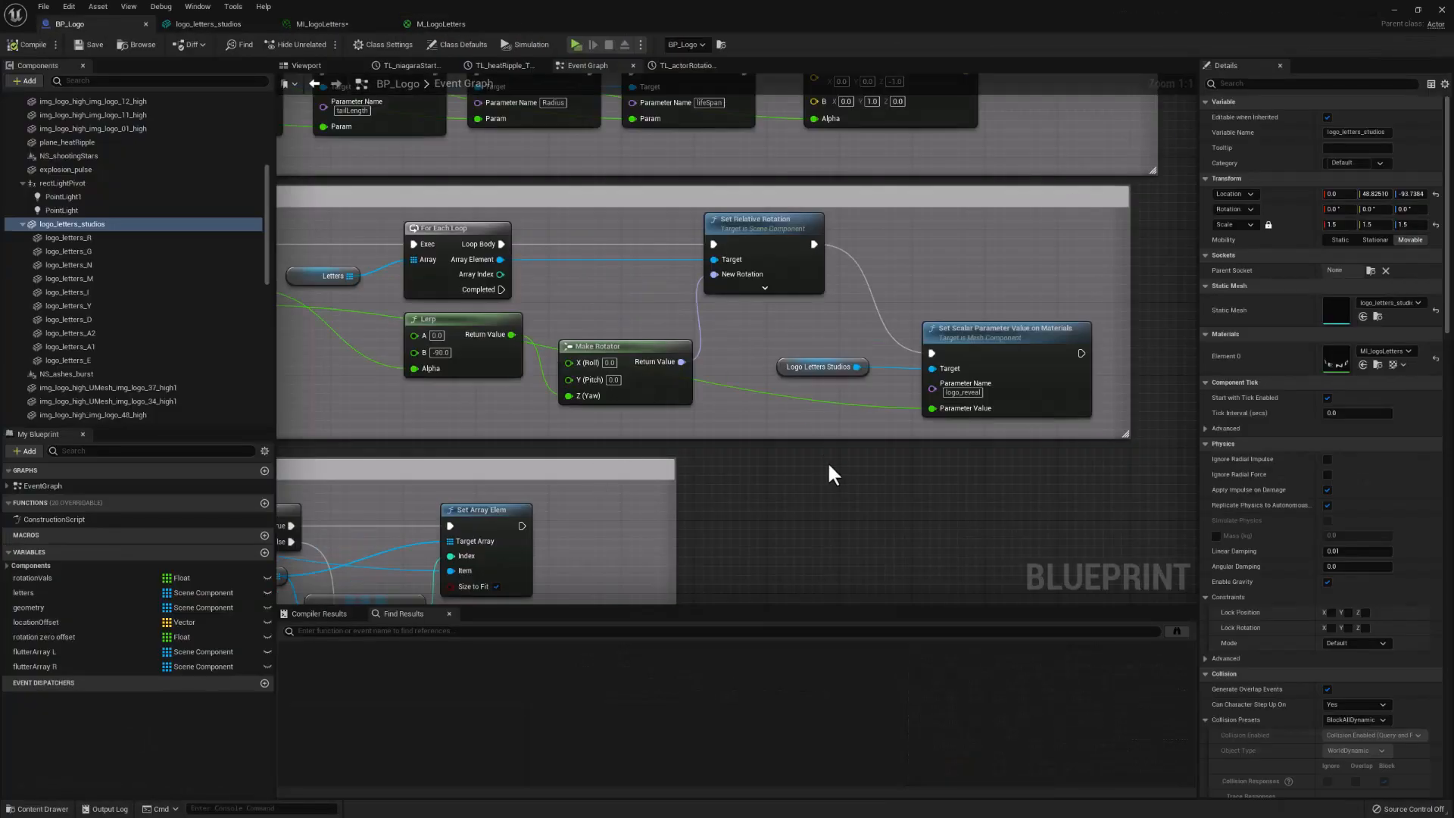
click(1013, 324)
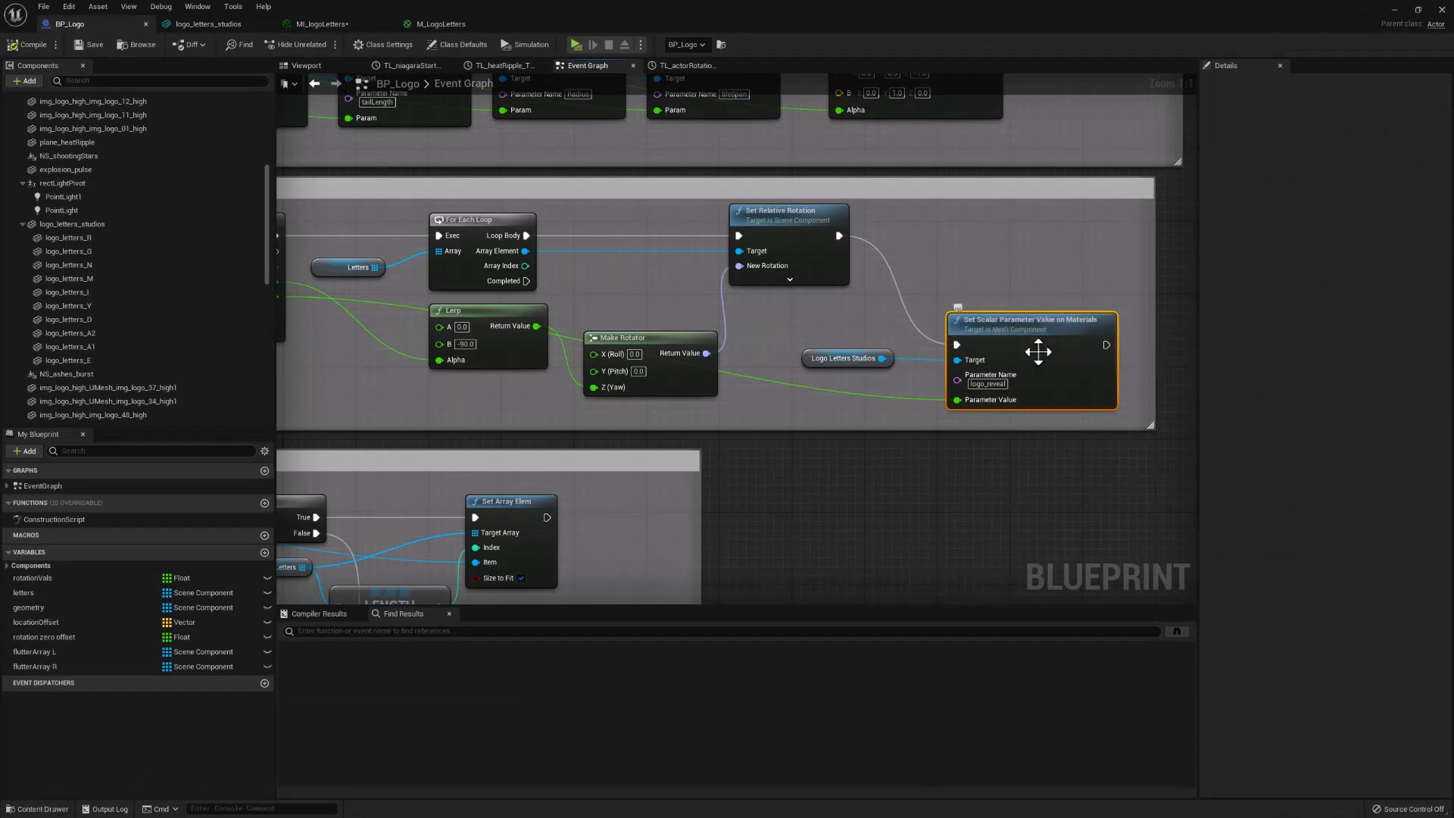
click(987, 384)
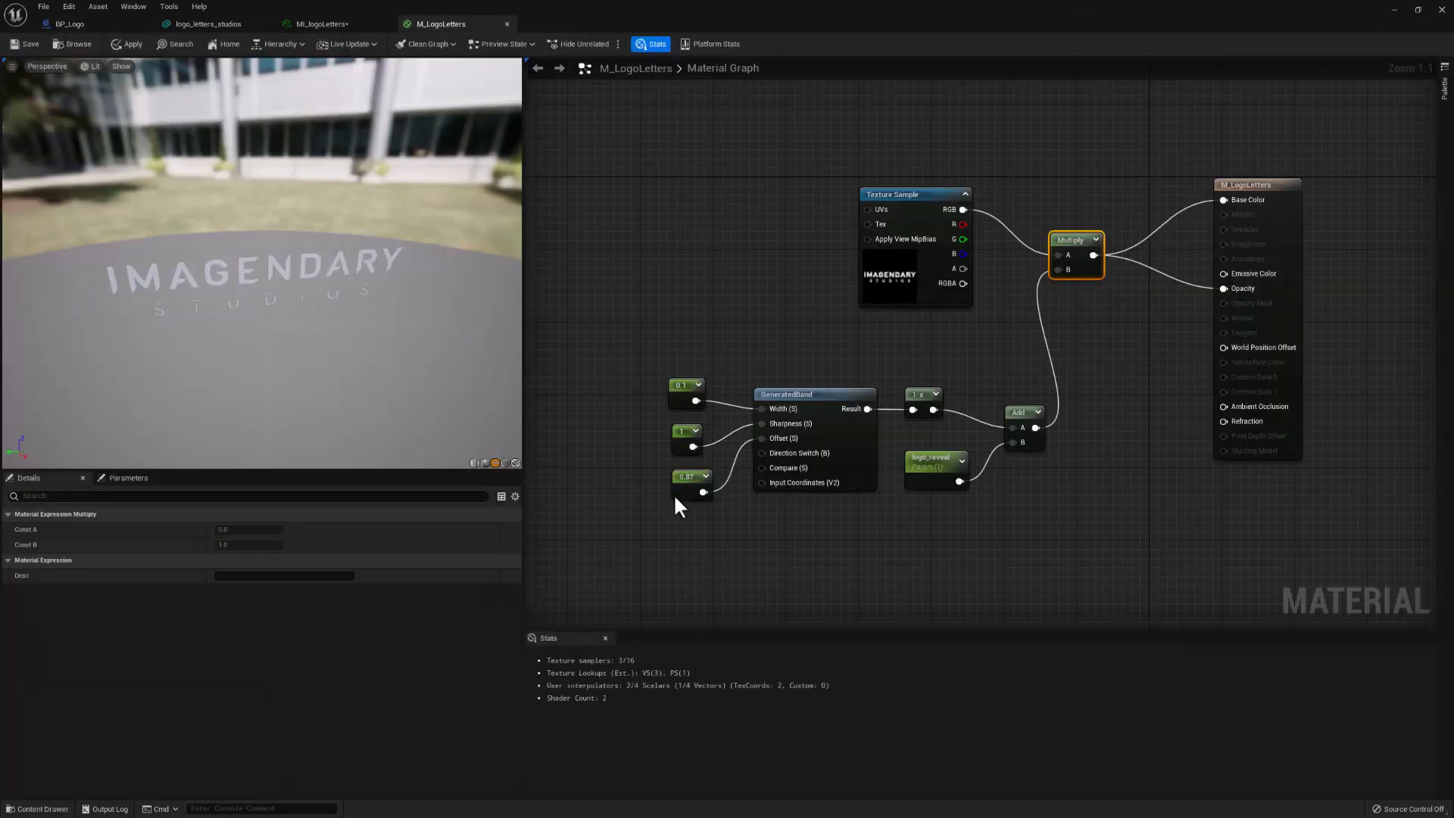
In M_LogoLetters, examine the group of GeneratedBand, 1-x, logo_reveal and Add nodes that feeds the Multiply node.
drag(1027, 506, 662, 375)
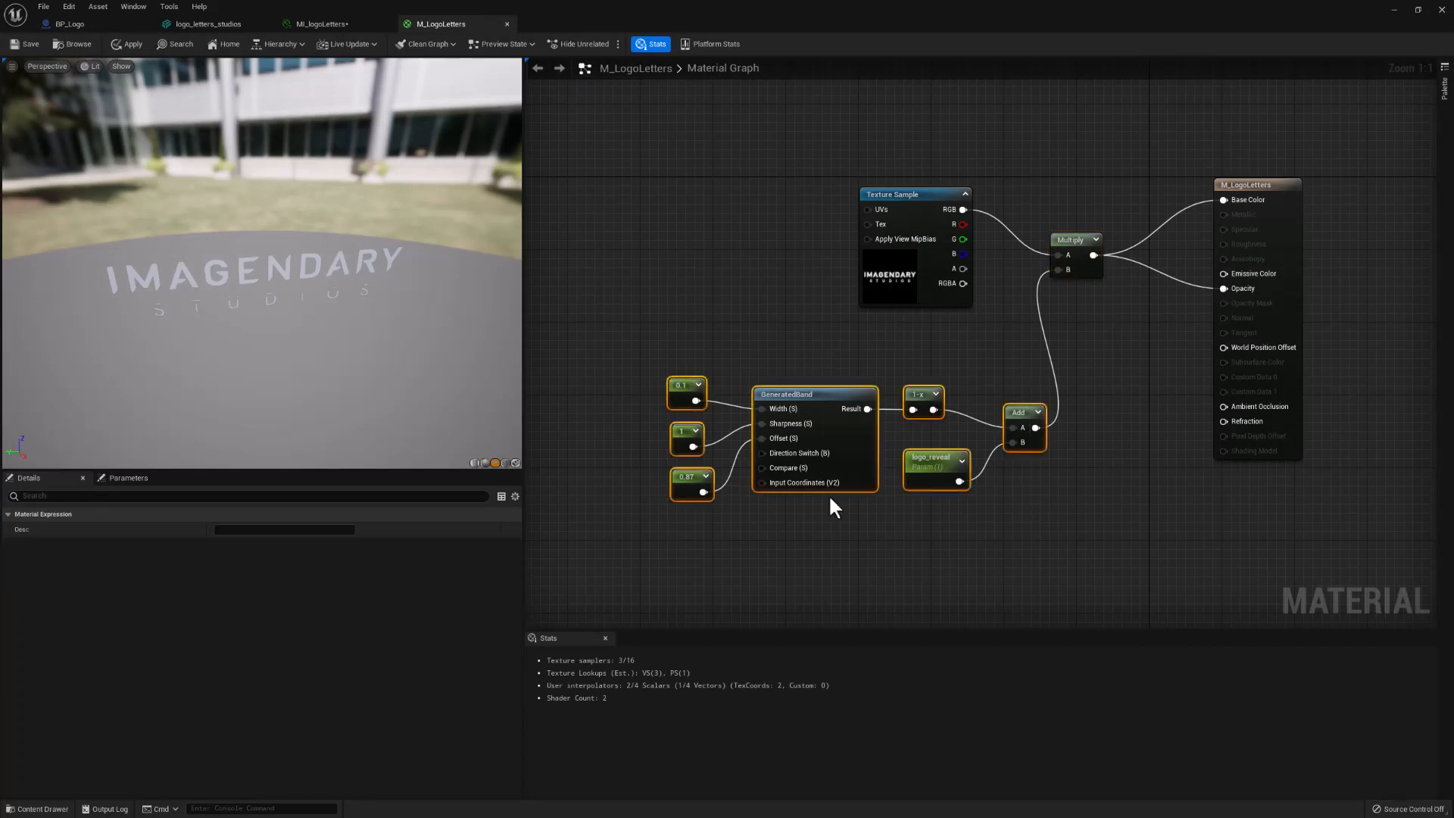
click(944, 552)
click(925, 467)
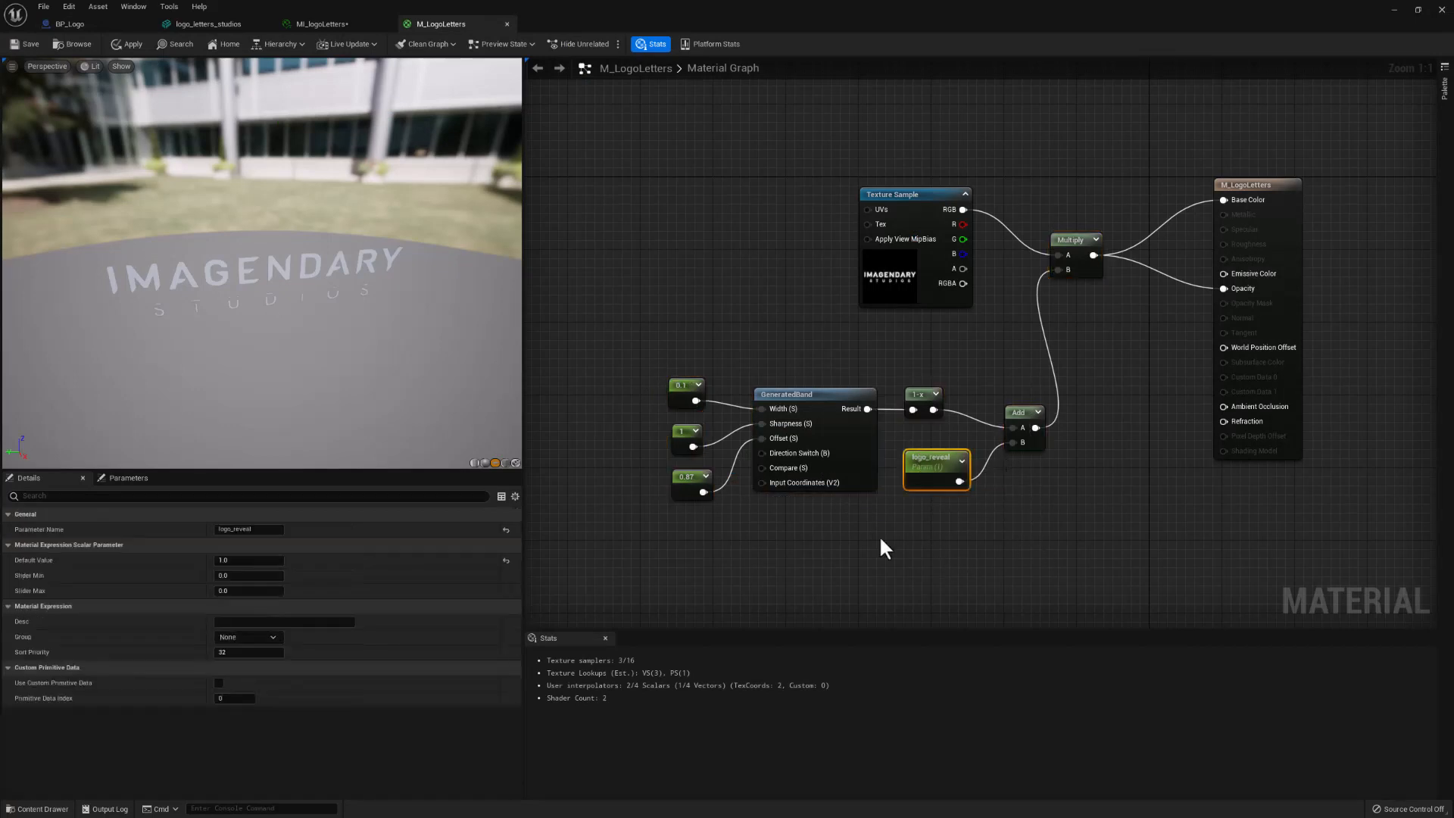
right_drag(874, 522, 814, 528)
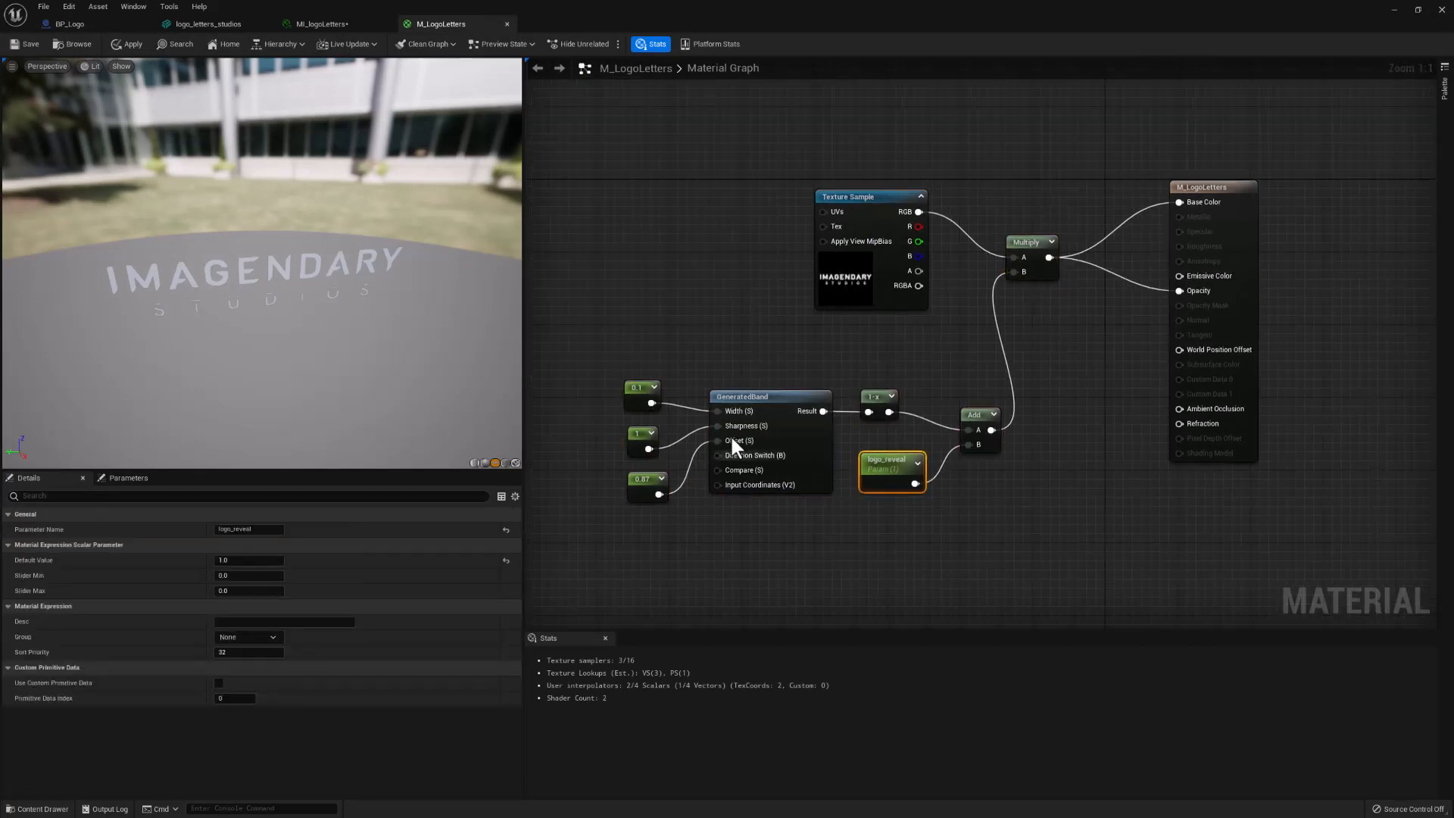
drag(606, 362, 956, 493)
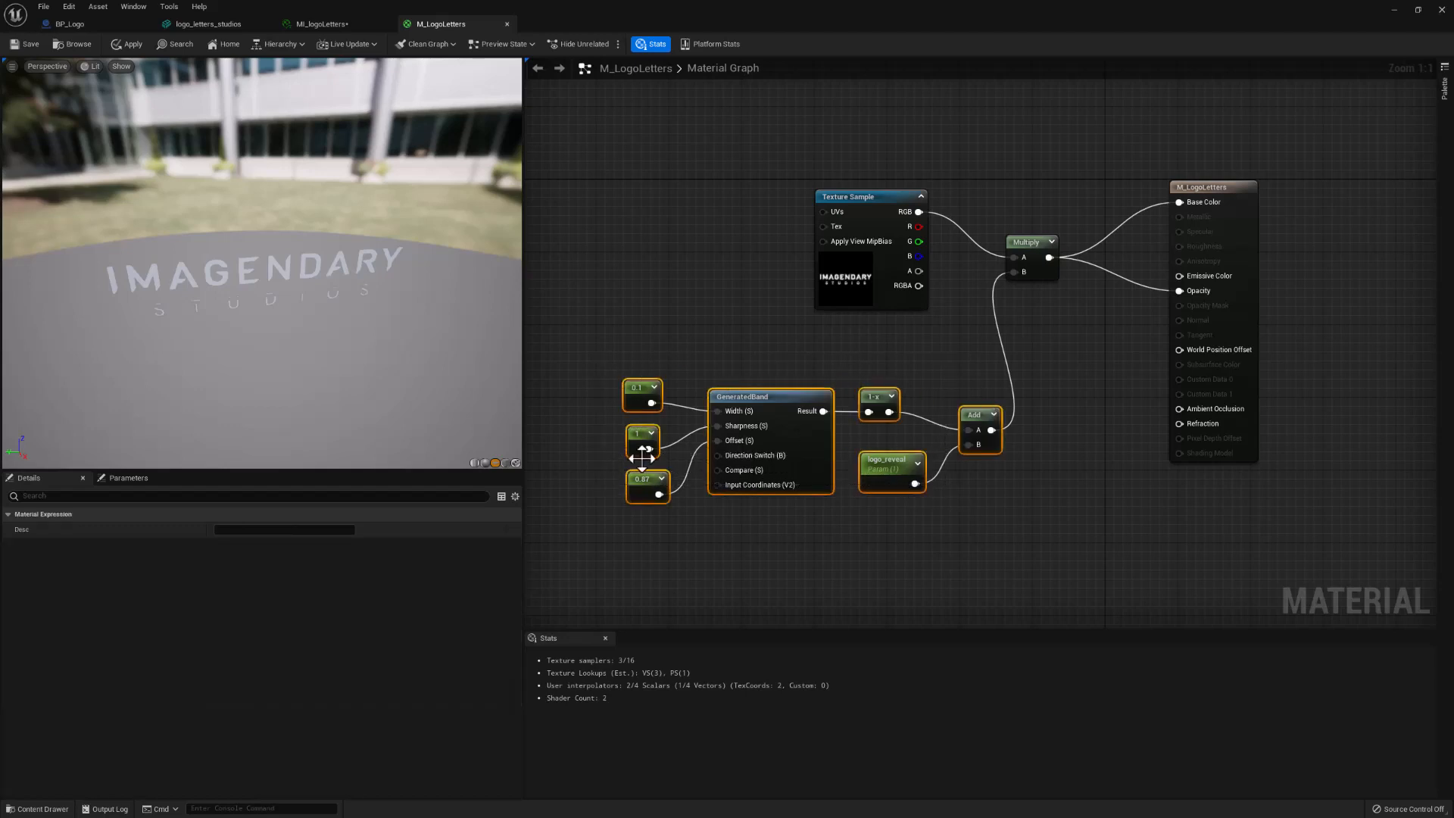
click(778, 464)
Set the logo_reveal parameter's default value to 0, 0.5 and finally 1 to compare the STUDIOS text in the material preview.
click(894, 473)
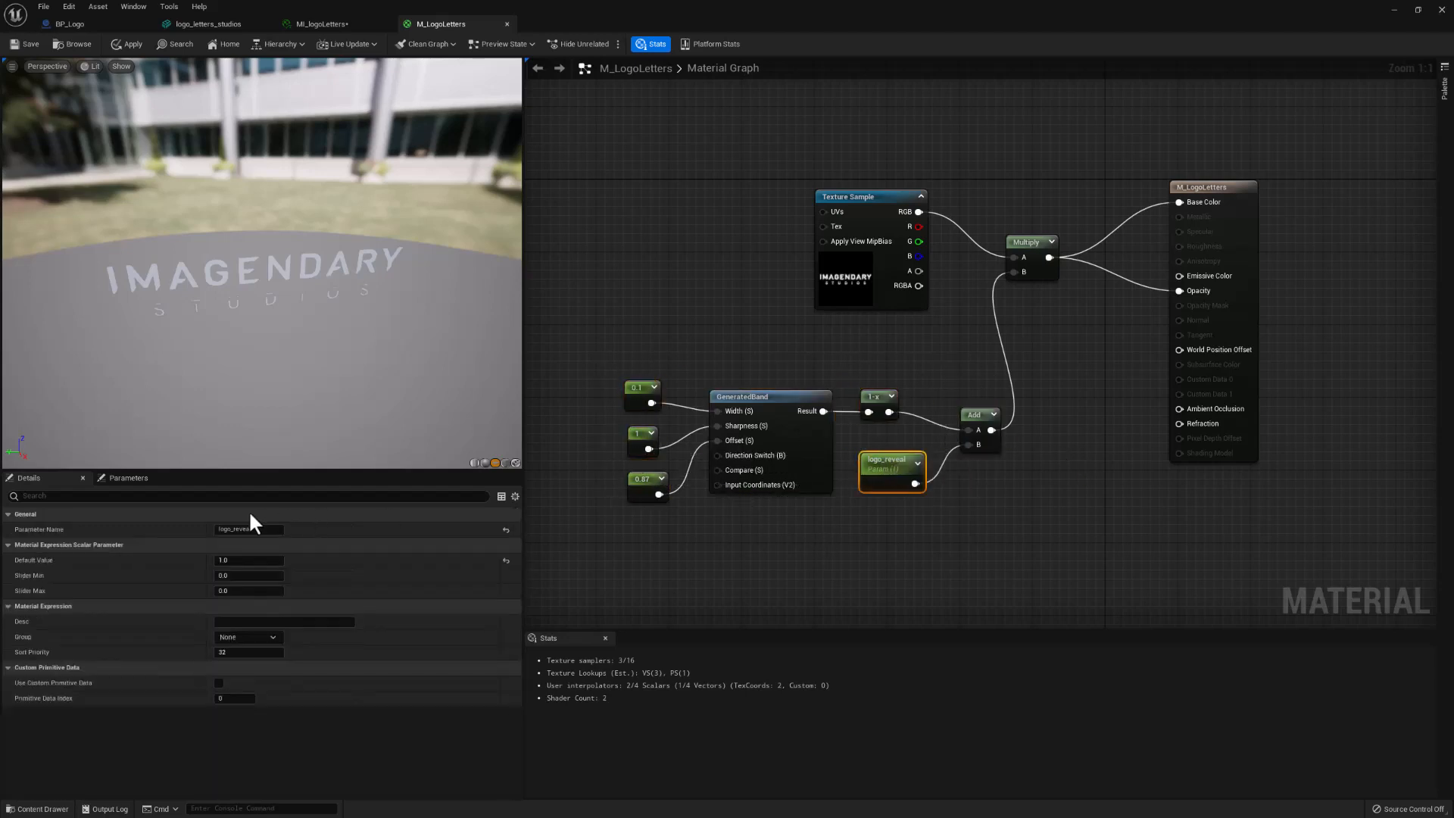
click(244, 562)
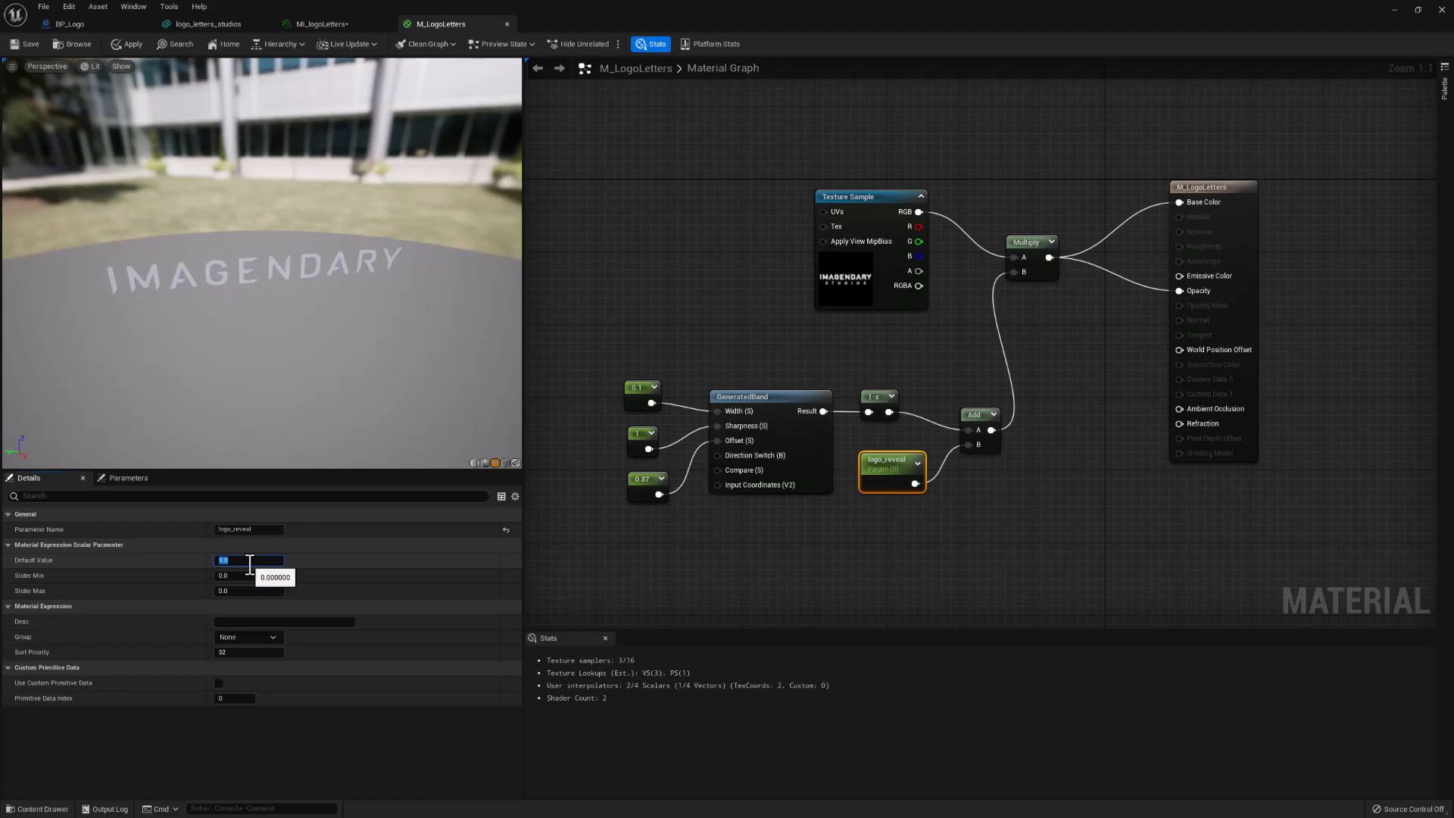
text(0.5)
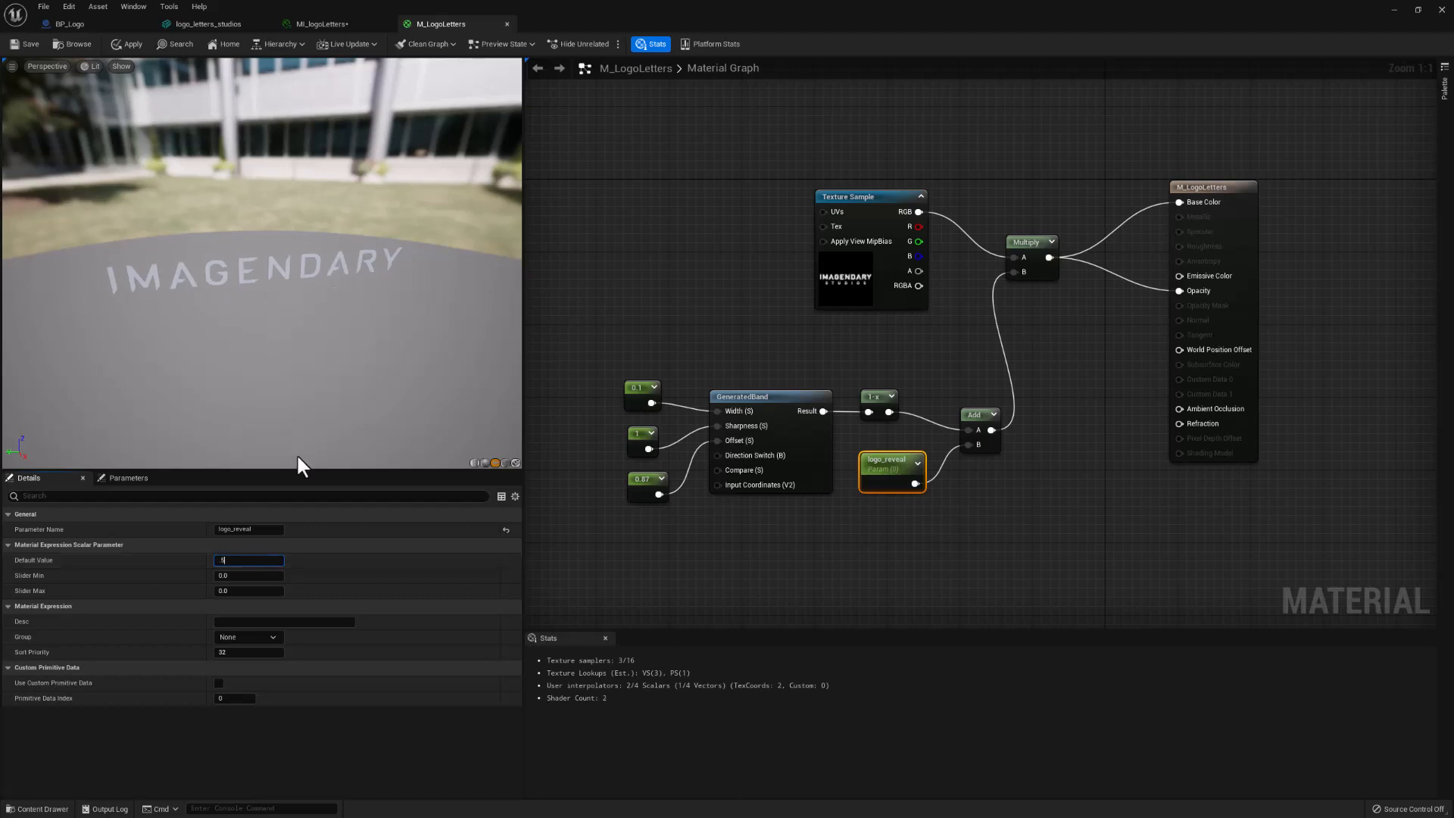
key(Return)
text(1)
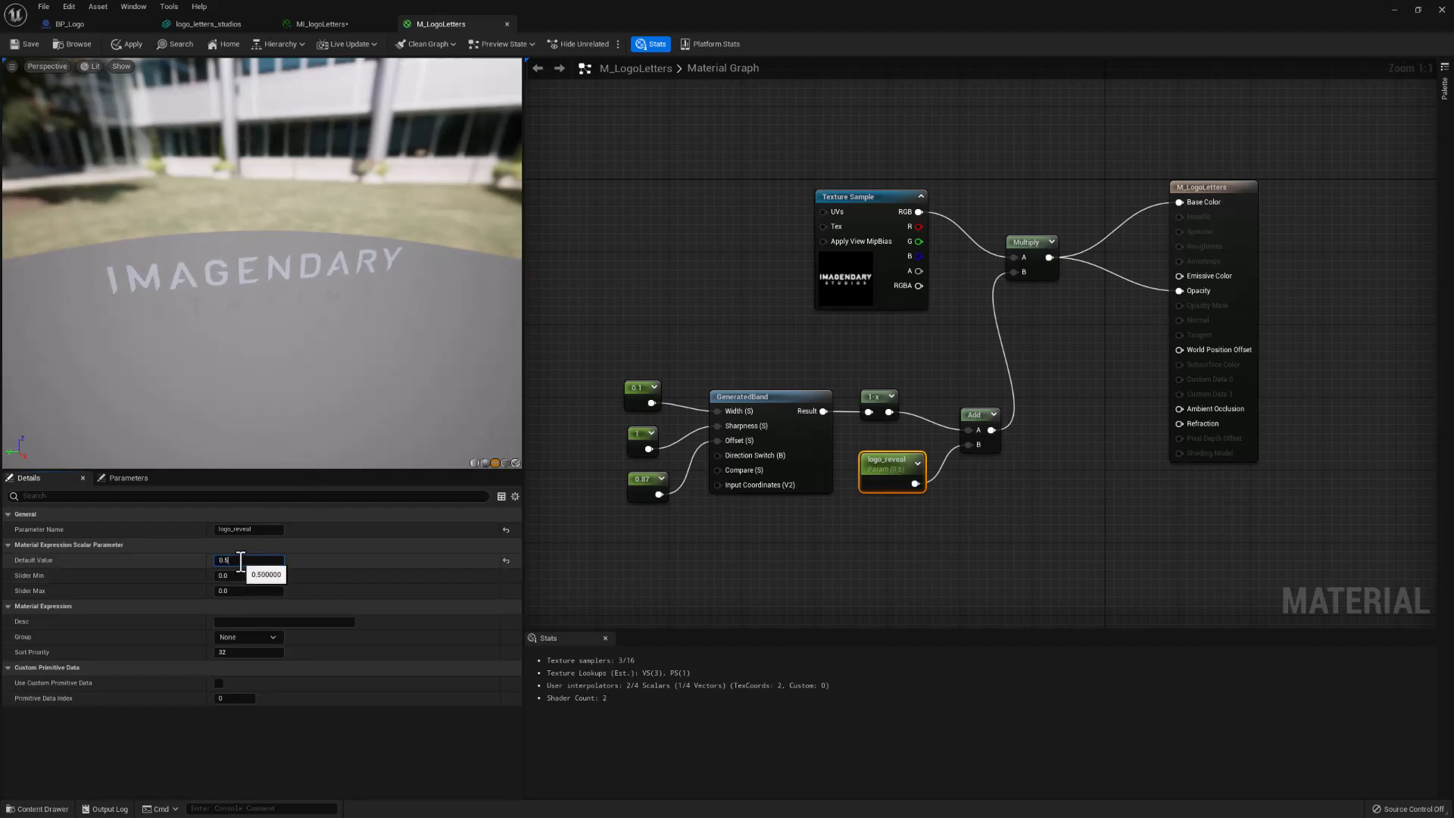
key(Return)
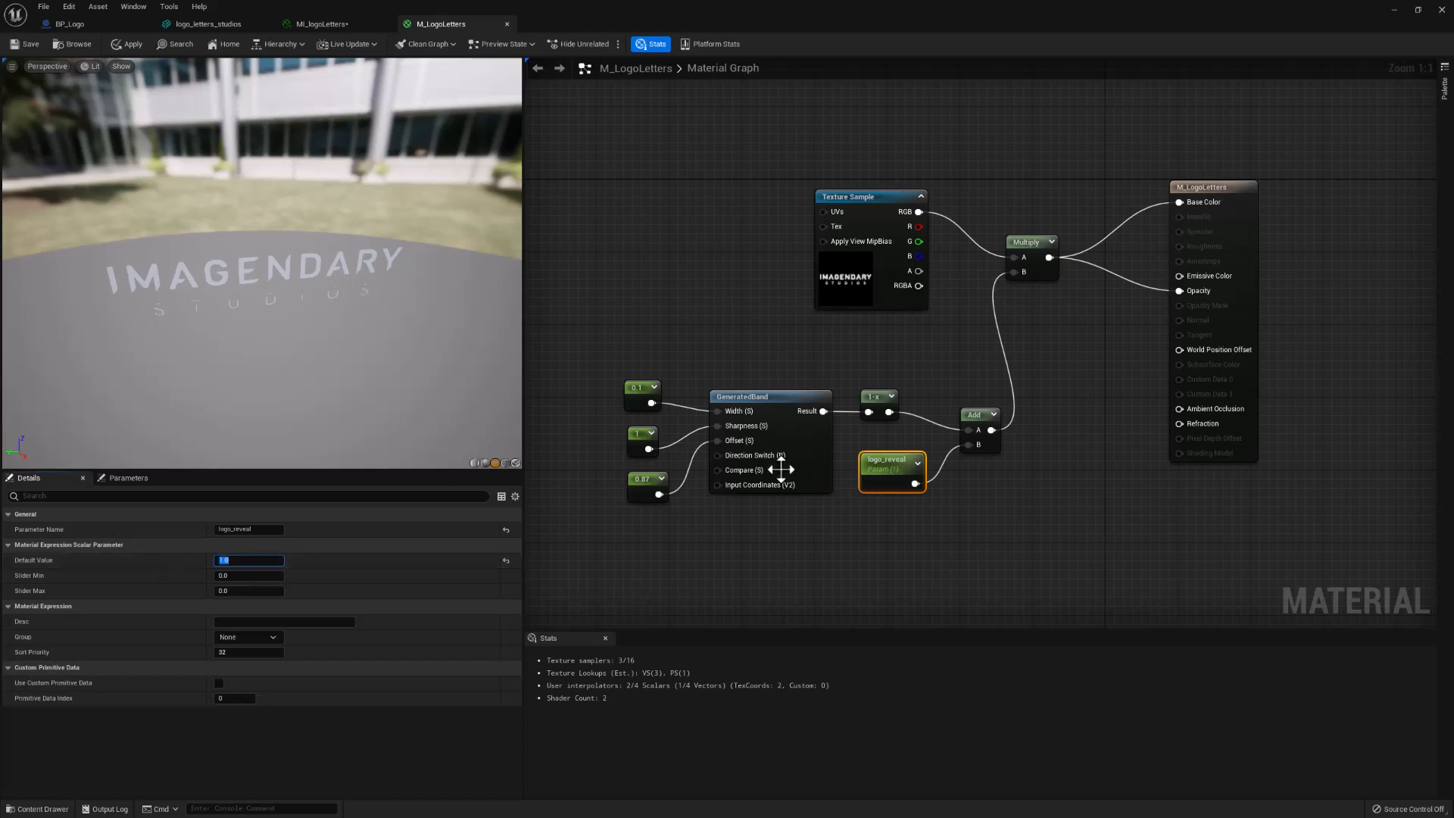
Preview the GeneratedBand node on its own and examine the band produced by its three constant inputs.
right_click(765, 403)
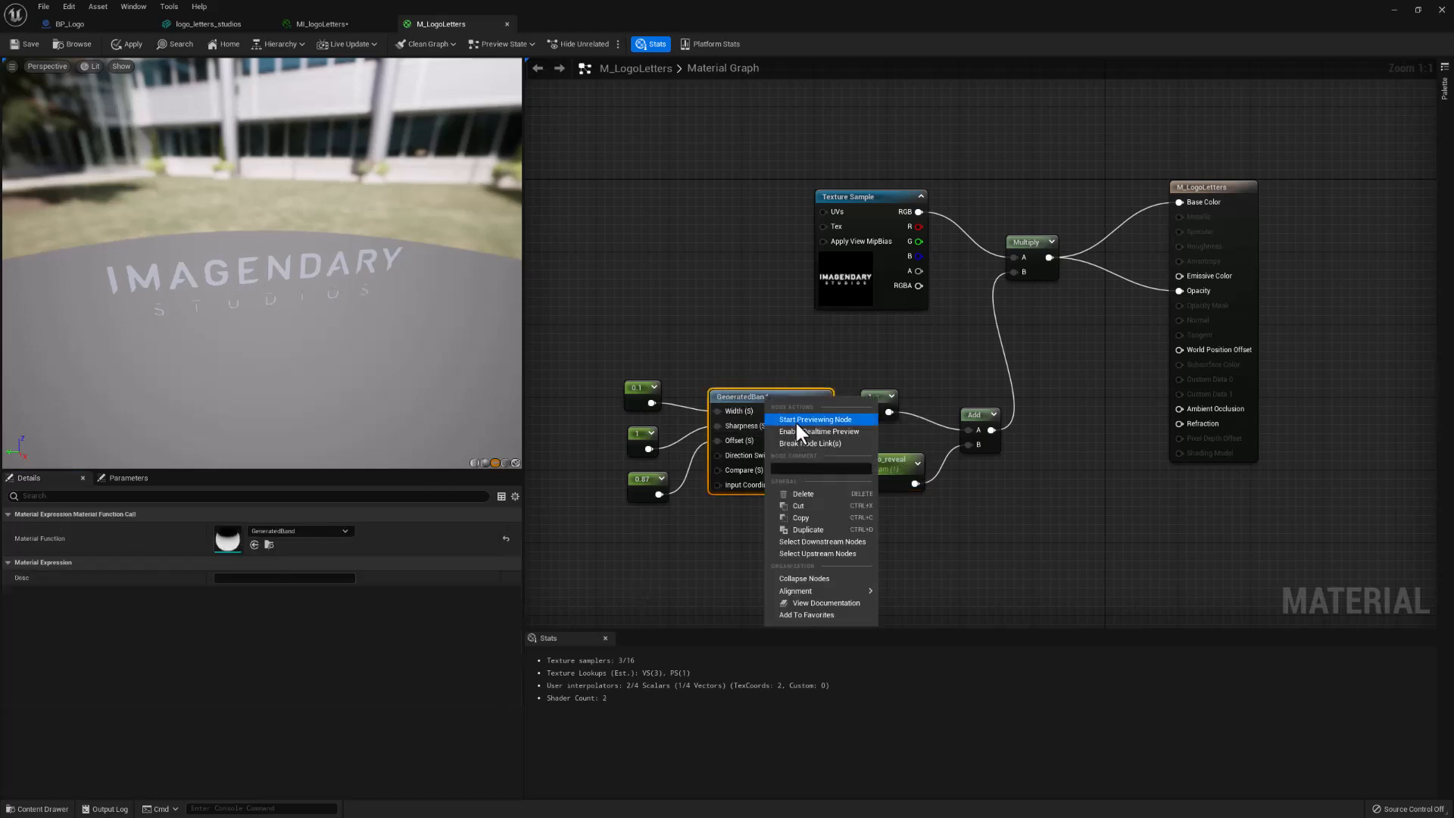
click(797, 419)
drag(579, 362, 636, 505)
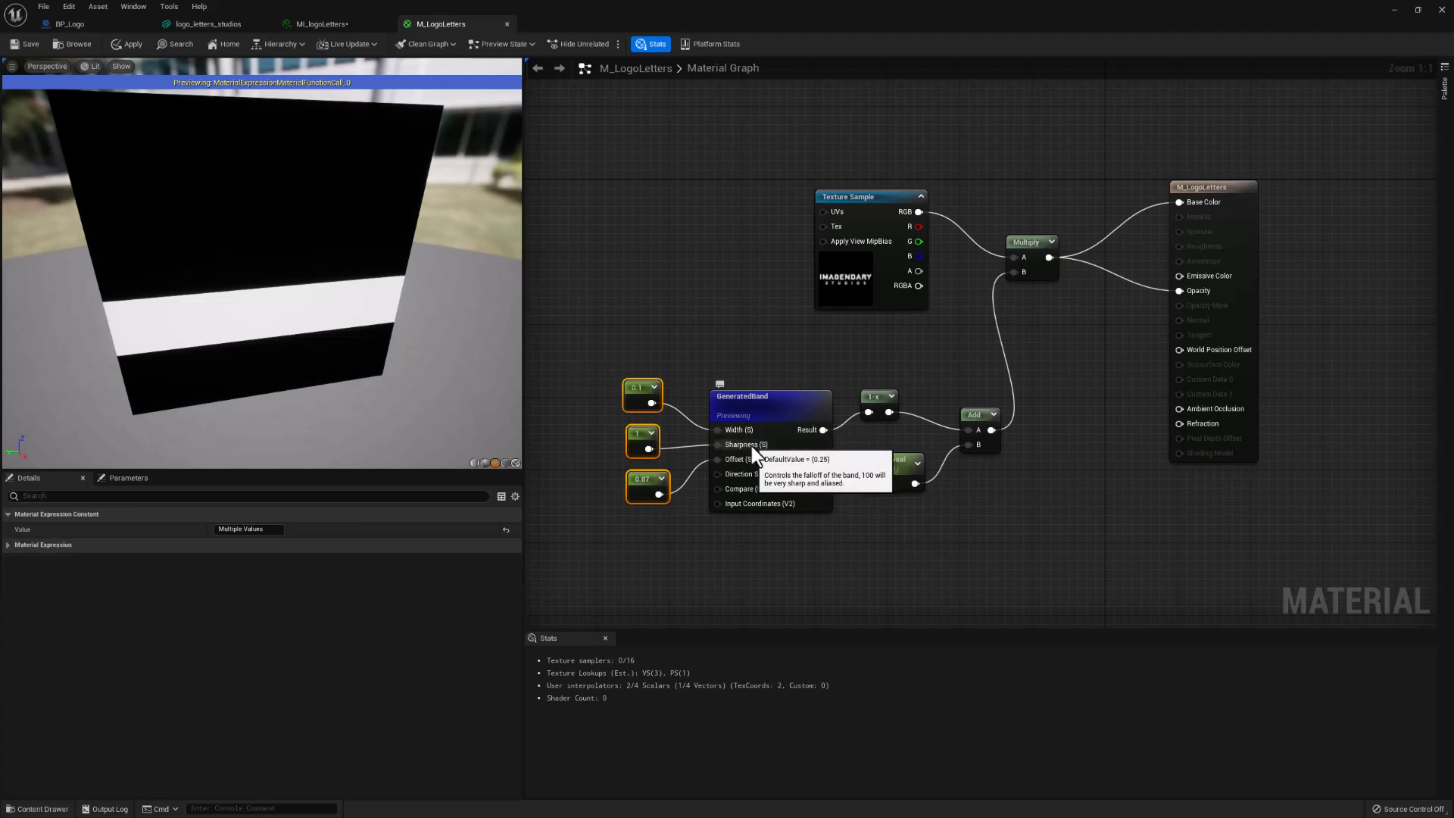
mouse_move(301, 367)
mouse_down()
mouse_move(307, 341)
mouse_move(302, 367)
mouse_up()
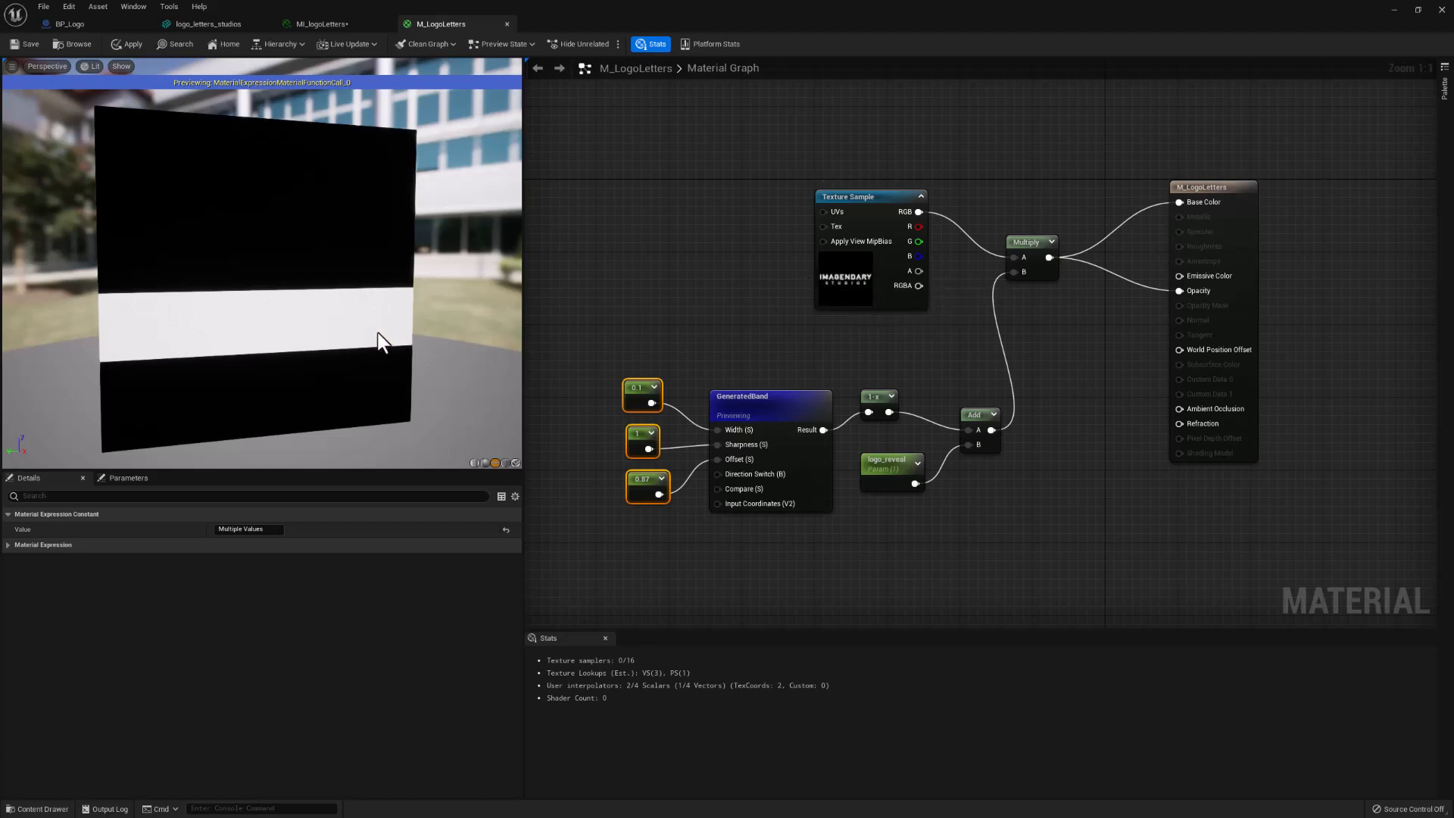
Preview the output of the 1-x node to view the inverted band.
click(876, 401)
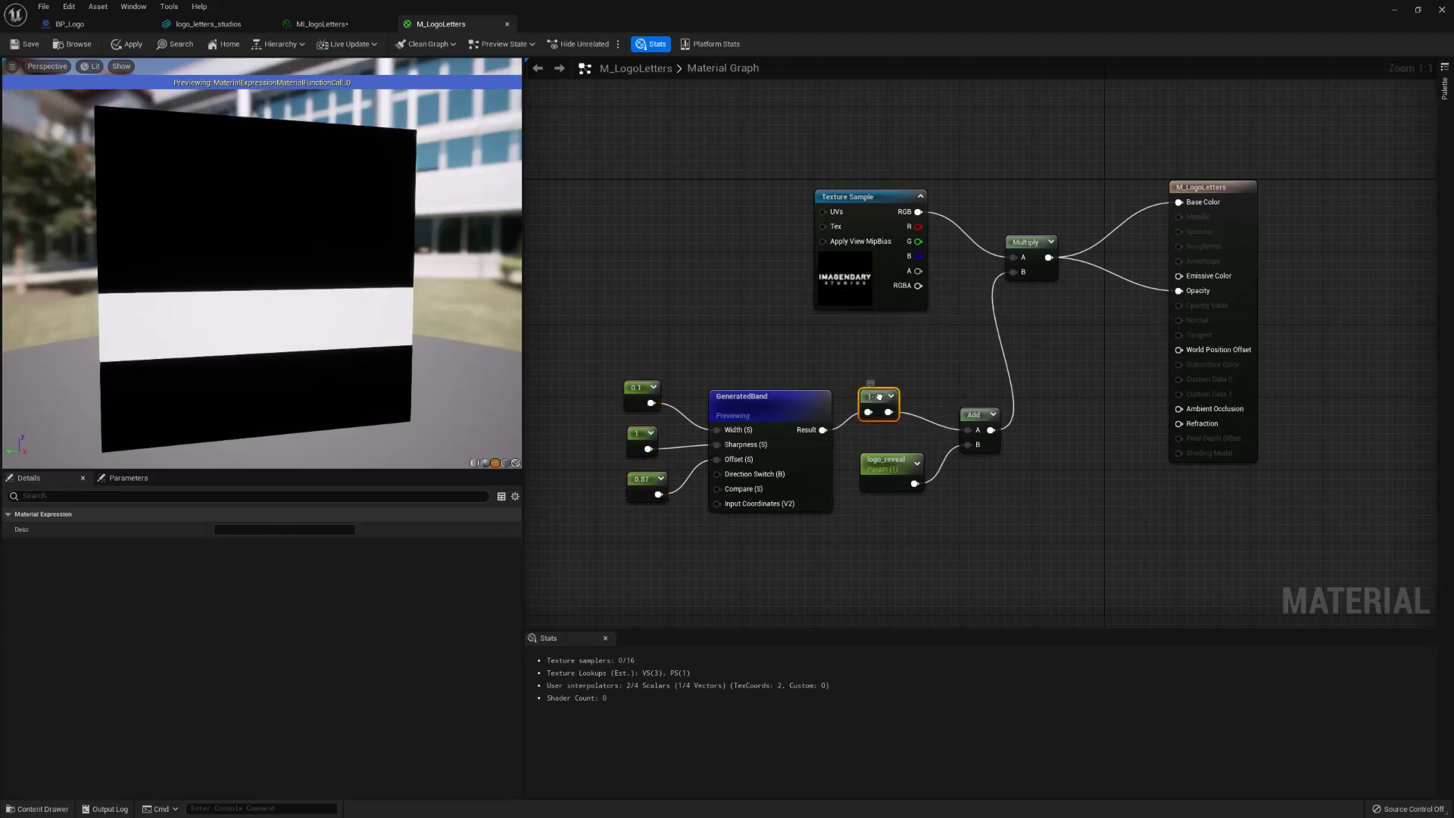
right_click(881, 402)
click(930, 419)
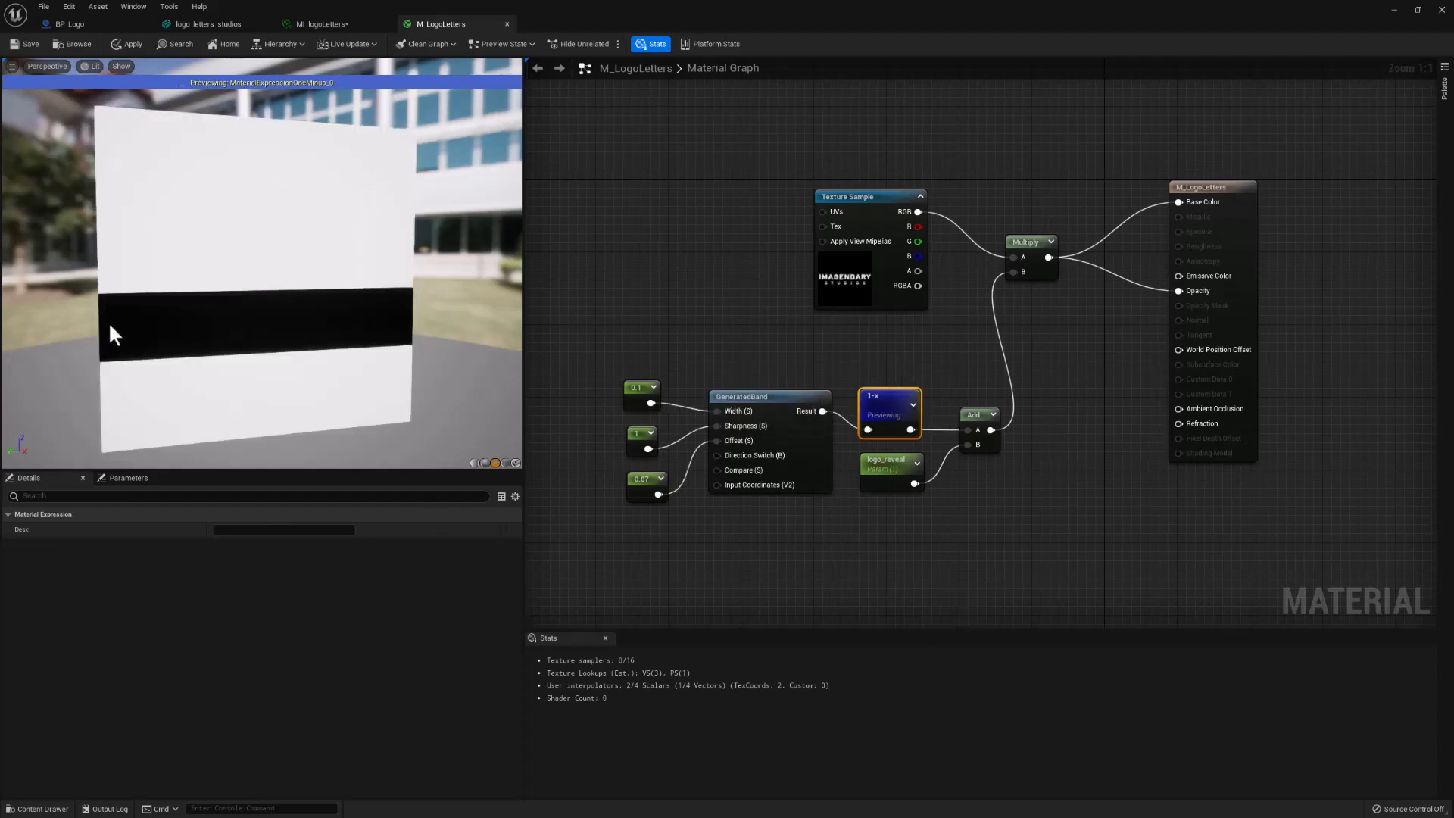
Examine how the Add node combines the inverted band with logo_reveal and how Multiply applies it to the Texture Sample.
click(975, 416)
click(883, 460)
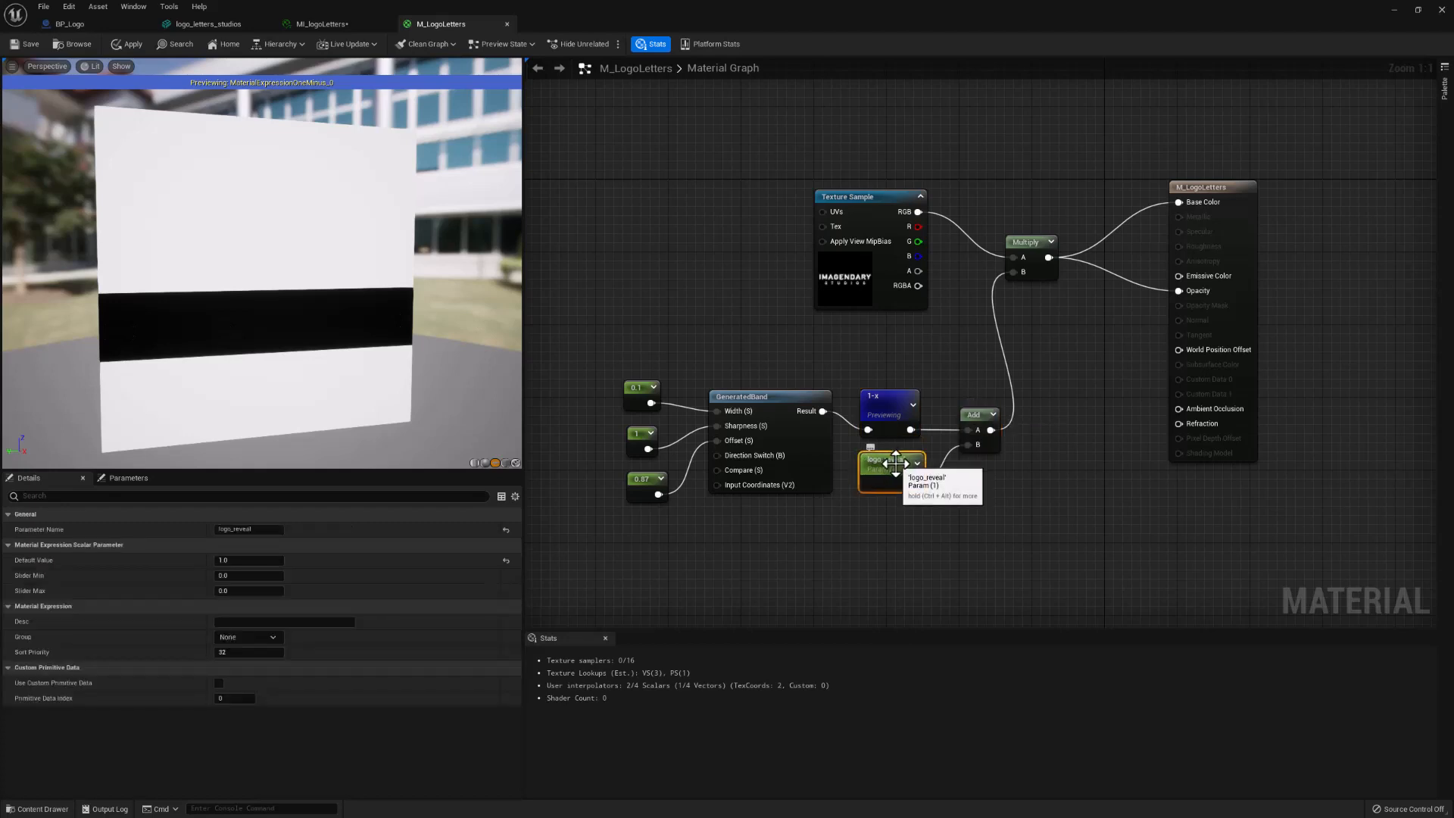
click(236, 559)
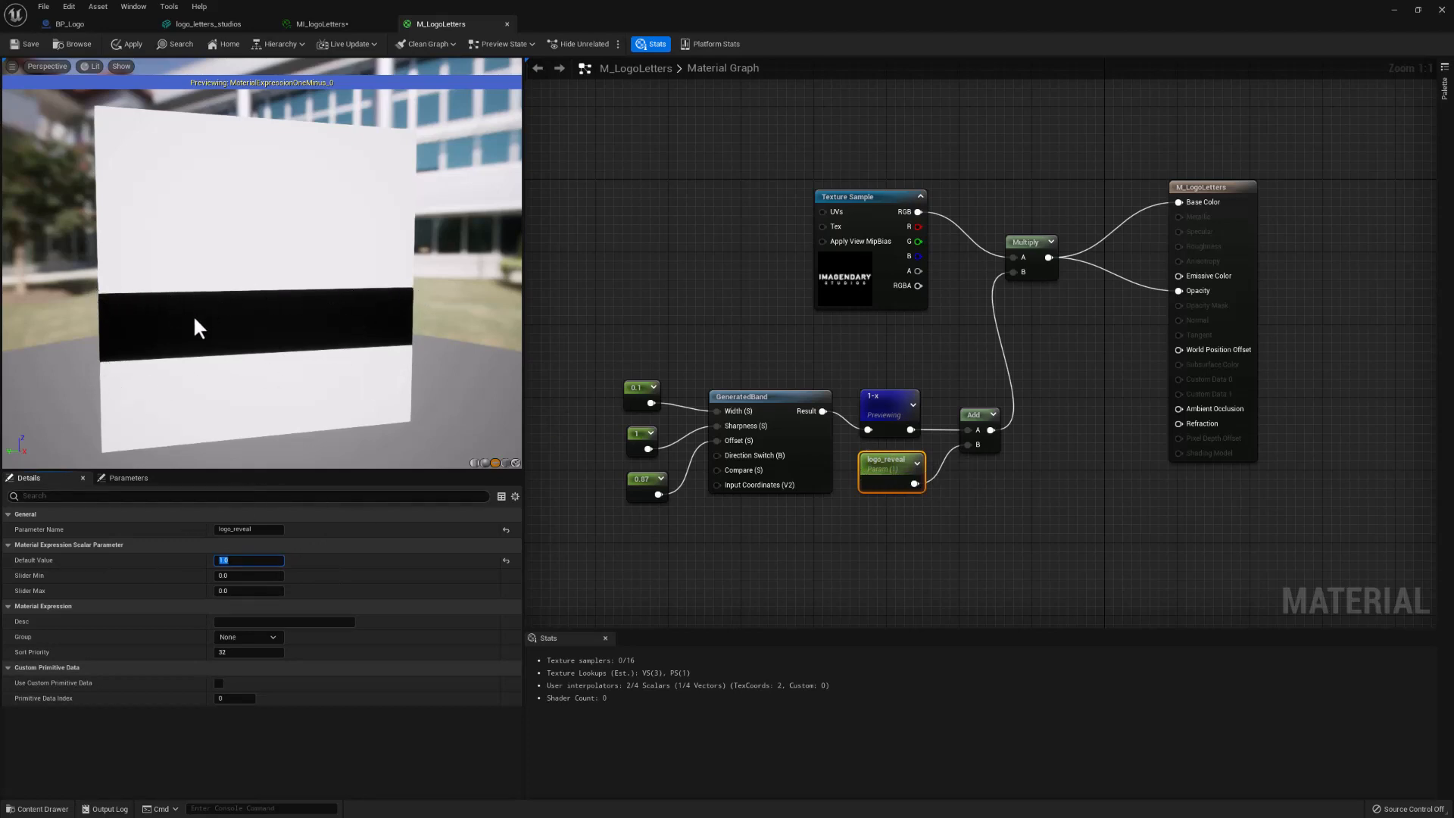
click(1006, 248)
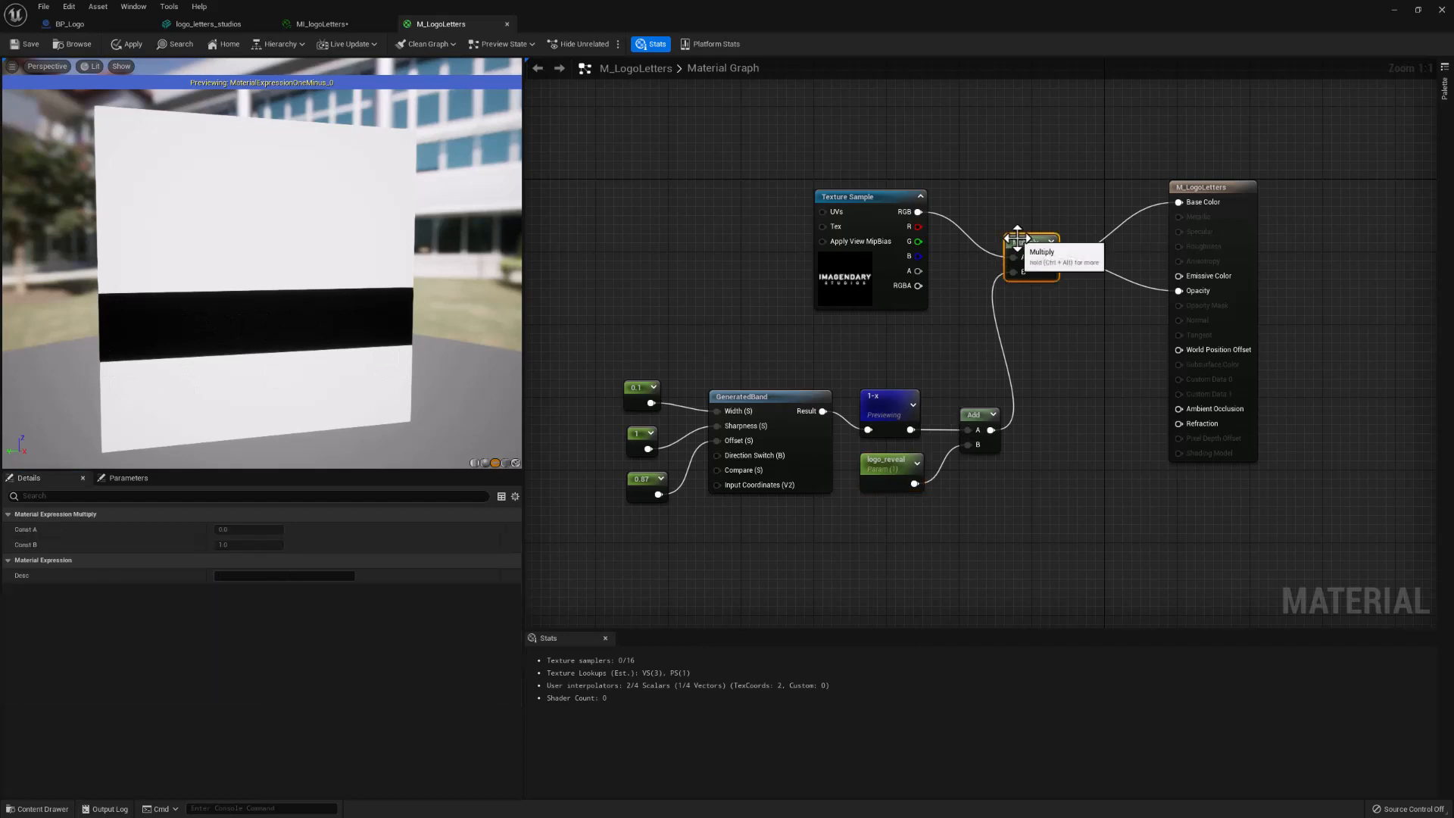
click(874, 198)
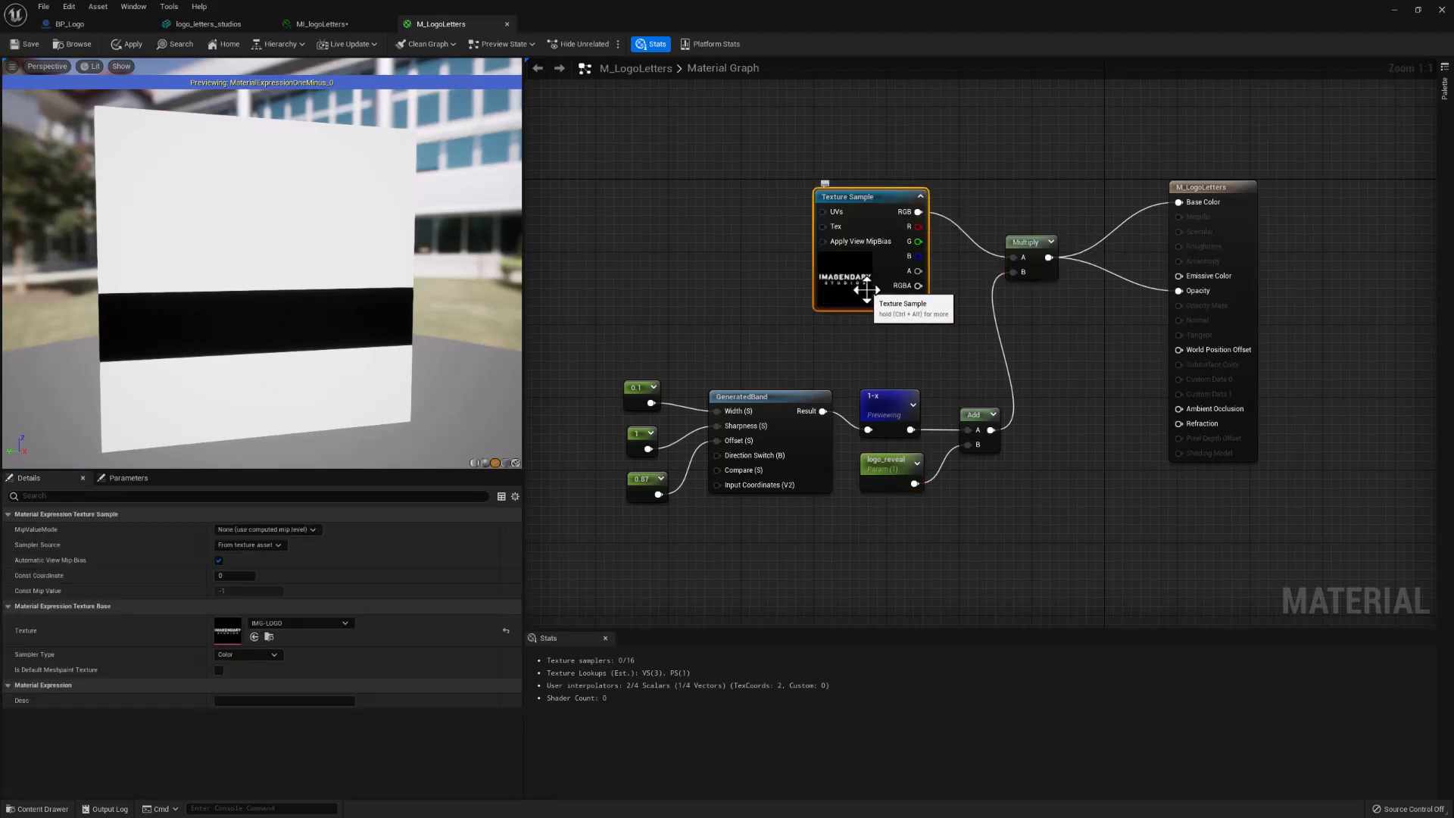
click(977, 424)
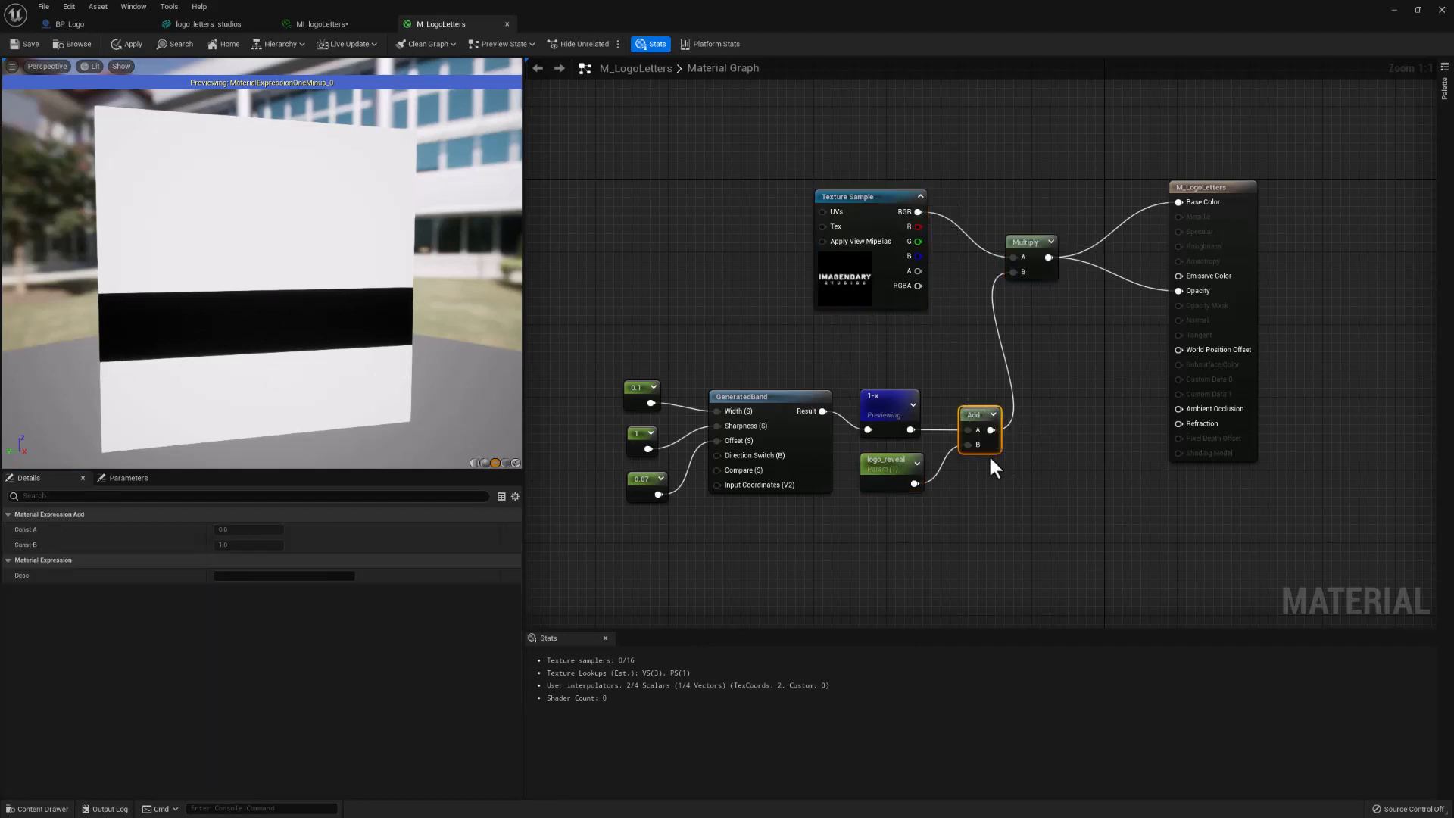
click(905, 471)
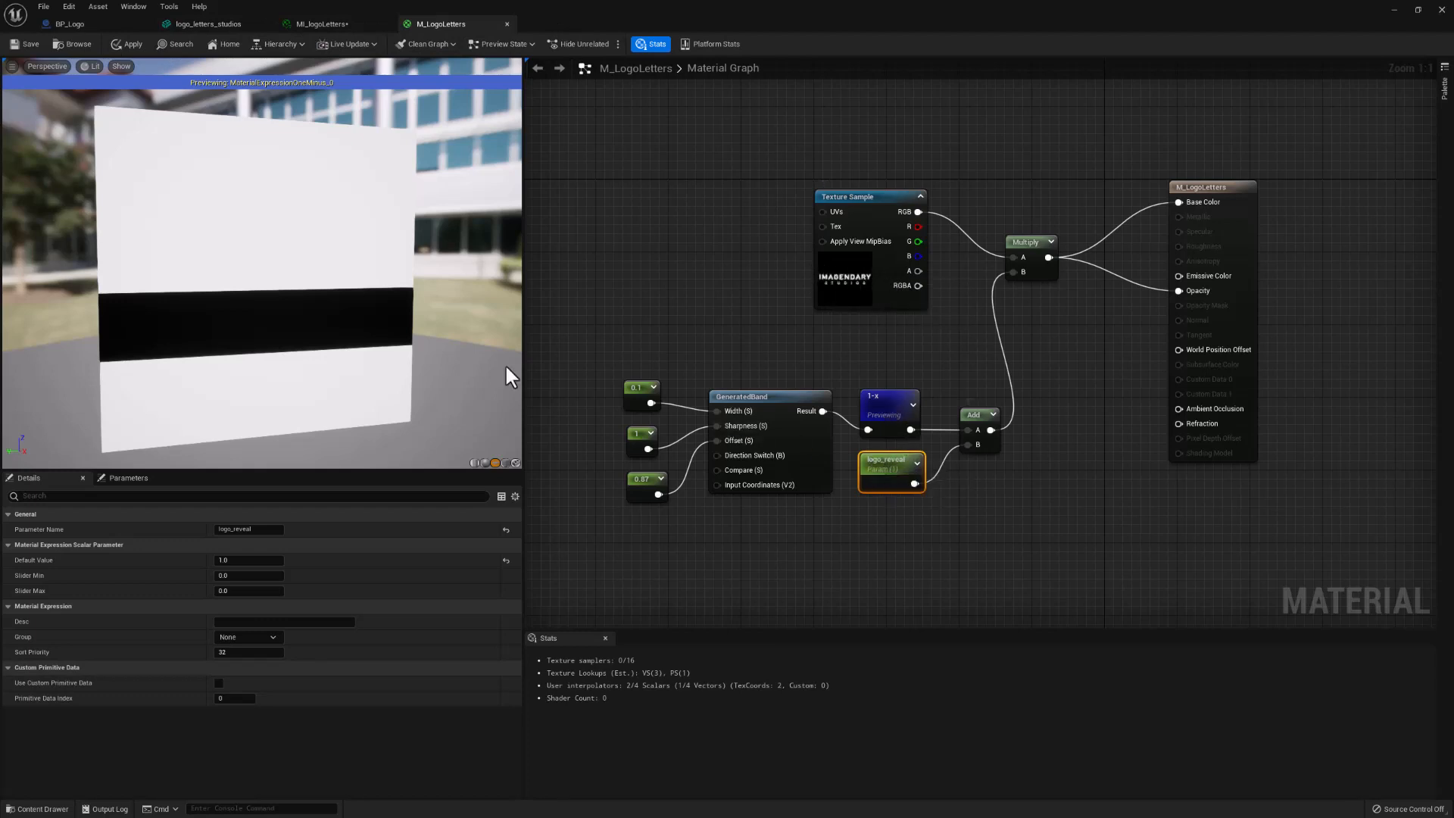
double_click(890, 459)
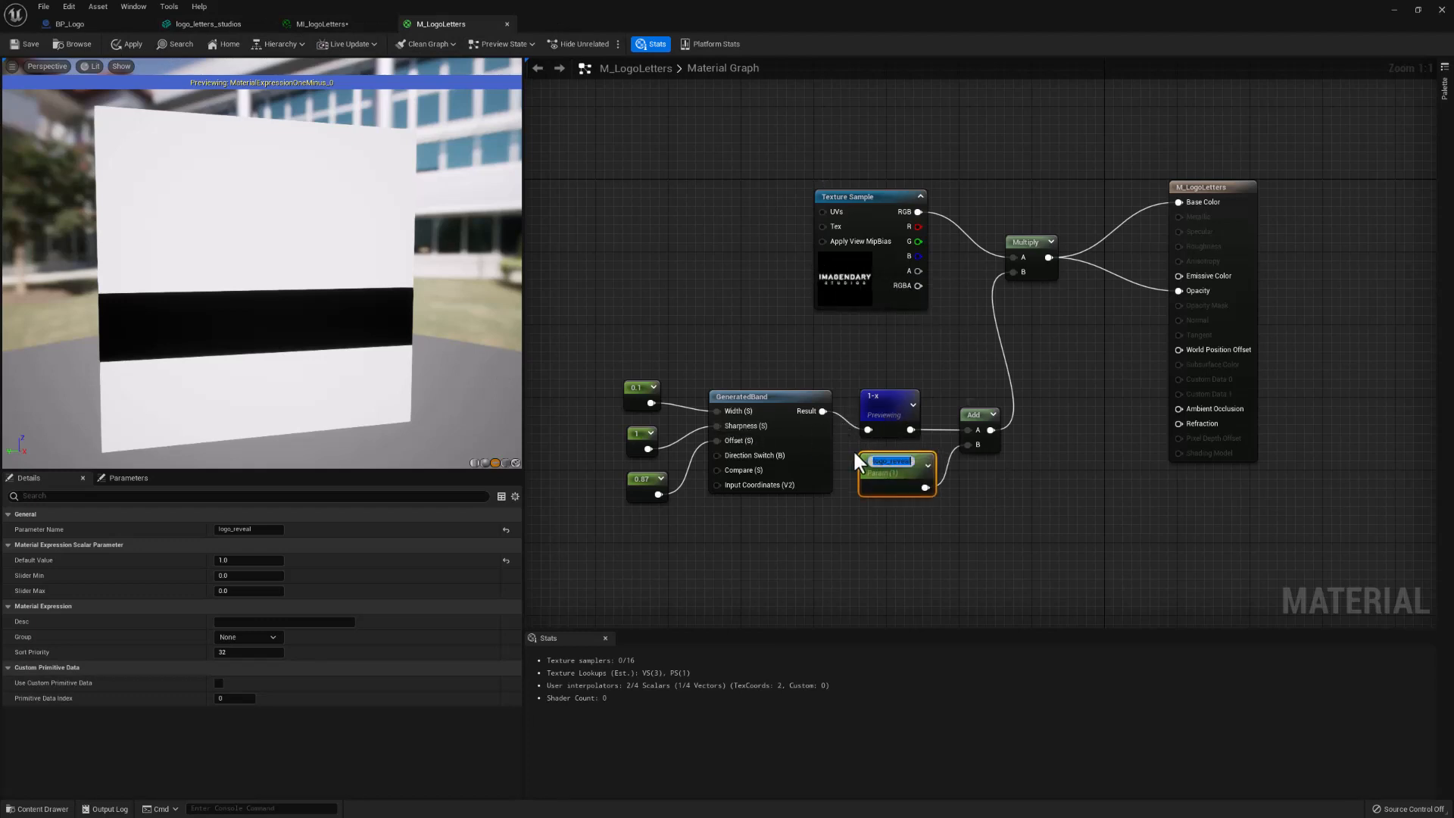
click(937, 509)
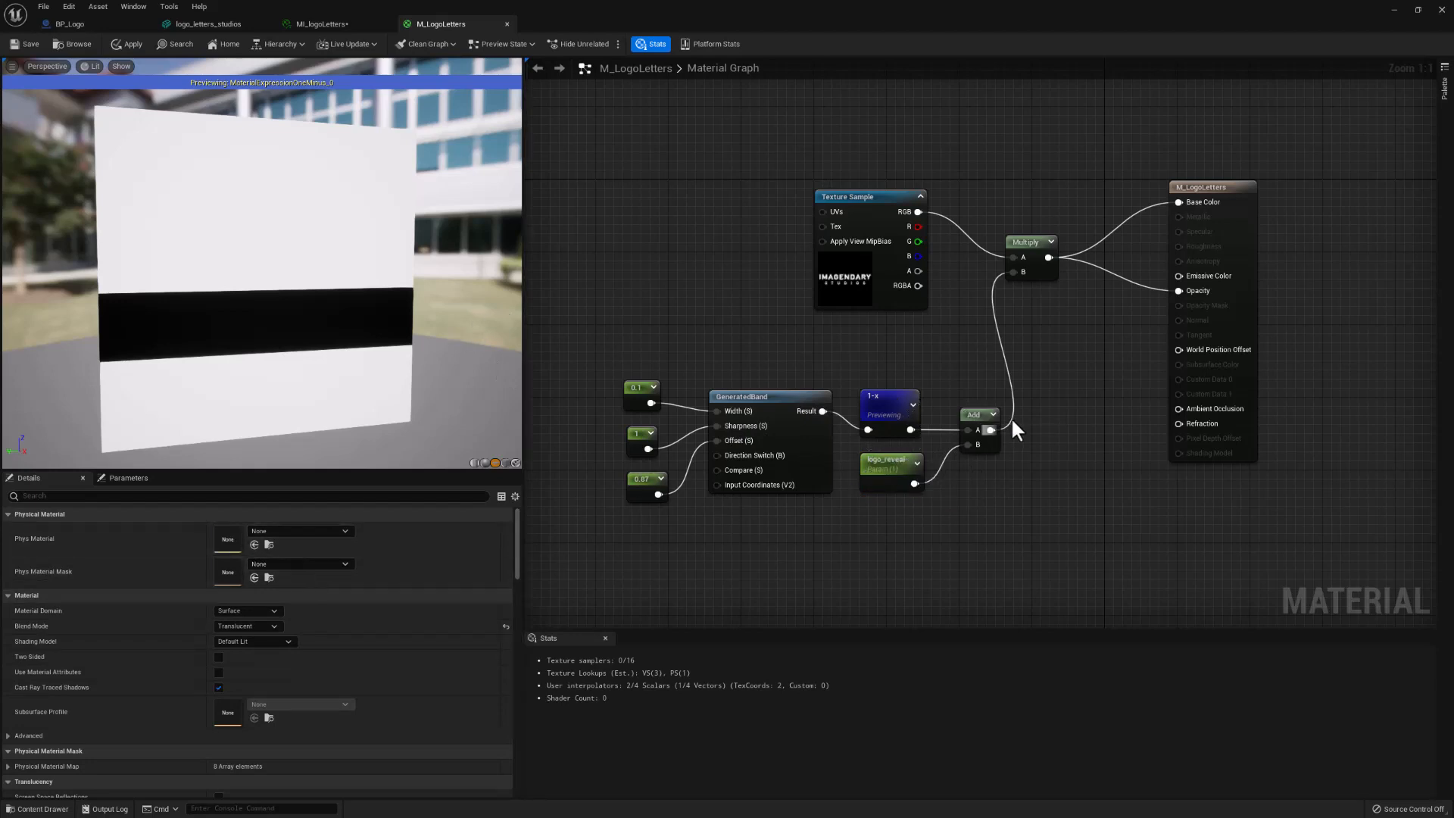
Preview the output of the Add node and inspect the band together with the logo_reveal parameter's settings.
right_click(976, 416)
right_click(1059, 339)
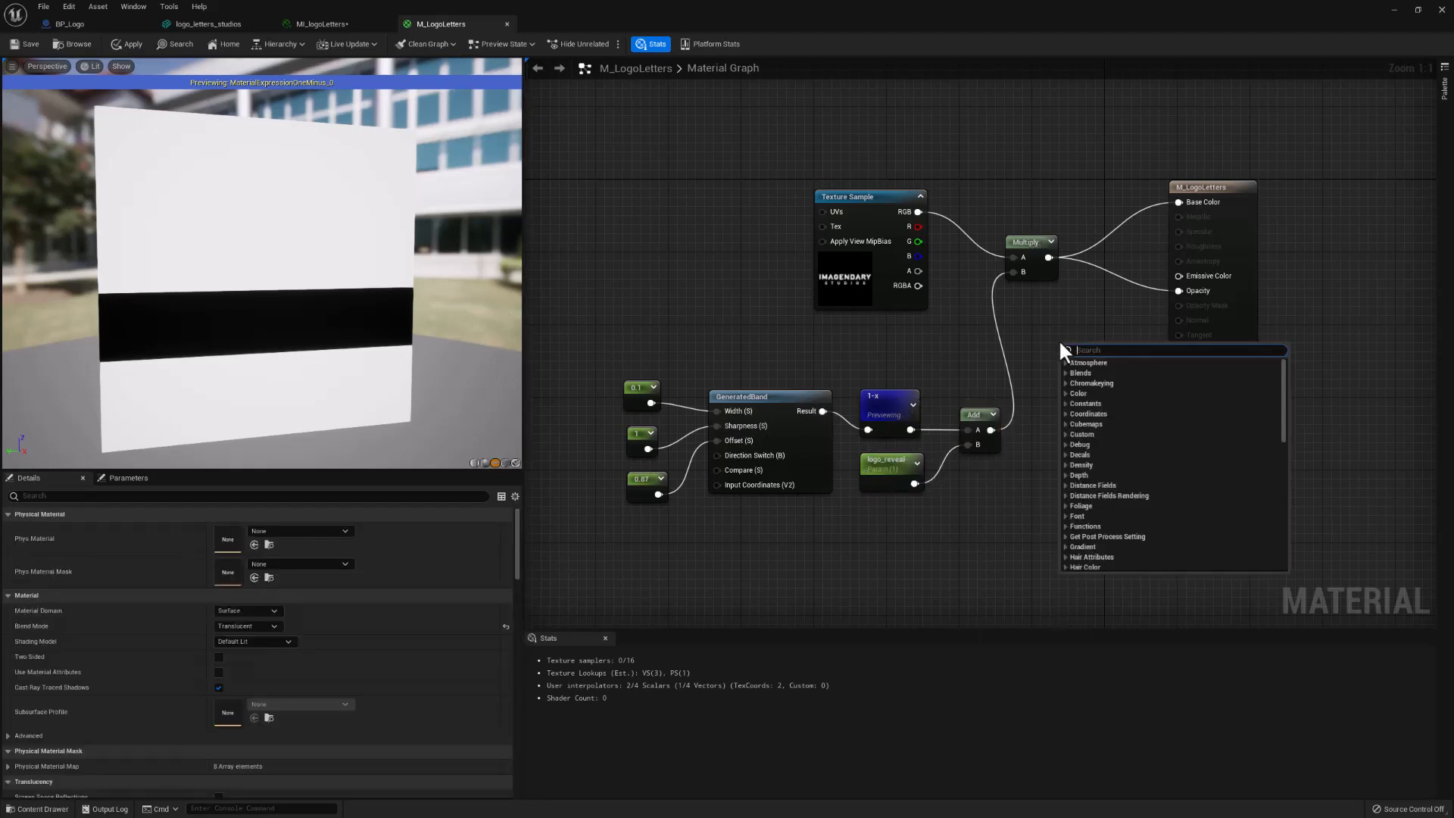
right_click(969, 415)
click(1015, 434)
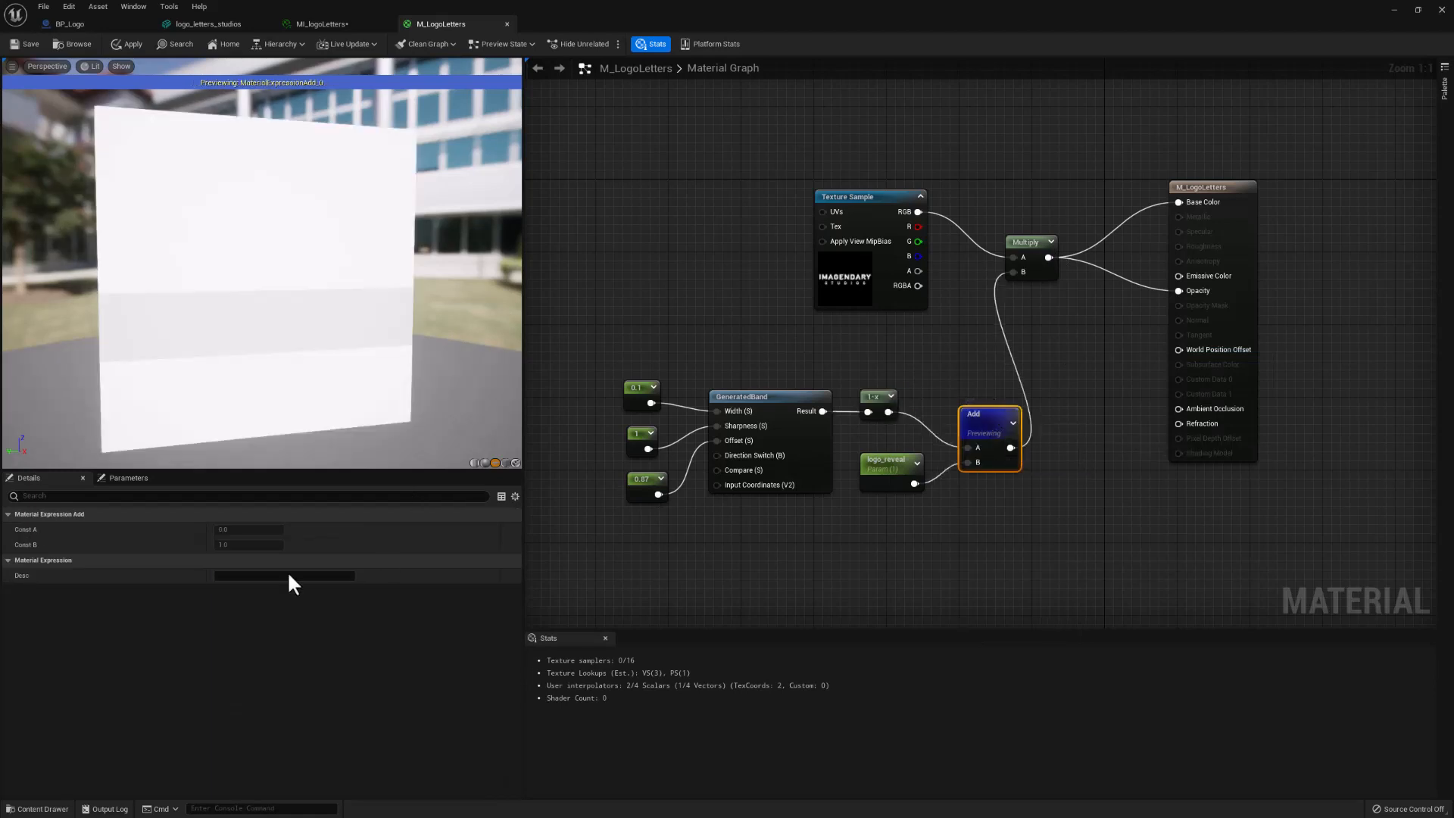
click(891, 465)
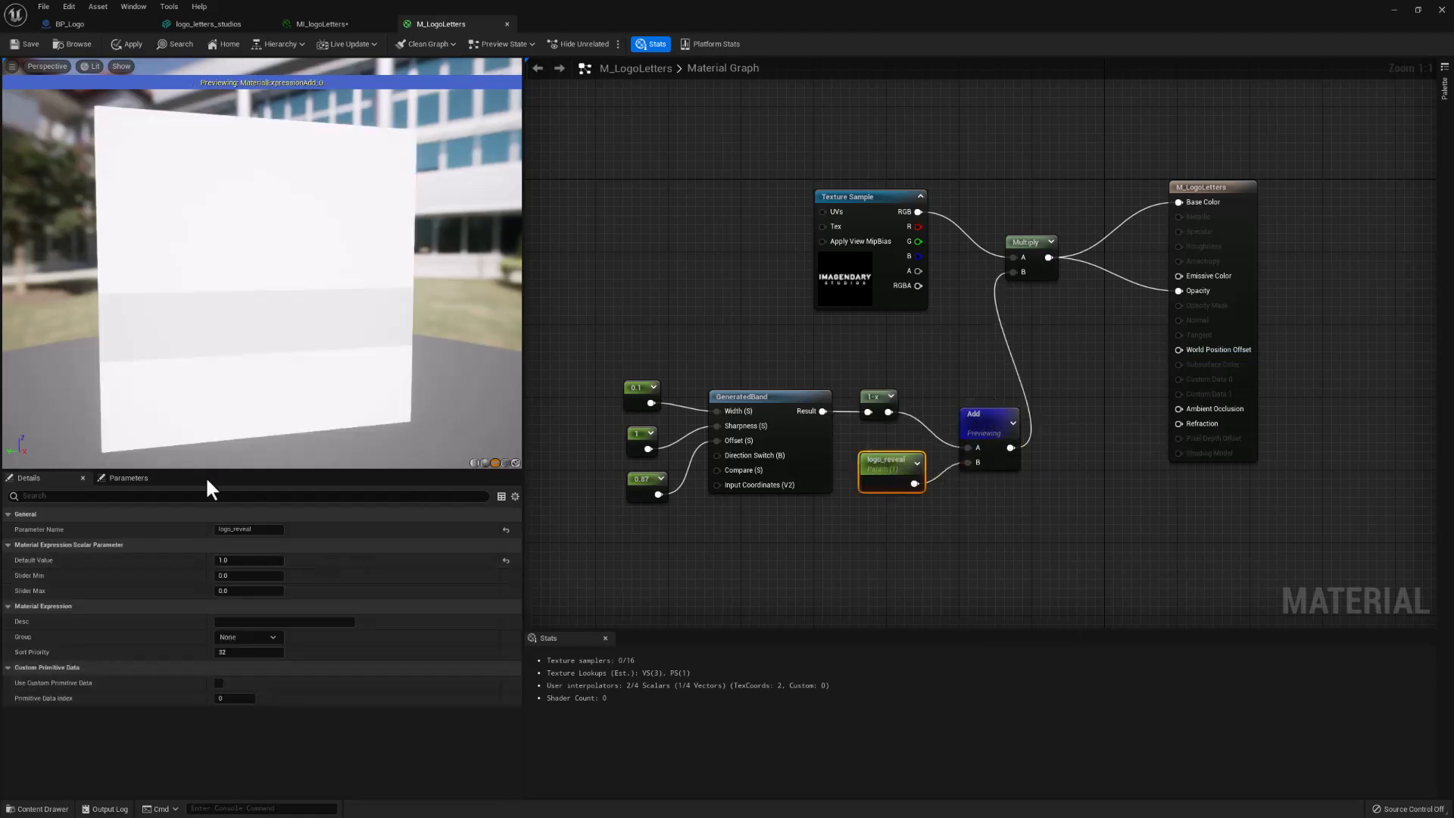
drag(147, 311, 235, 314)
Make room before the Add node and insert a Saturate node between 1-x and Add's A input, checking the preview.
click(986, 409)
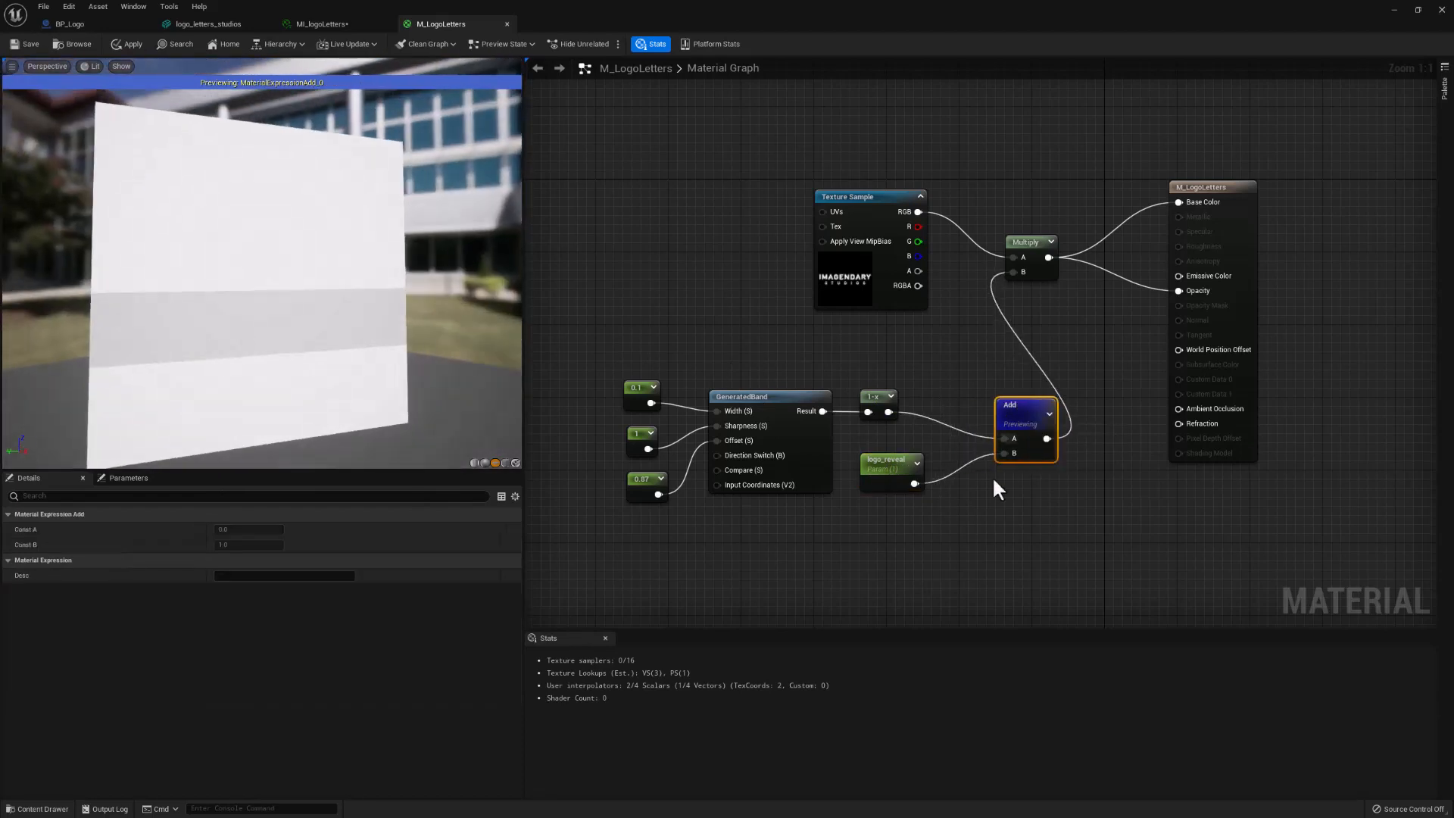
click(907, 429)
right_click(912, 383)
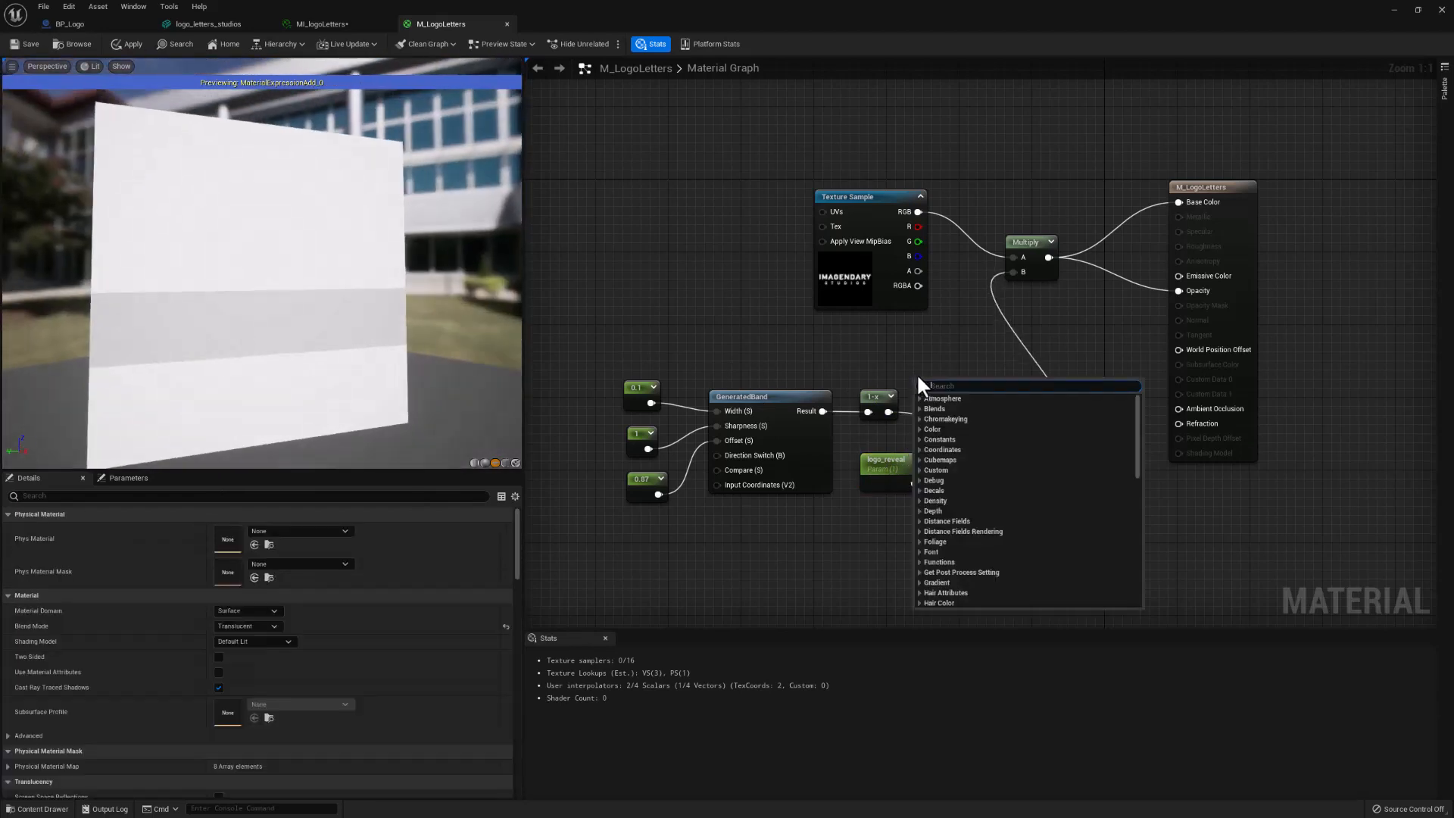
text(saturate)
key(Return)
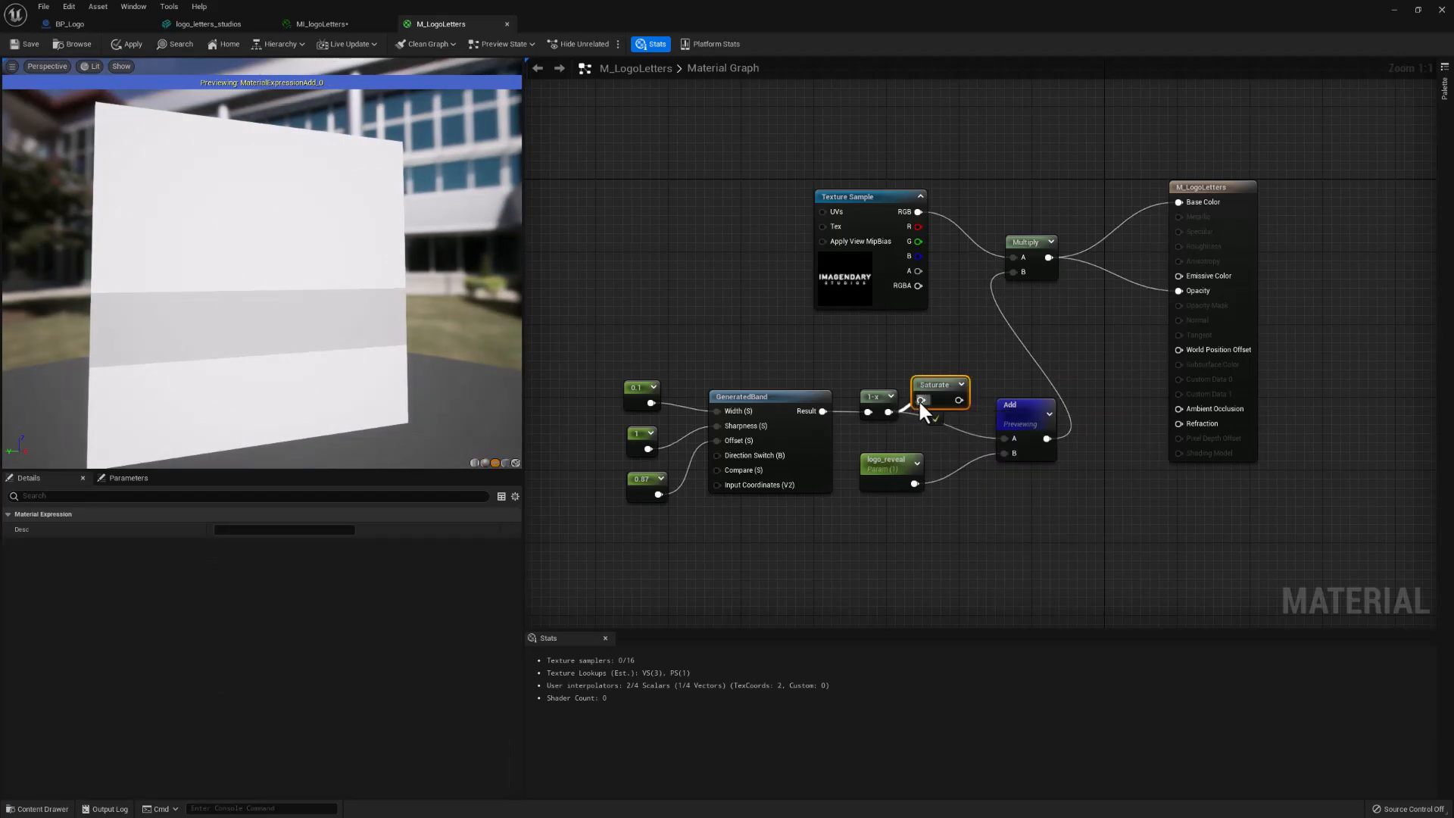
mouse_move(959, 400)
mouse_down()
mouse_move(1004, 437)
mouse_move(939, 397)
mouse_up()
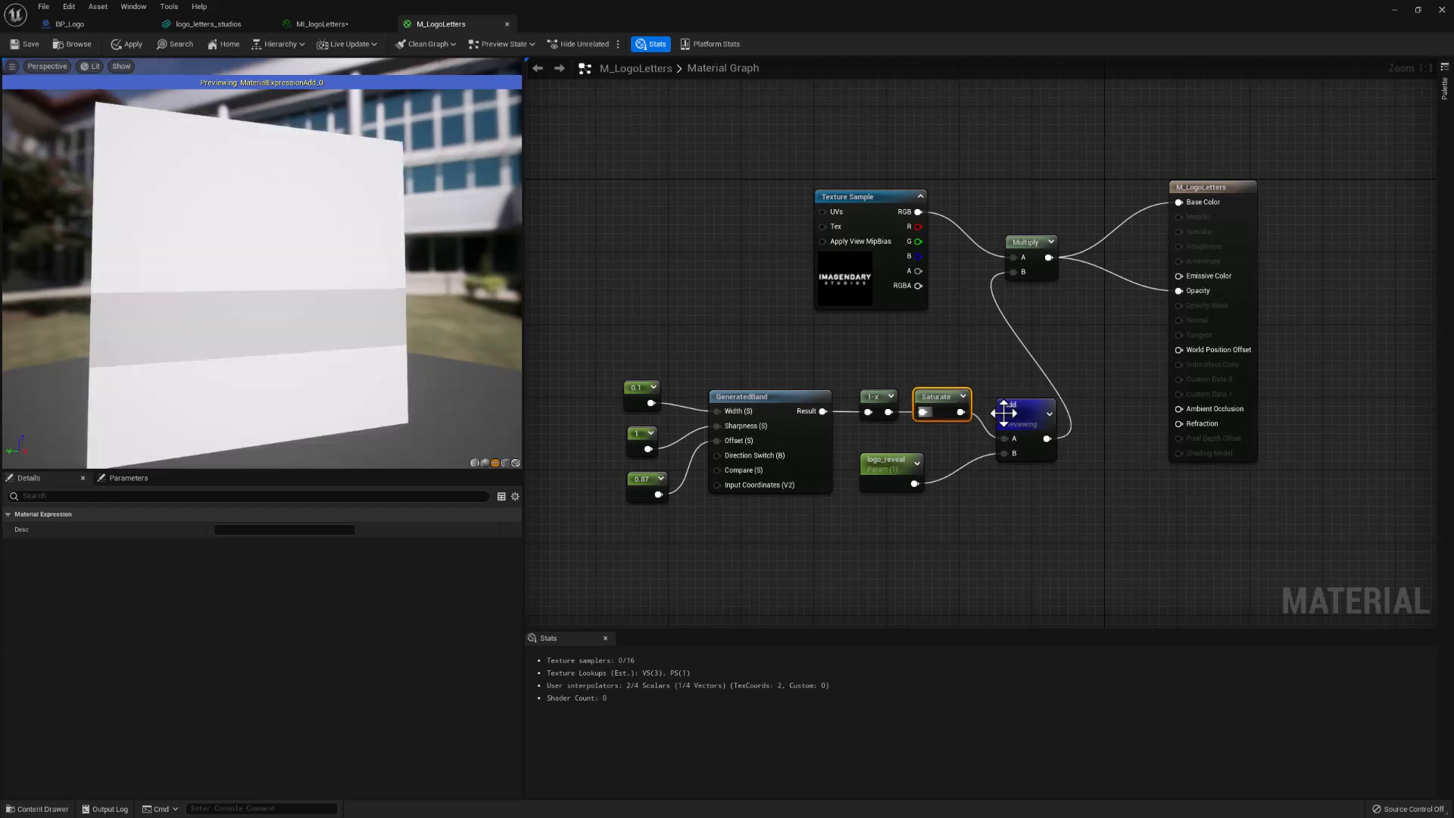
mouse_move(271, 363)
mouse_down()
mouse_move(291, 365)
mouse_move(258, 364)
mouse_move(274, 364)
mouse_up()
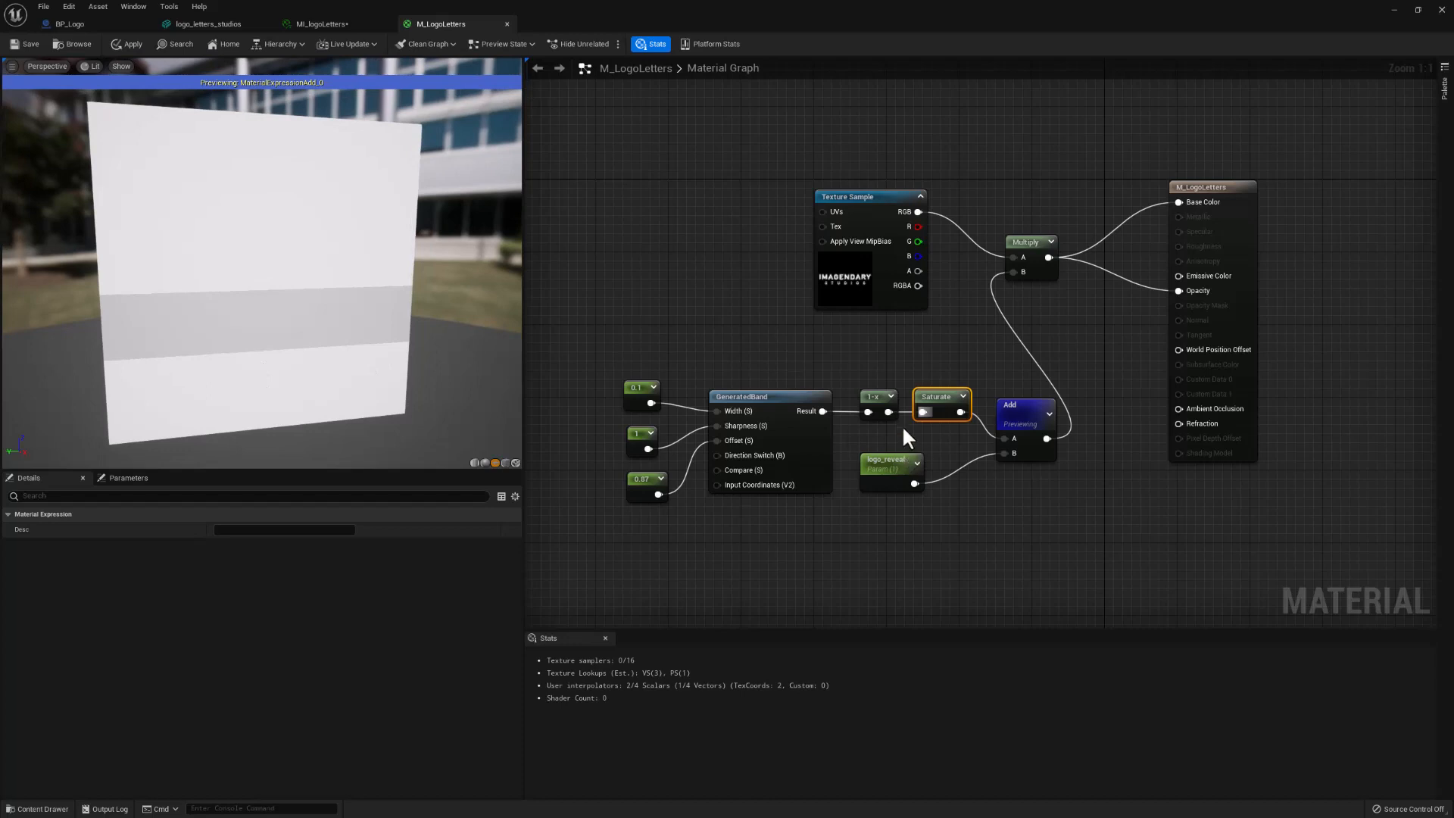
Delete the Saturate node and reconnect the 1-x output directly to the Add node's A input.
click(932, 435)
drag(936, 396, 938, 359)
key(Delete)
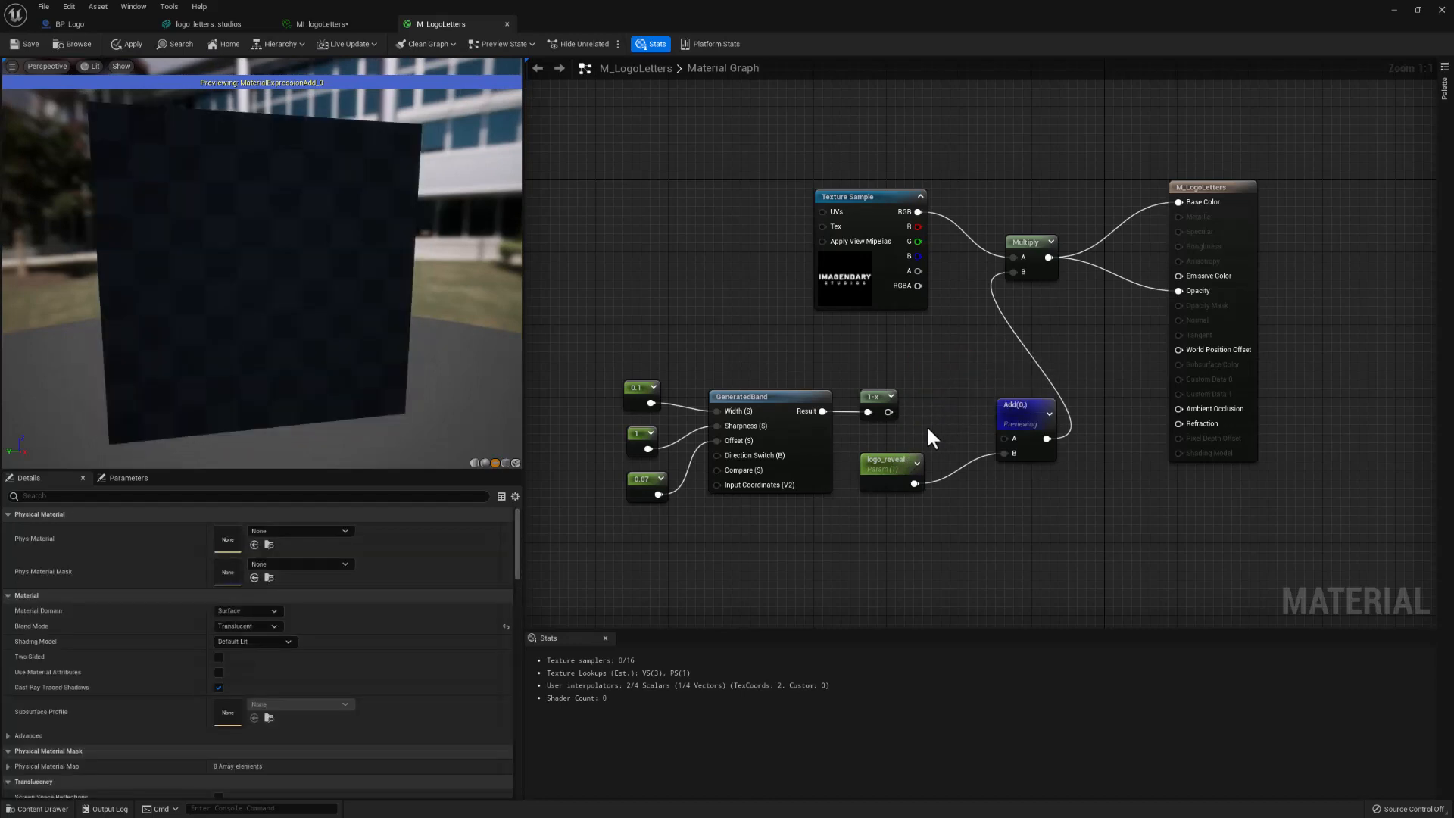
drag(888, 413, 1001, 434)
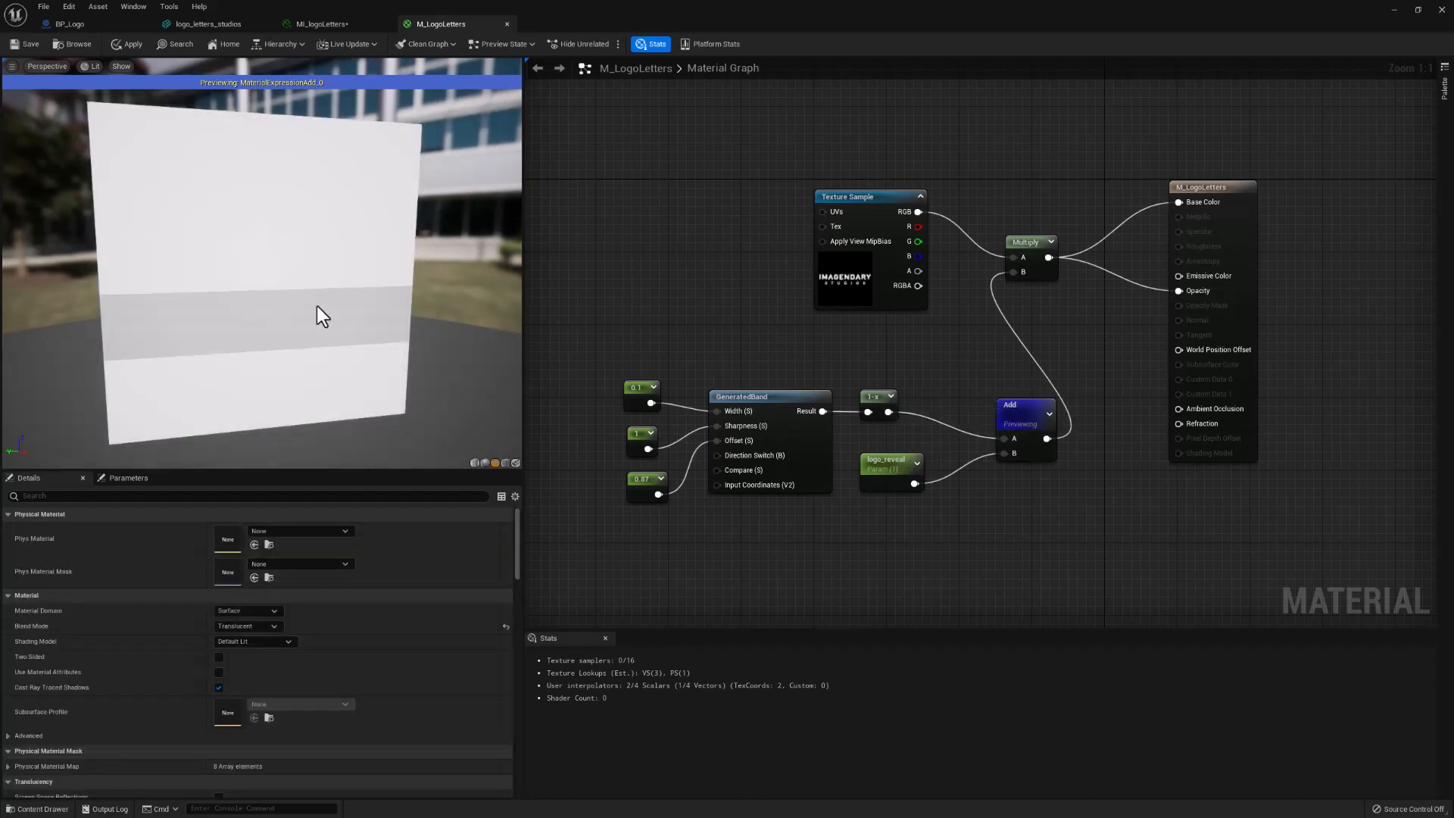
drag(317, 305, 314, 306)
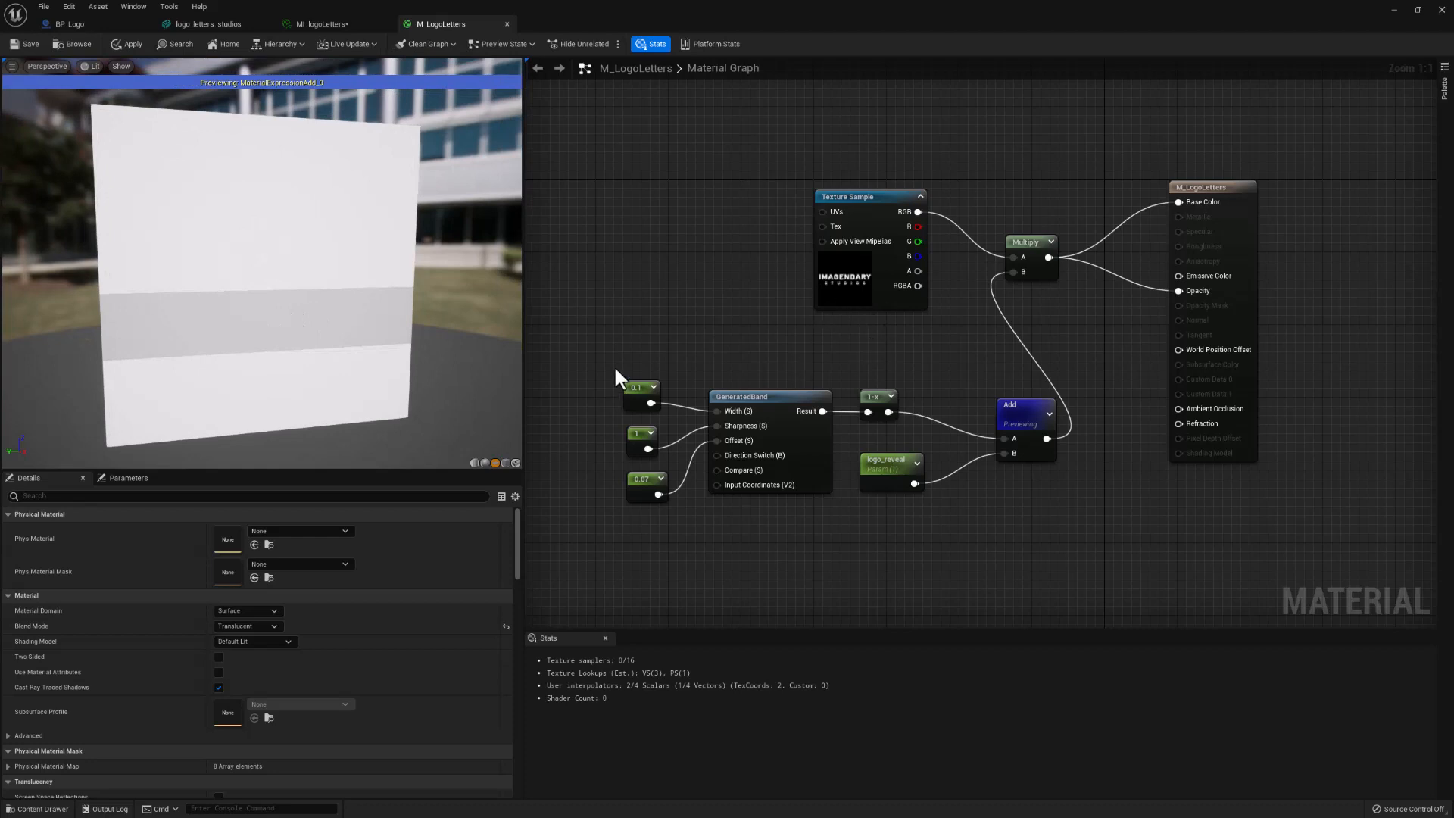
Rearrange the graph by moving GeneratedBand closer to its constants, lowering 1-x and shifting logo_reveal slightly toward GeneratedBand.
drag(615, 371, 853, 500)
click(773, 396)
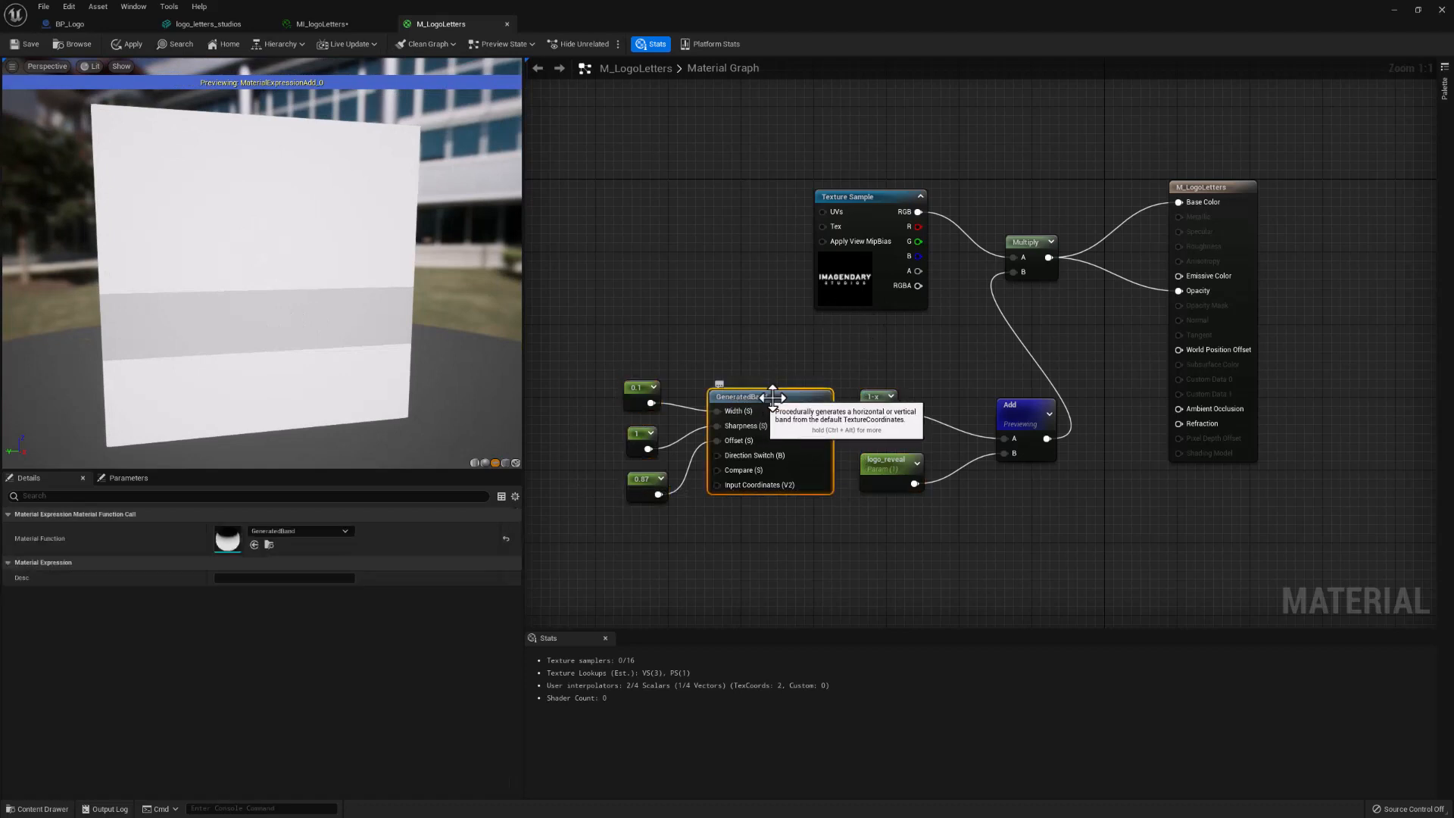
drag(772, 397, 760, 398)
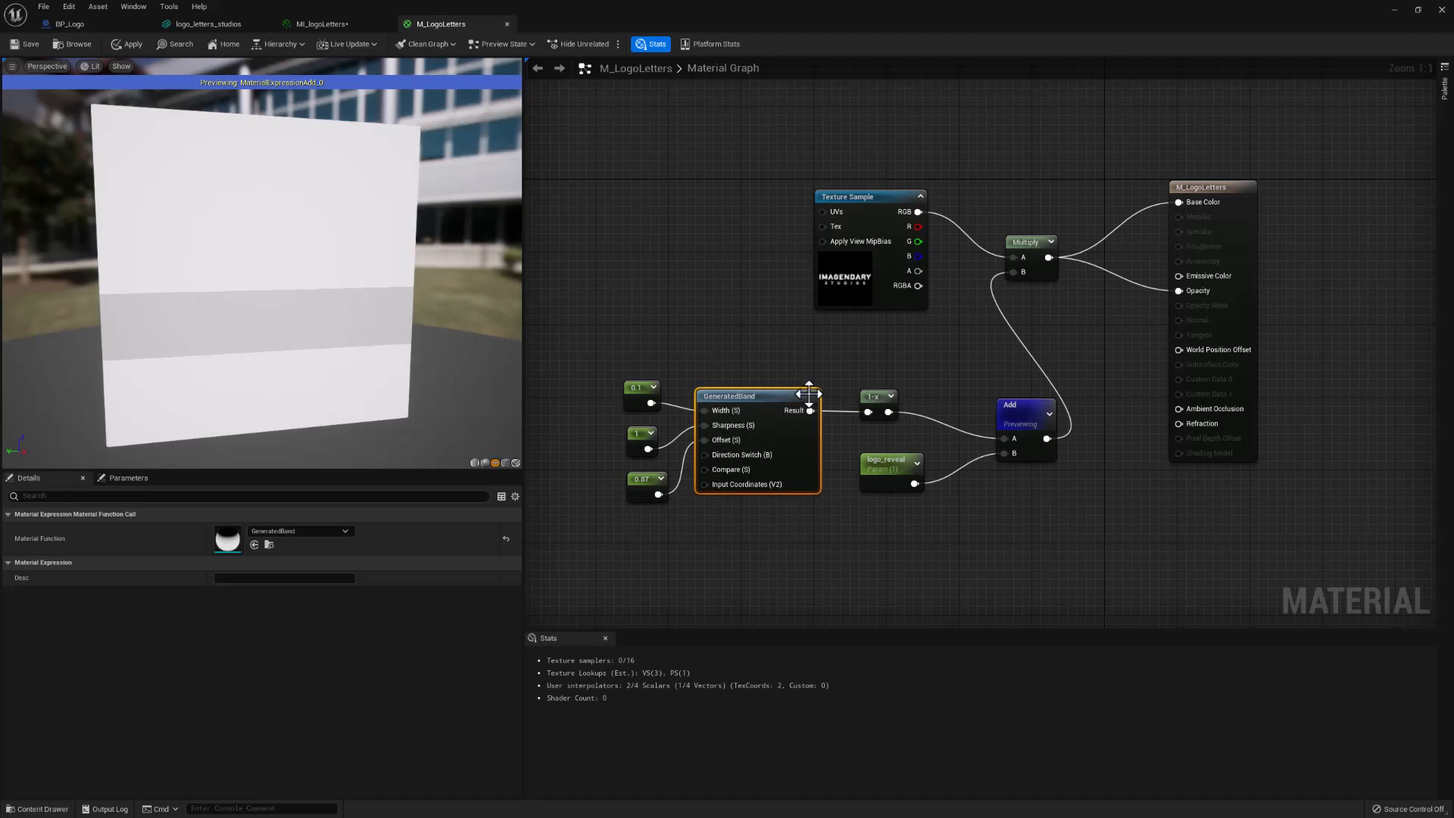
drag(809, 394, 876, 402)
drag(880, 453, 869, 453)
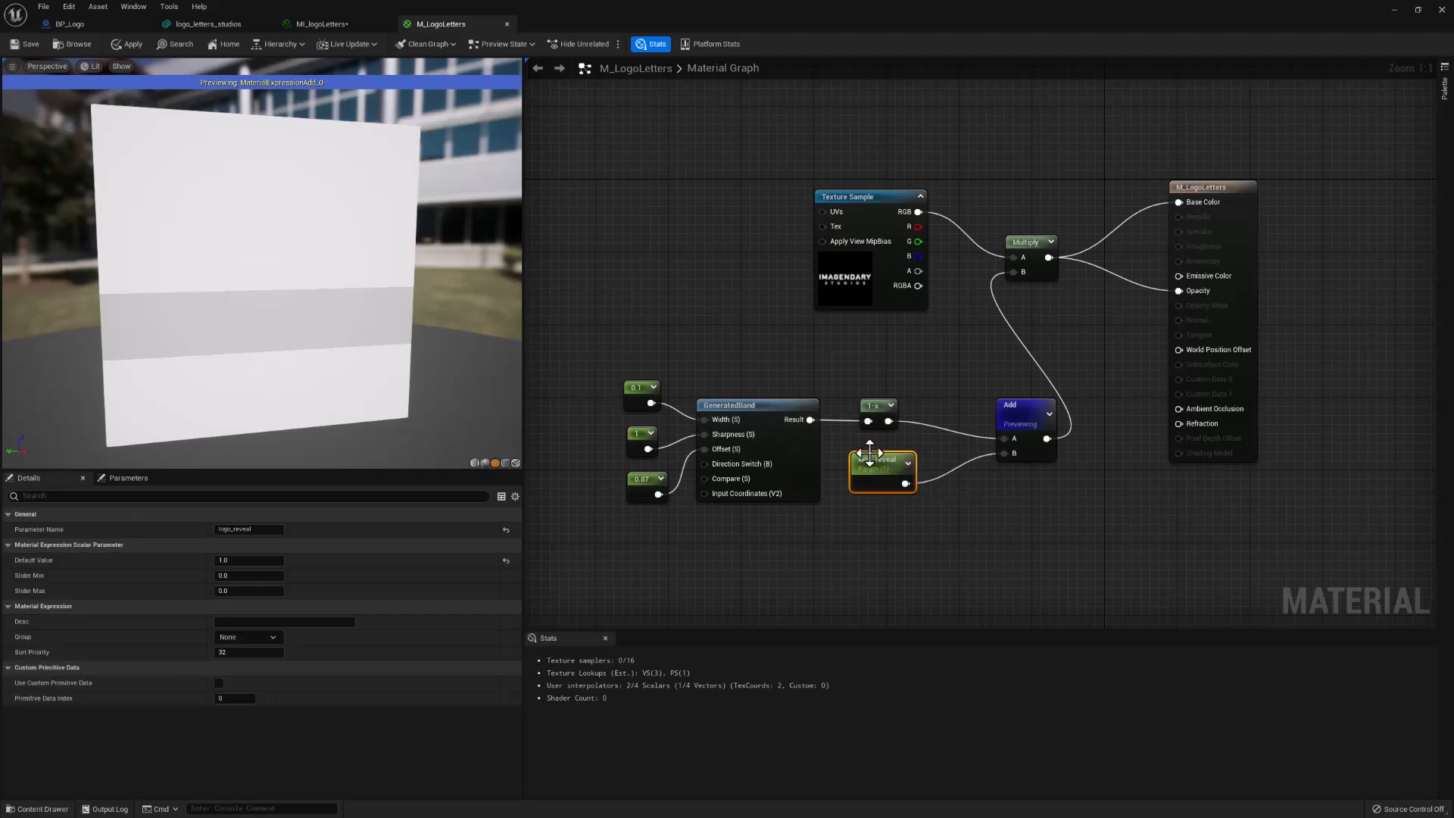